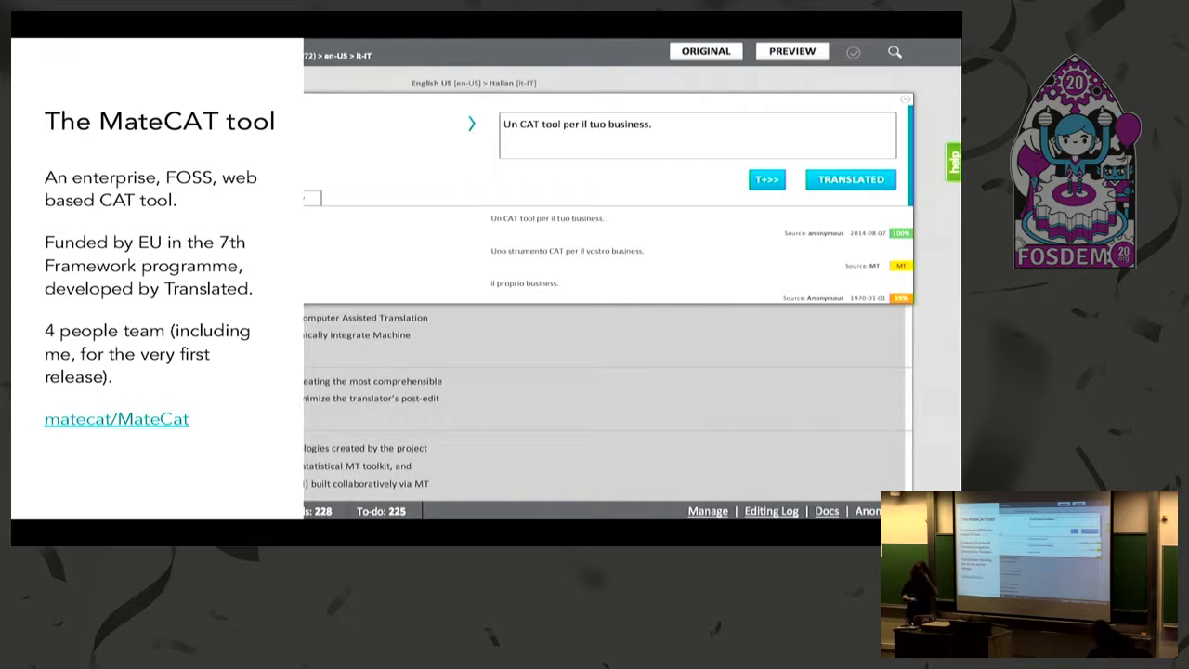
- Advance to slide 10, 'Demo time', and exit full-screen presentation mode
{"action": "key", "text": "Right"}
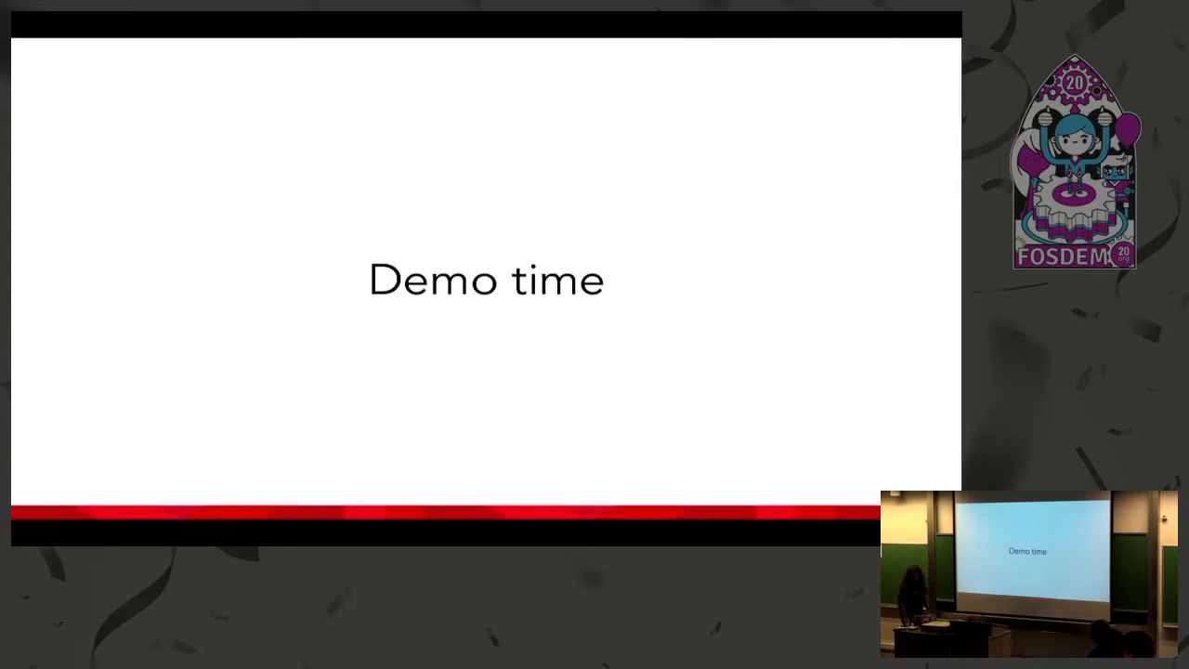
{"action": "key", "text": "Escape"}
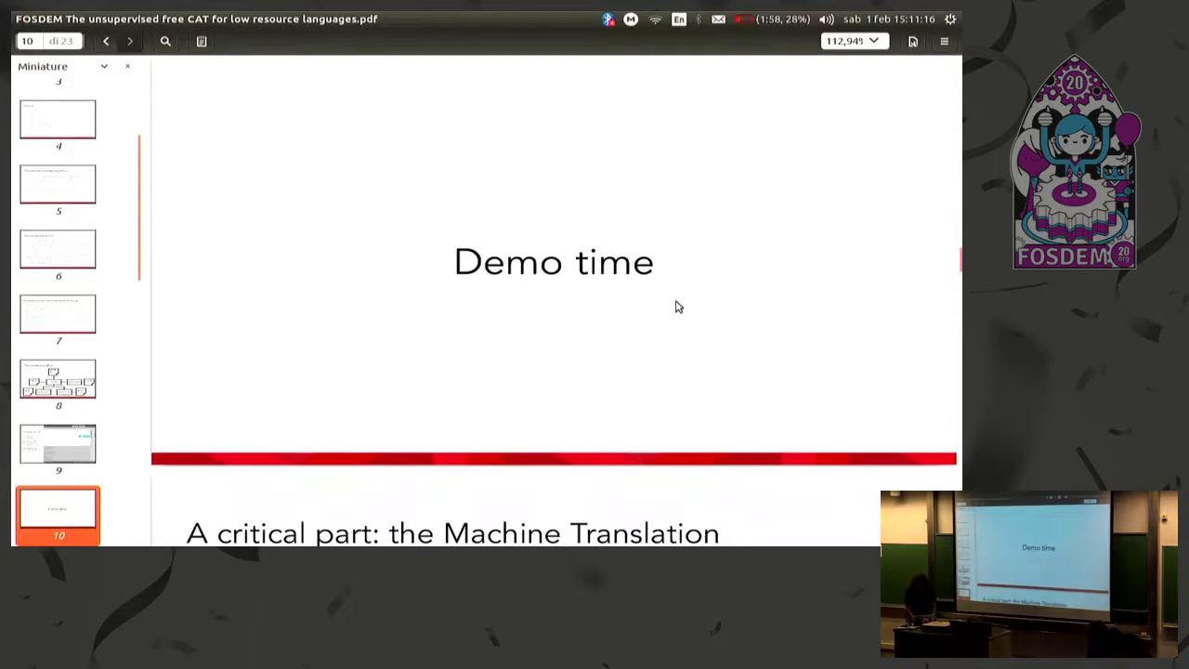
{"action": "key", "text": "super+w"}
- Copy the 'docker-compose up -d mysql' line from the docker_matecat README's Getting started section
{"action": "left_click", "coordinate": [340, 251]}
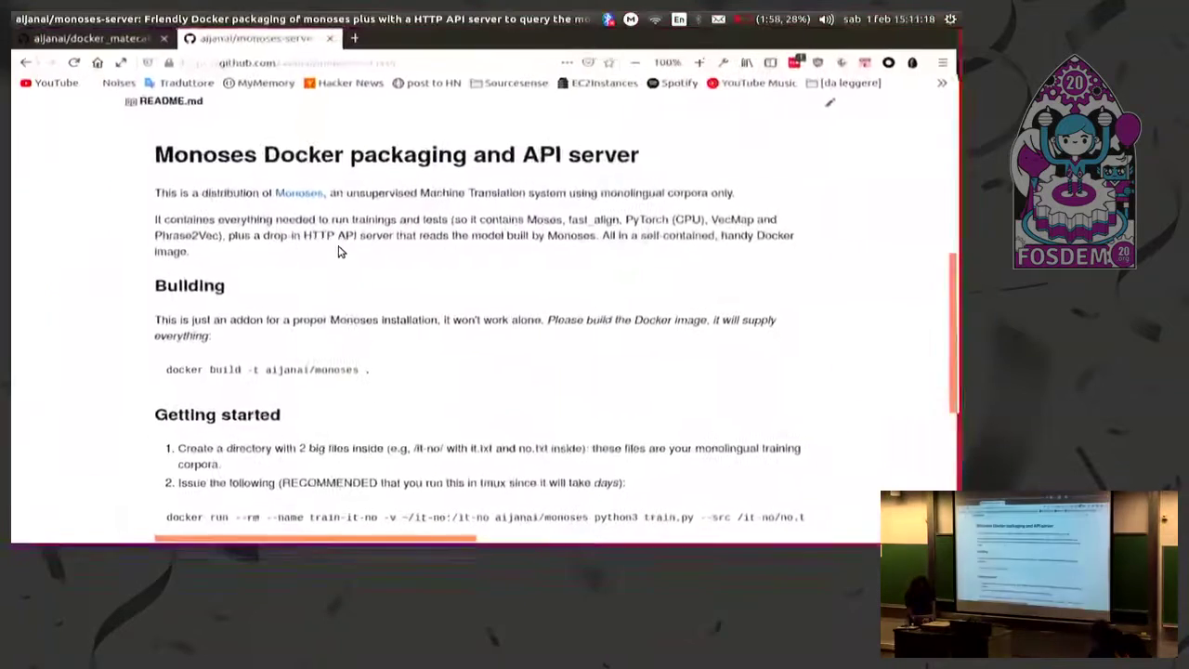
{"action": "left_click", "coordinate": [107, 38]}
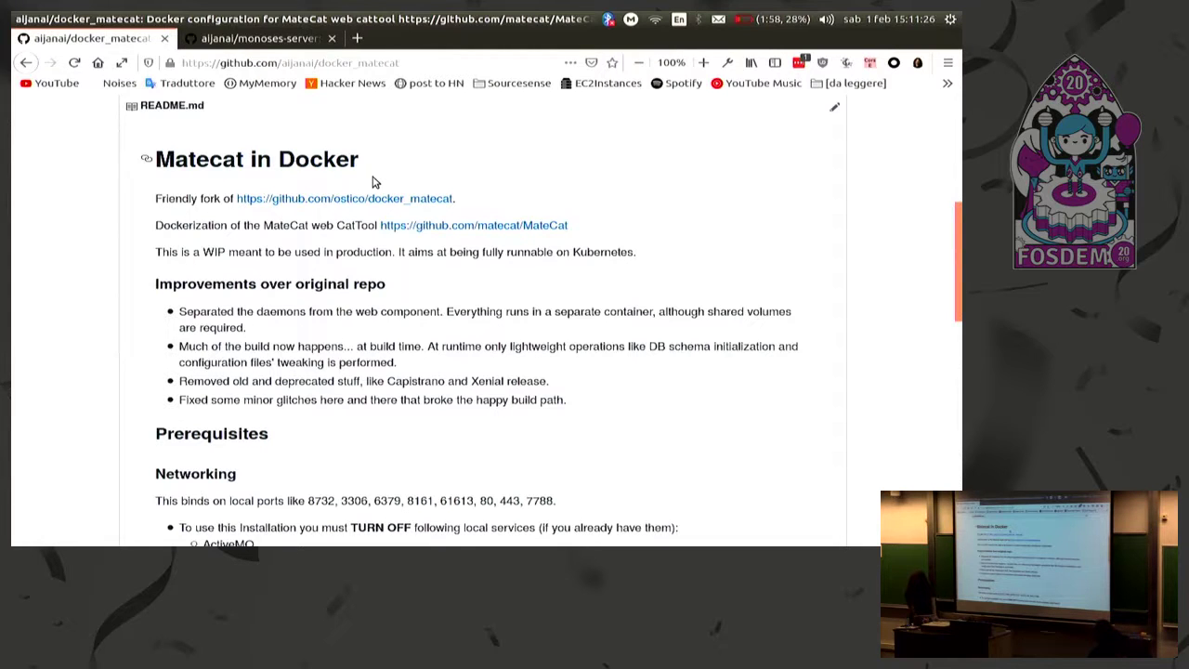
{"action": "scroll", "coordinate": [373, 182], "scroll_direction": "up", "scroll_amount": 5}
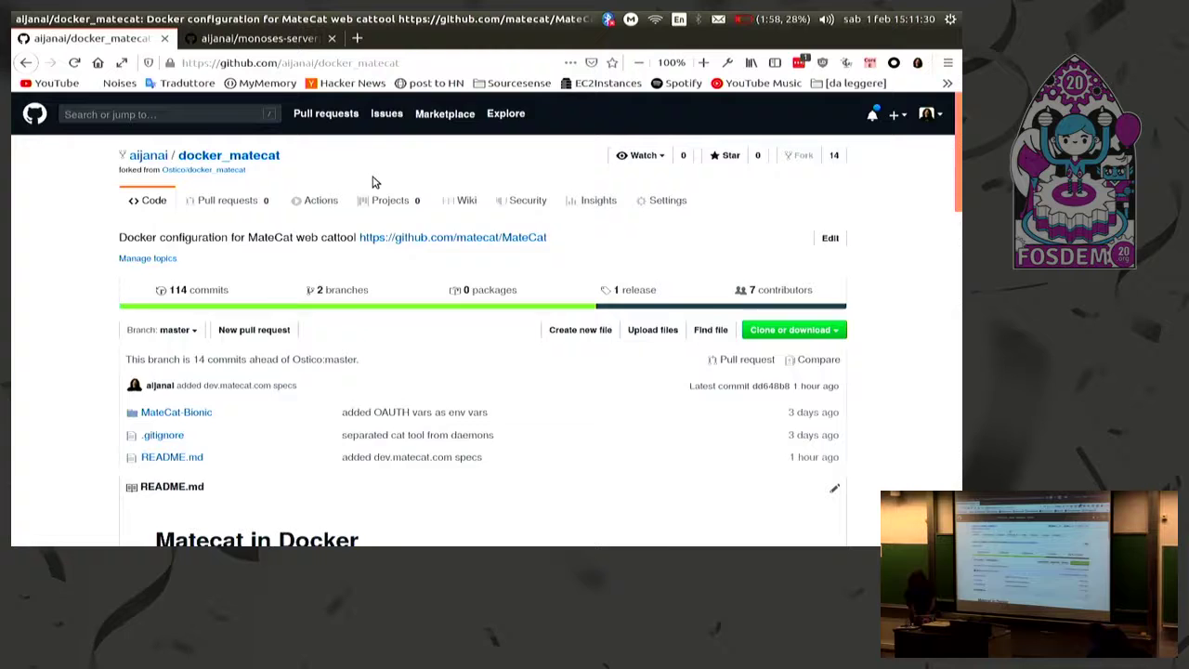
{"action": "scroll", "coordinate": [373, 182], "scroll_direction": "down", "scroll_amount": 5}
{"action": "scroll", "coordinate": [372, 182], "scroll_direction": "down", "scroll_amount": 1}
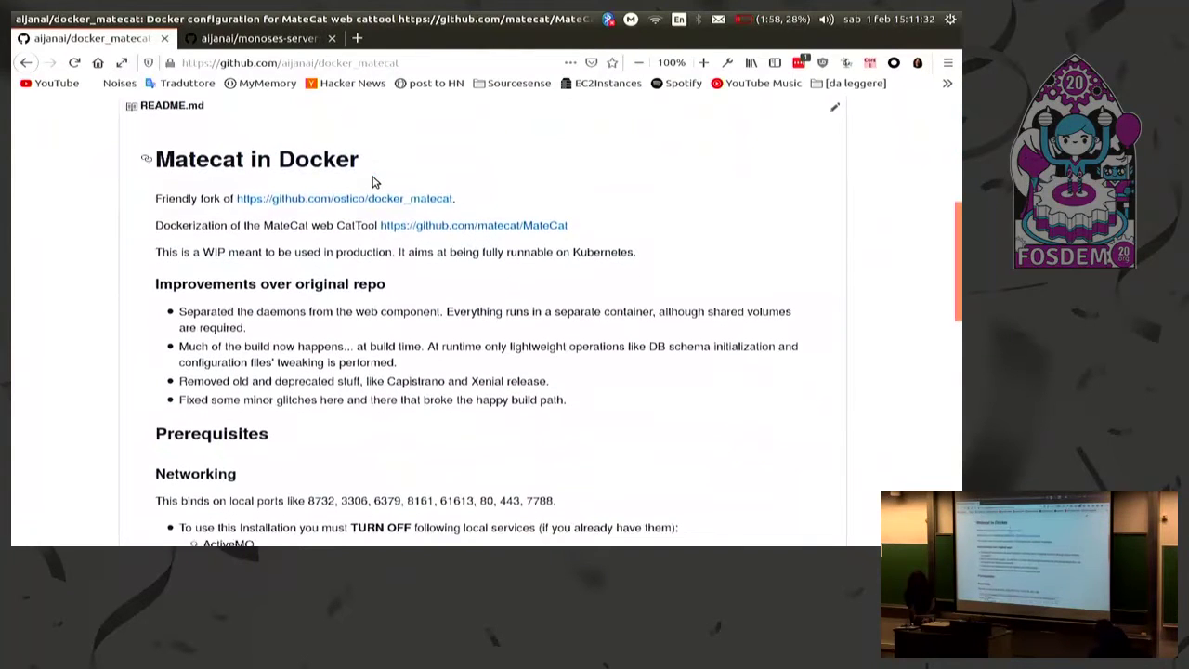
{"action": "scroll", "coordinate": [372, 183], "scroll_direction": "down", "scroll_amount": 1}
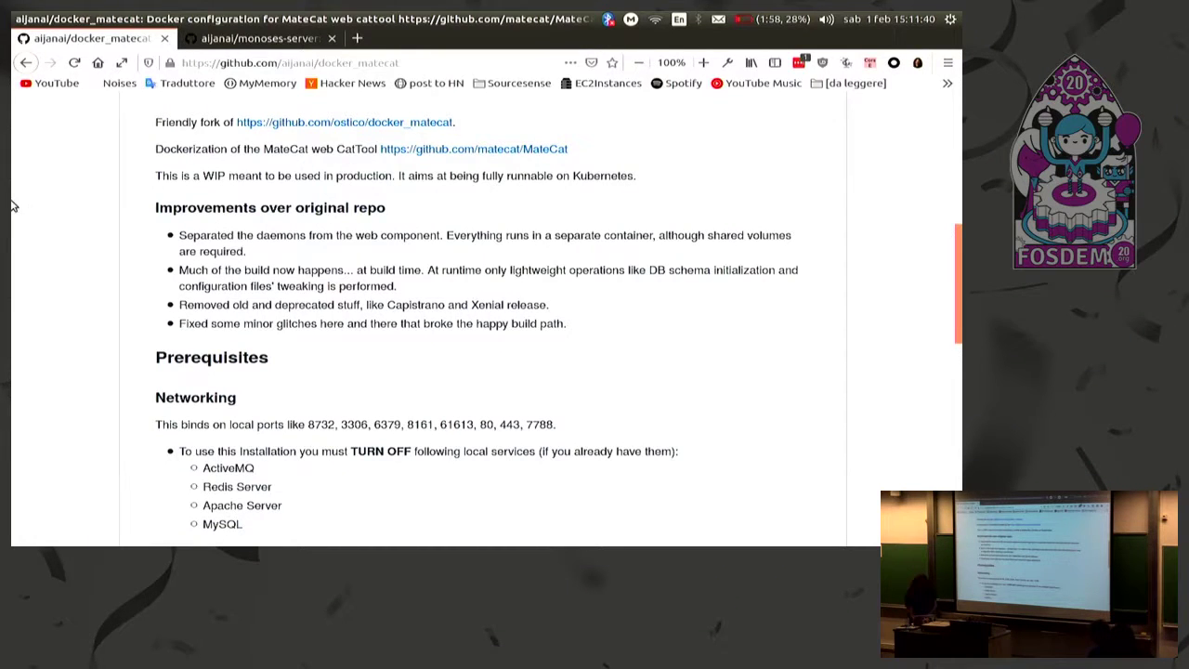
{"action": "scroll", "coordinate": [263, 226], "scroll_direction": "down", "scroll_amount": 5}
{"action": "scroll", "coordinate": [263, 226], "scroll_direction": "down", "scroll_amount": 1}
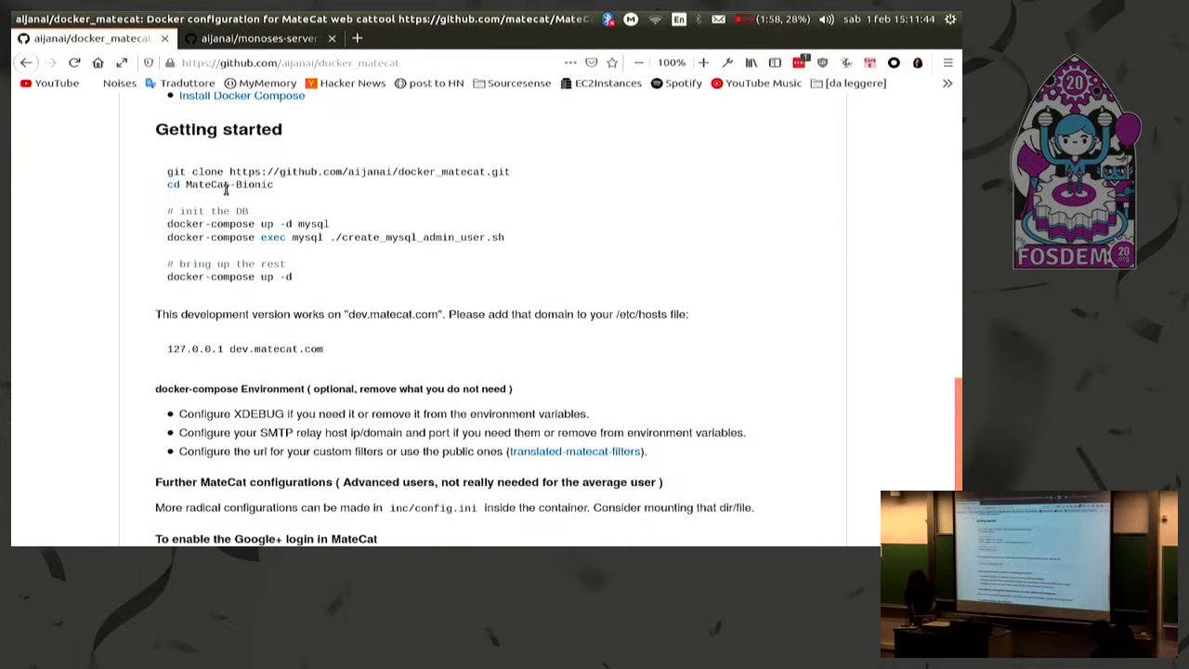
{"action": "left_click_drag", "start_coordinate": [329, 224], "coordinate": [163, 236]}
{"action": "key", "text": "super+c"}
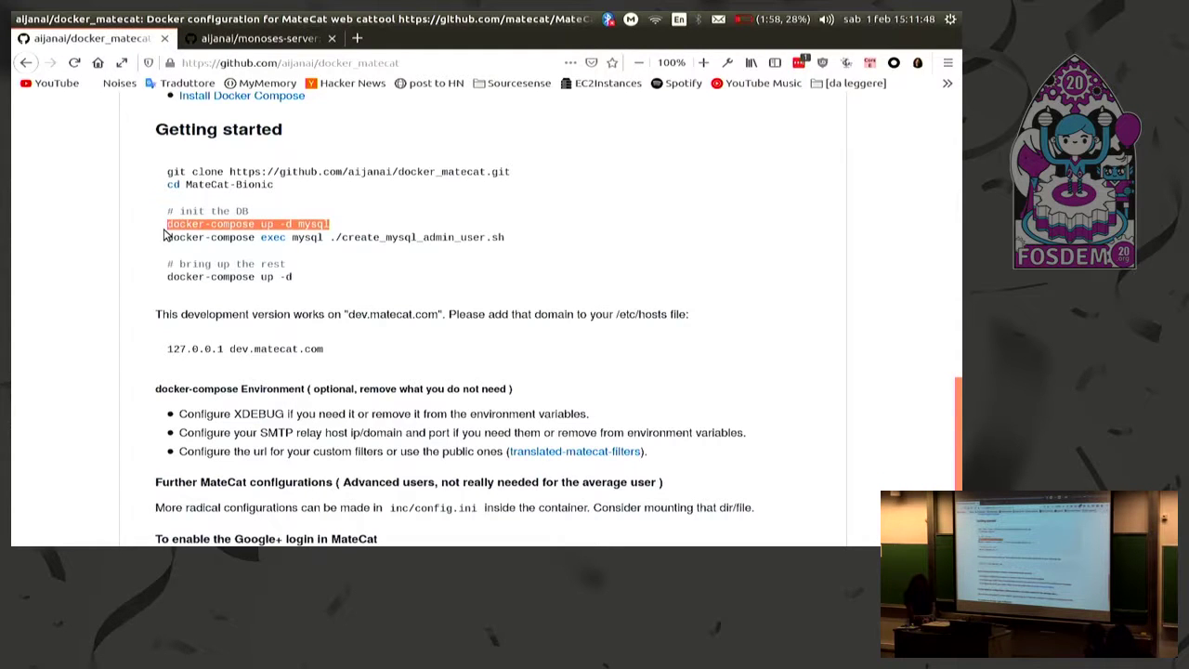
{"action": "left_click", "coordinate": [28, 207]}
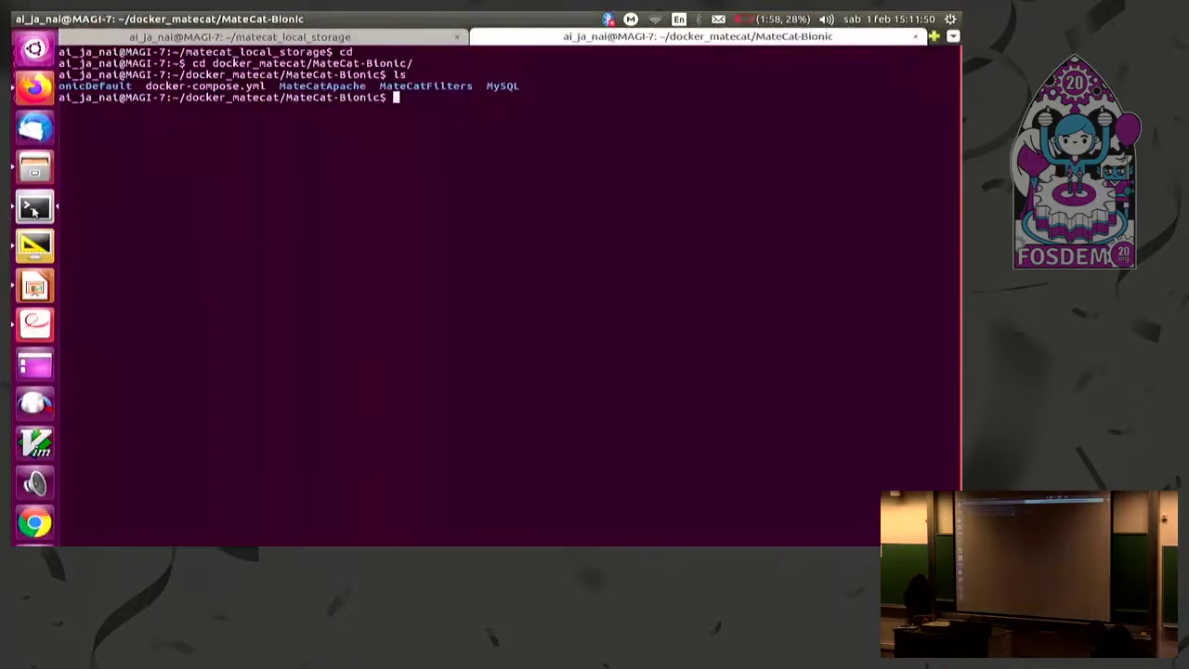
- Start the MateCat MySQL container by running 'docker-compose up -d mysql'
{"action": "middle_click", "coordinate": [316, 227]}
{"action": "key", "text": "Return"}
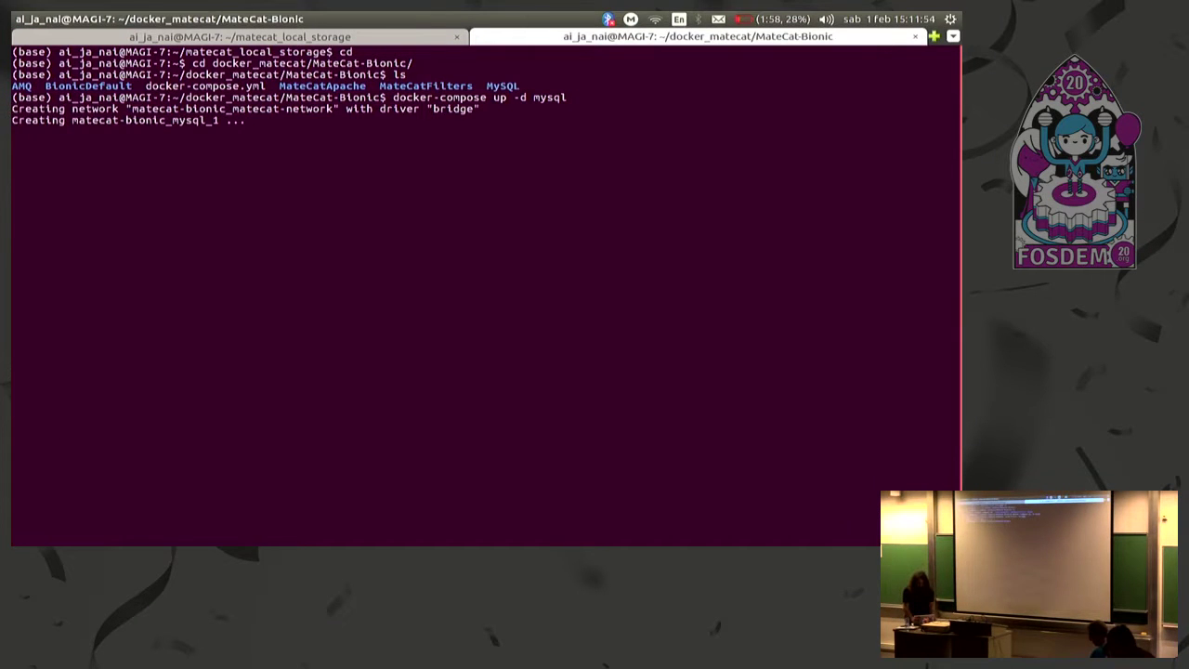
{"action": "key", "text": "alt+Tab"}
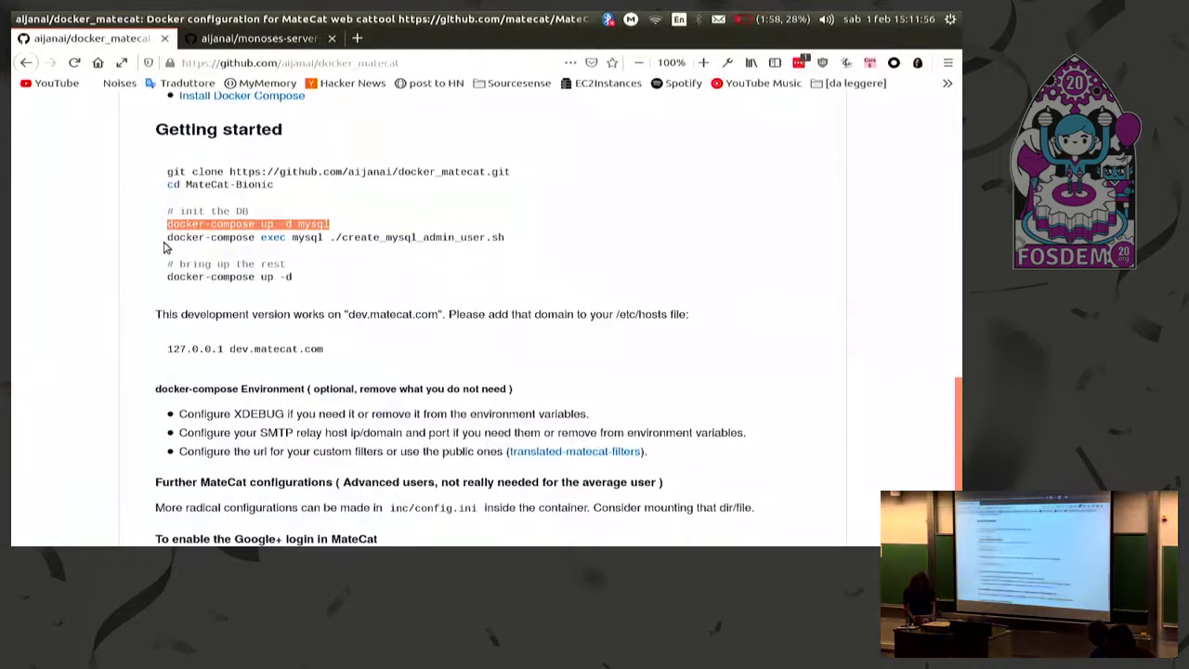
- Copy the README's create_mysql_admin_user exec command and run it in the terminal
{"action": "double_click", "coordinate": [173, 240]}
{"action": "triple_click", "coordinate": [173, 240]}
{"action": "key", "text": "alt+Tab"}
{"action": "middle_click", "coordinate": [174, 240]}
{"action": "key", "text": "Return"}
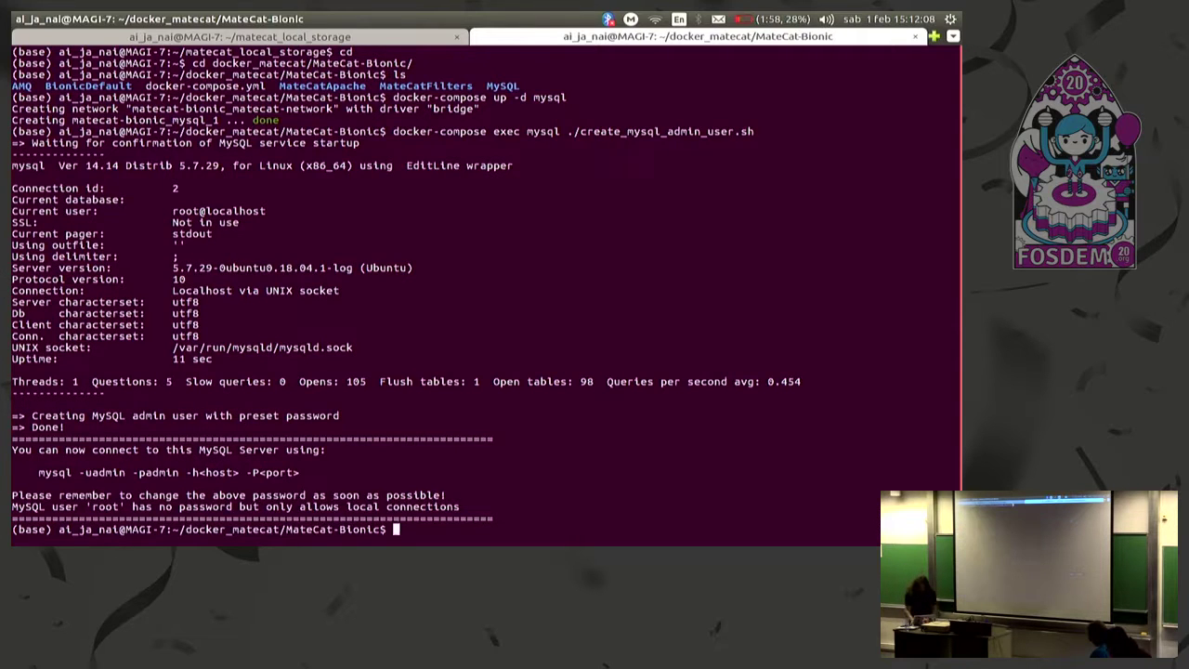
- Clear the terminal screen and begin typing the next docker-compose command
{"action": "key", "text": "ctrl+l"}
{"action": "type", "text": "docker/co"}
{"action": "key", "text": "BackSpace"}
{"action": "key", "text": "BackSpace"}
{"action": "key", "text": "BackSpace"}
{"action": "type", "text": "/"}
{"action": "key", "text": "BackSpace"}
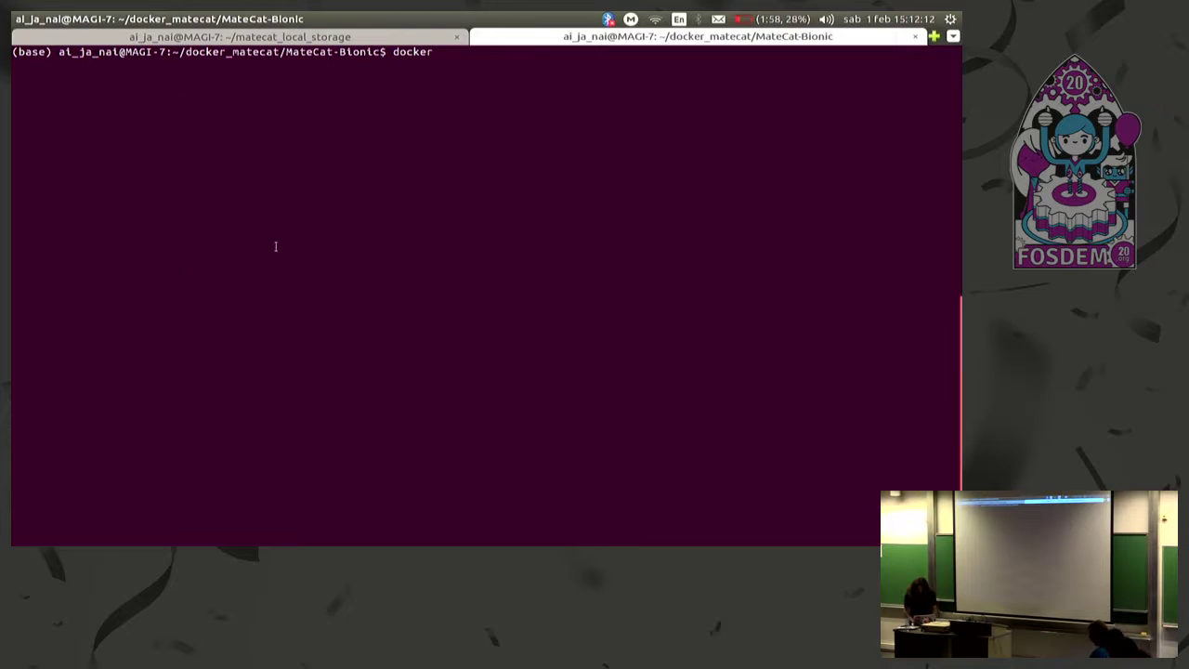
- Switch the keyboard layout to Italian and run 'docker-compose up -d' for the remaining services
{"action": "left_click", "coordinate": [679, 19]}
{"action": "left_click", "coordinate": [697, 34]}
{"action": "type", "text": "-compose up -d"}
{"action": "key", "text": "Return"}
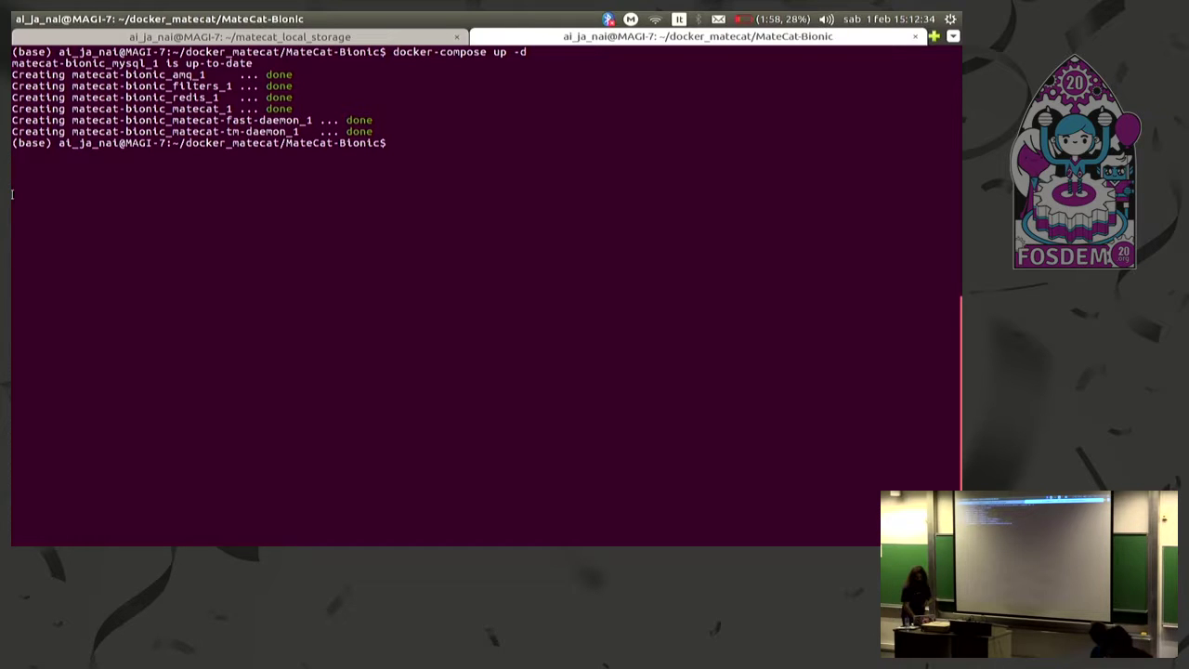
- Launch Google Chrome from the Unity launcher
{"action": "mouse_move", "coordinate": [13, 195]}
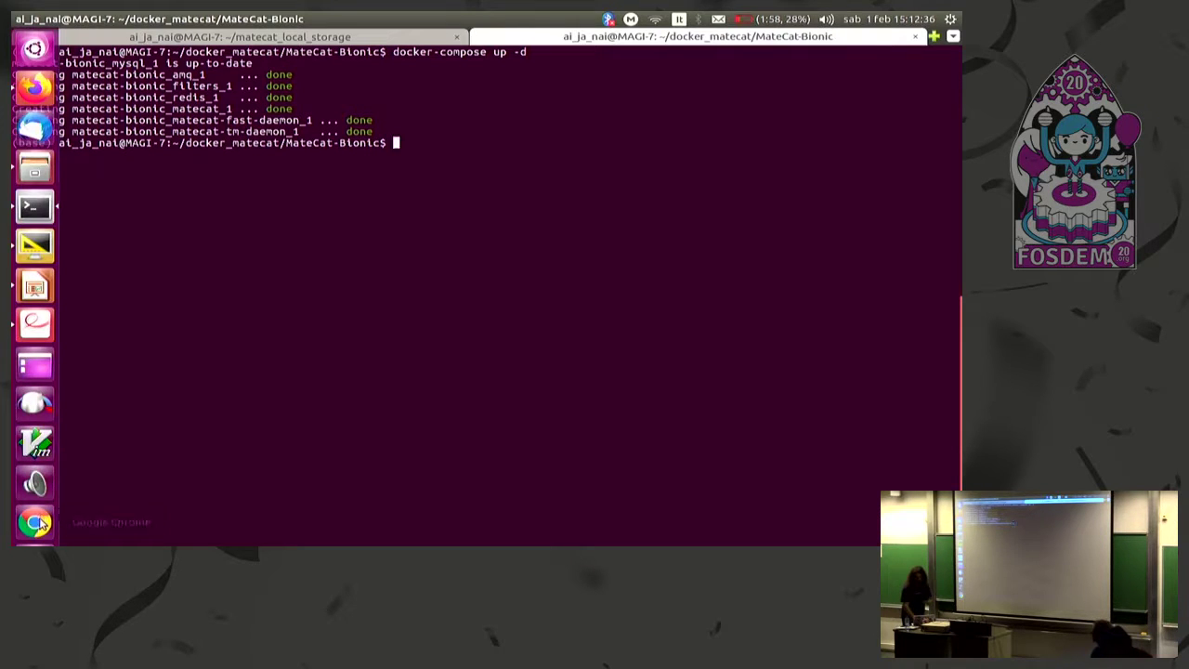
{"action": "left_click", "coordinate": [42, 523]}
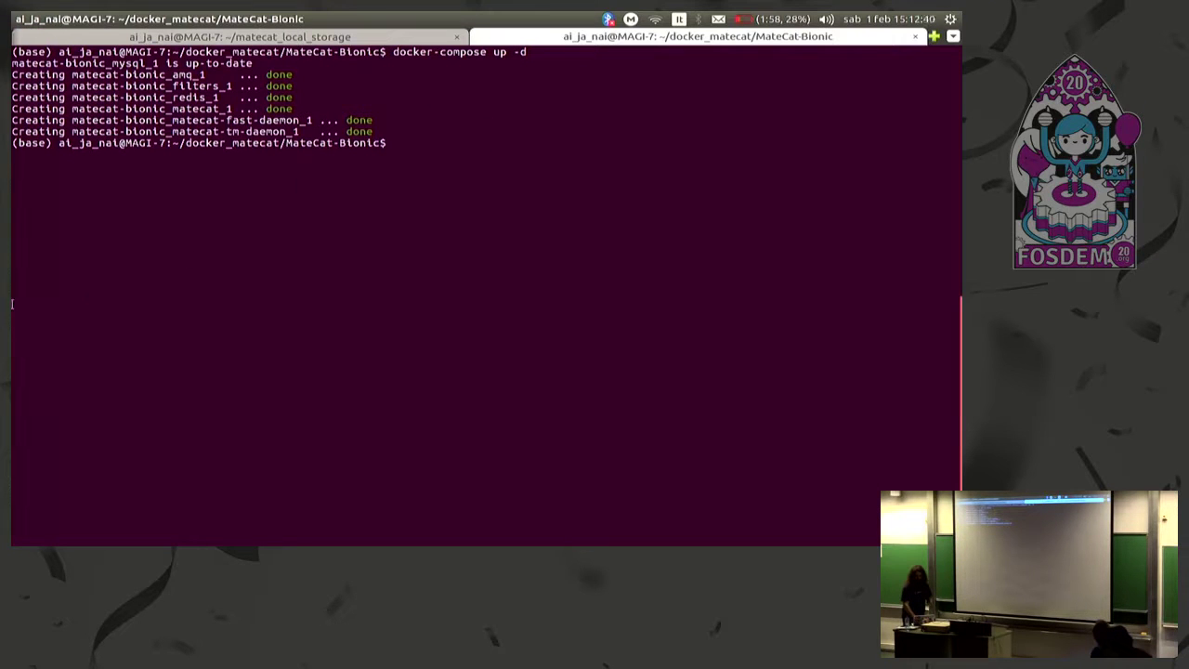
{"action": "mouse_move", "coordinate": [13, 37]}
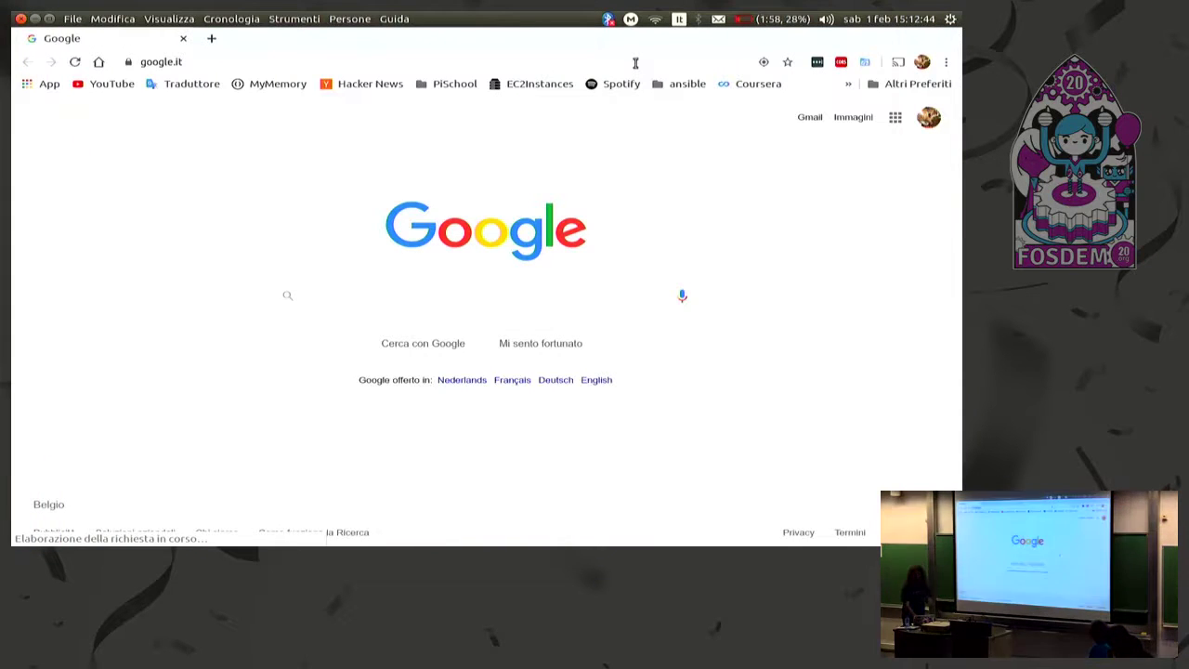
- Load dev.matecat.com in Chrome's address bar
{"action": "left_click", "coordinate": [634, 62]}
{"action": "type", "text": "dev.matecat.com"}
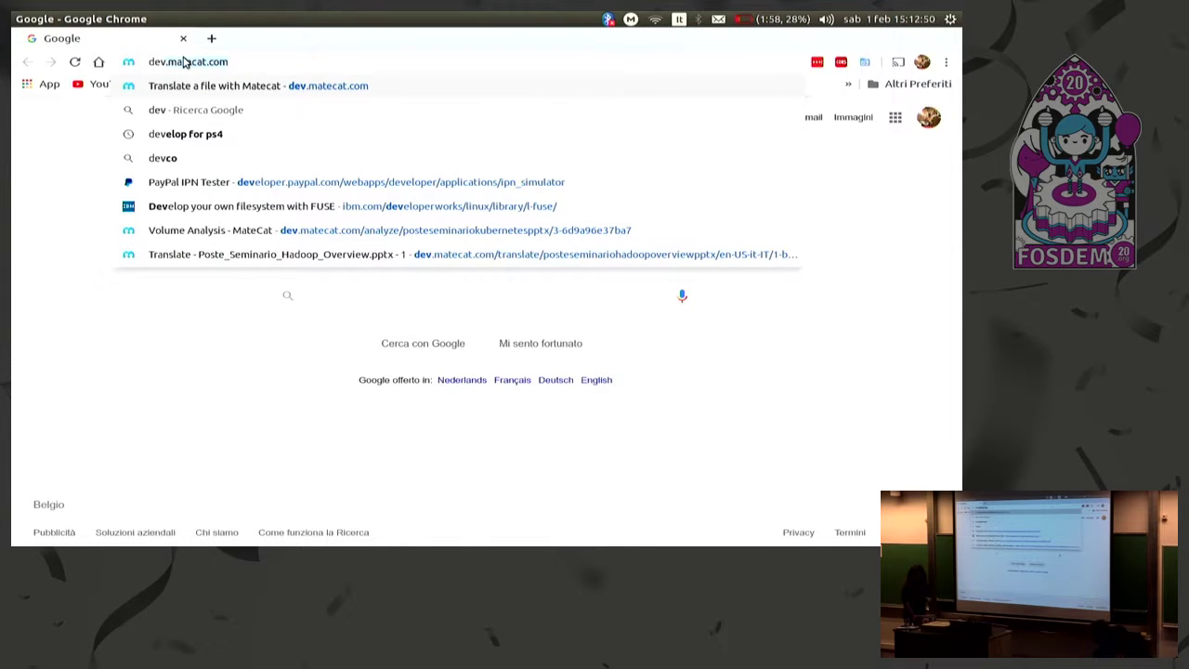
{"action": "left_click", "coordinate": [237, 61]}
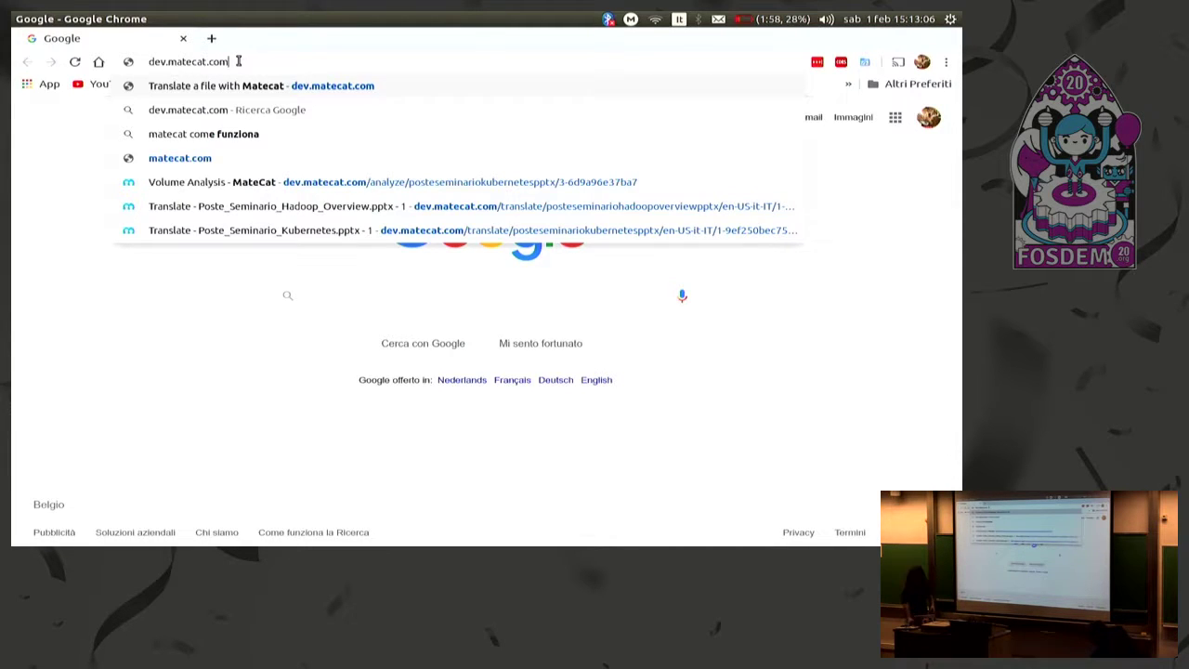
{"action": "key", "text": "Return"}
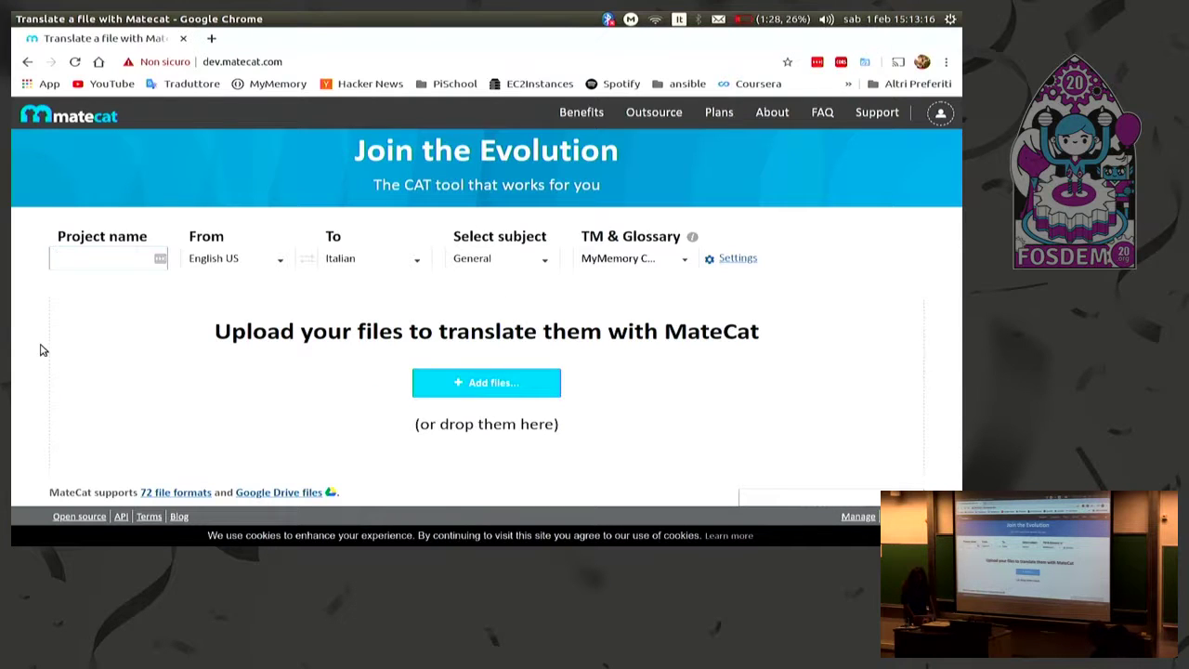
- Browse the Docker and Kubernetes presentation's opening slides, then close it
{"action": "mouse_move", "coordinate": [13, 316]}
{"action": "left_click", "coordinate": [35, 290]}
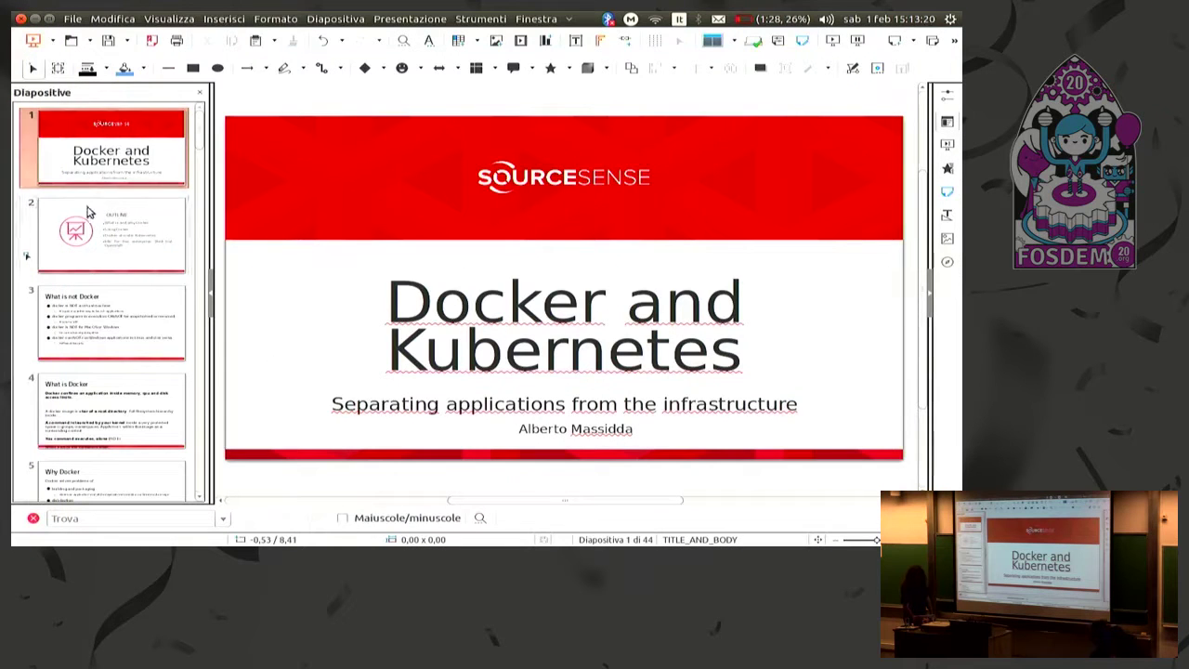
{"action": "left_click", "coordinate": [139, 243]}
{"action": "left_click", "coordinate": [138, 306]}
{"action": "left_click", "coordinate": [137, 267]}
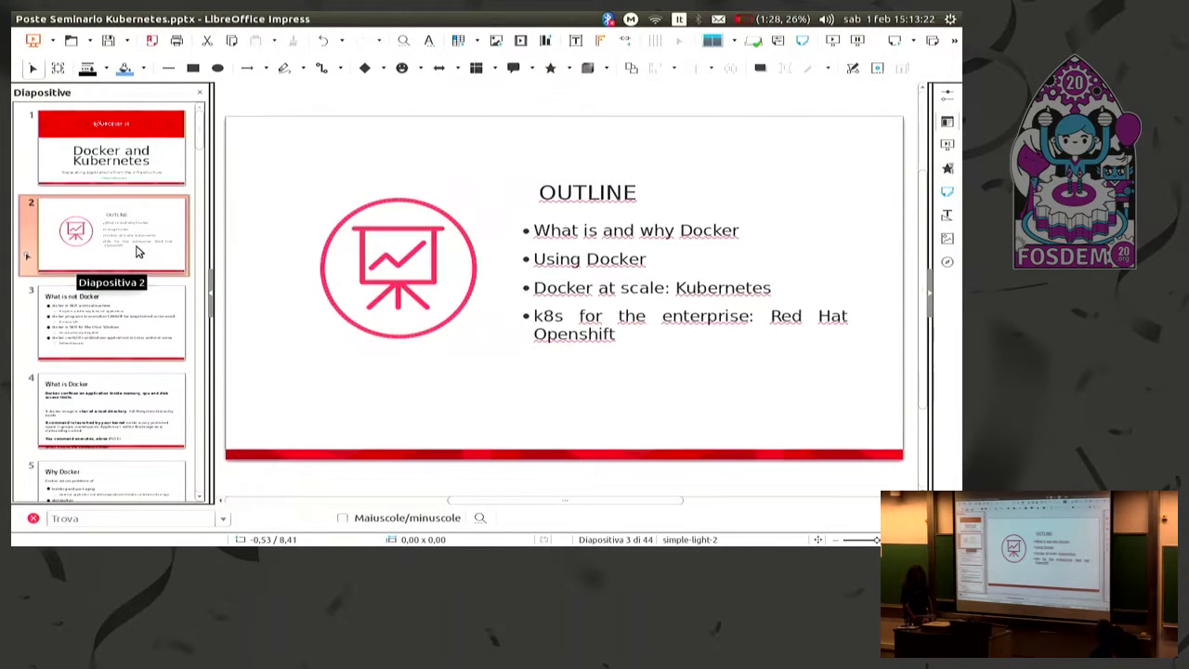
{"action": "left_click", "coordinate": [135, 160]}
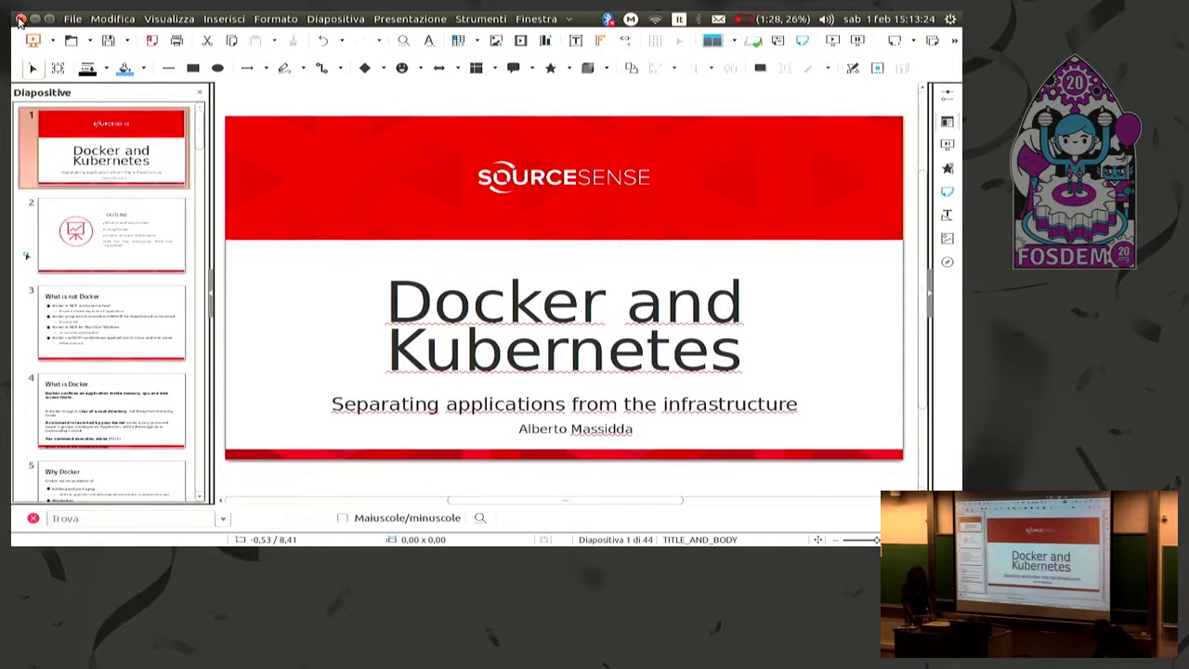
{"action": "left_click", "coordinate": [20, 18]}
- Try uploading Poste Seminario Kubernetes.pptx, delete the failed row, and go to the matecat_local_storage terminal
{"action": "mouse_move", "coordinate": [33, 221]}
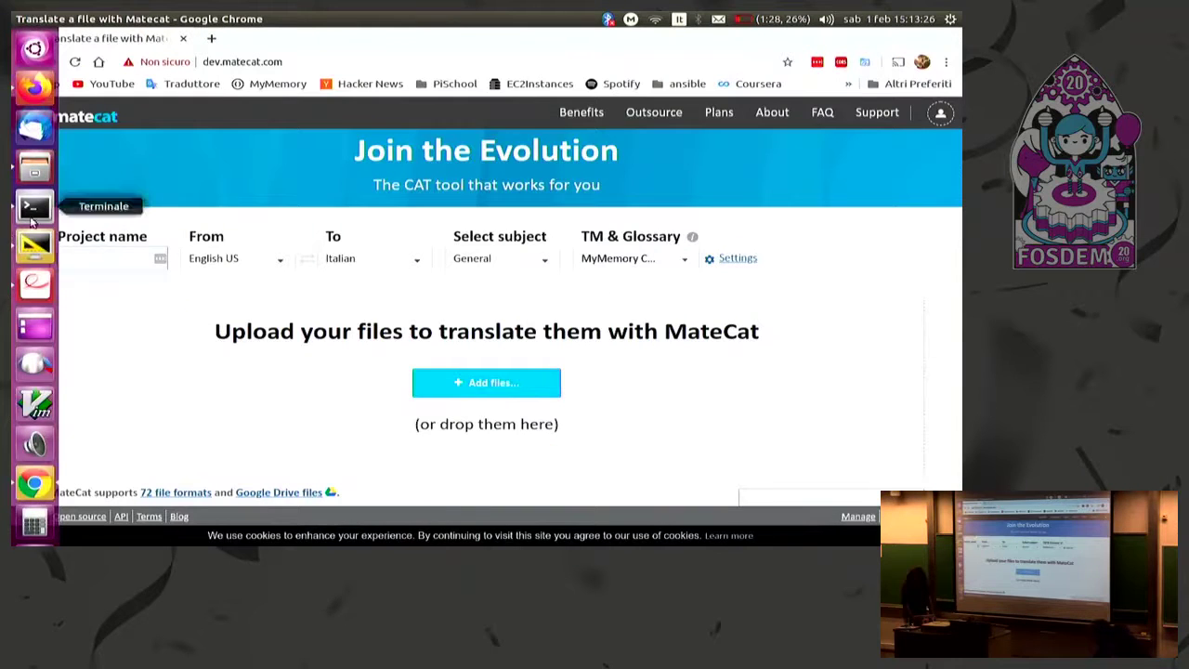
{"action": "left_click", "coordinate": [433, 390]}
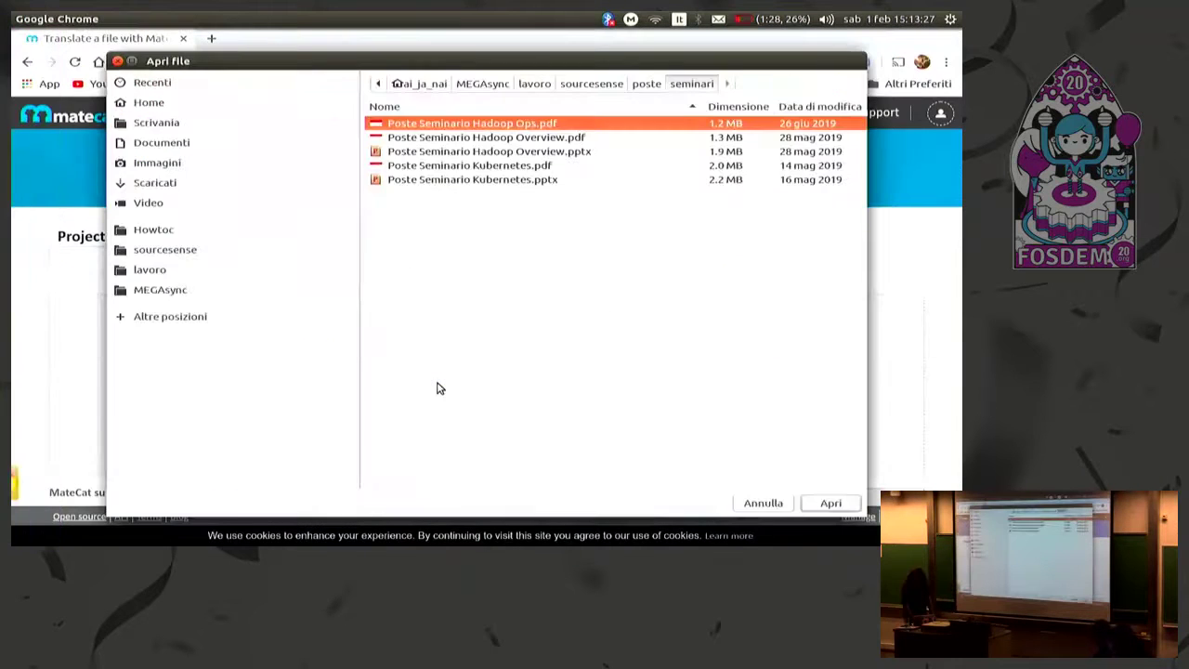
{"action": "double_click", "coordinate": [467, 180]}
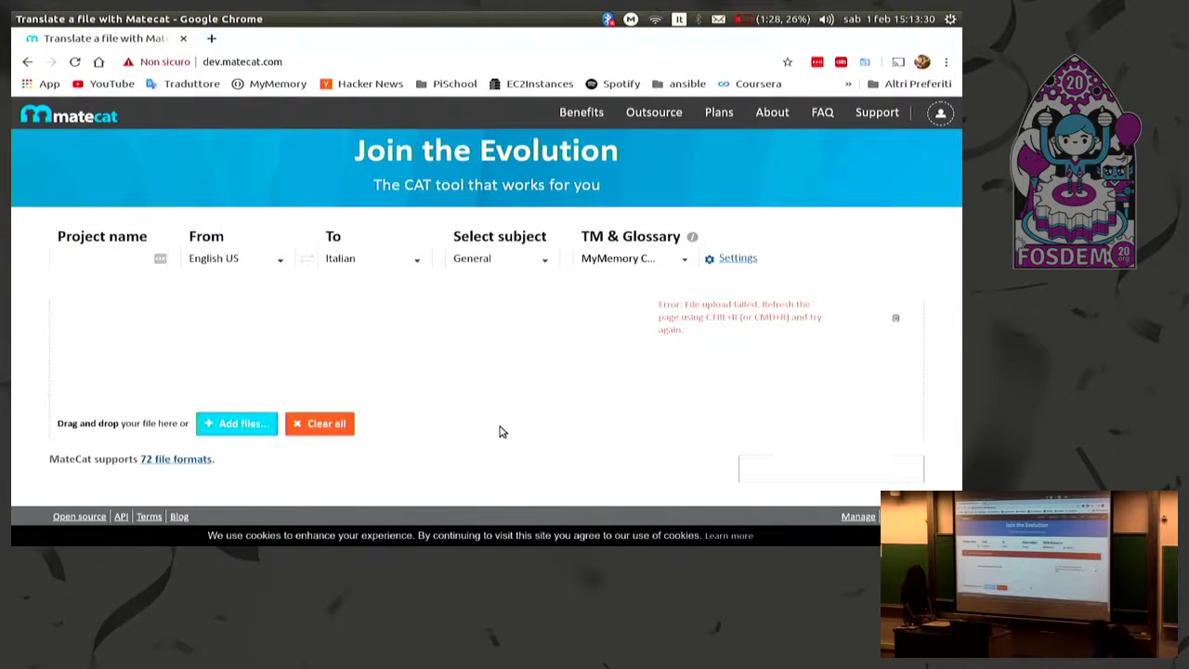
{"action": "left_click", "coordinate": [883, 364]}
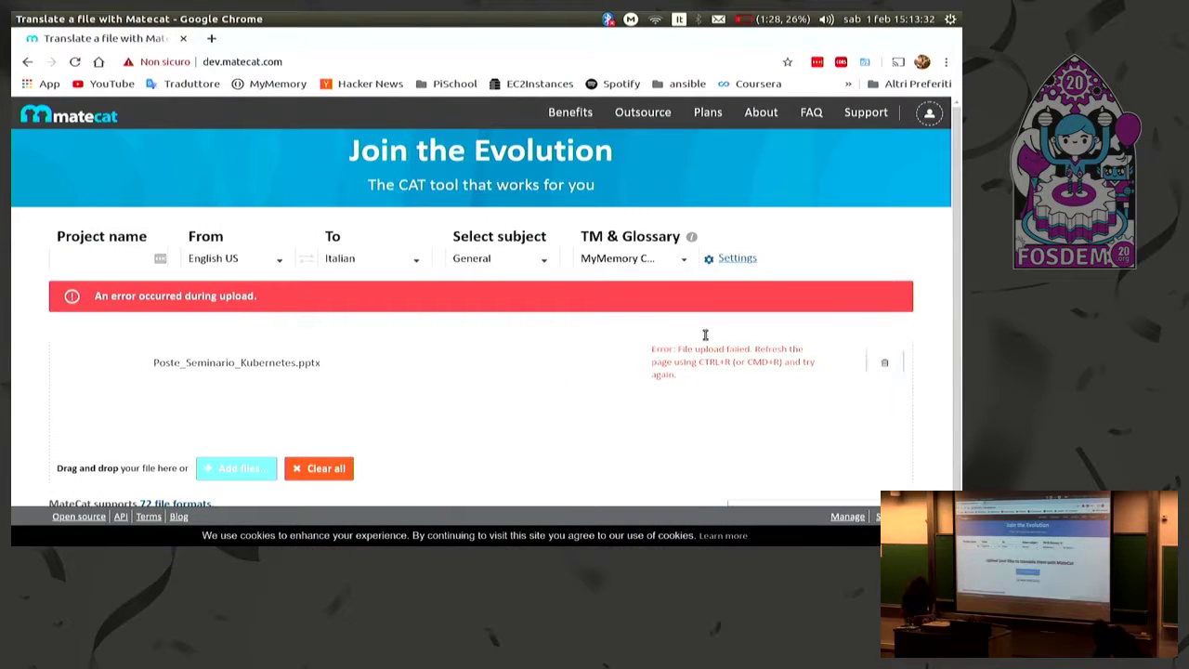
{"action": "key", "text": "alt+Tab"}
{"action": "key", "text": "ctrl+Page_Up"}
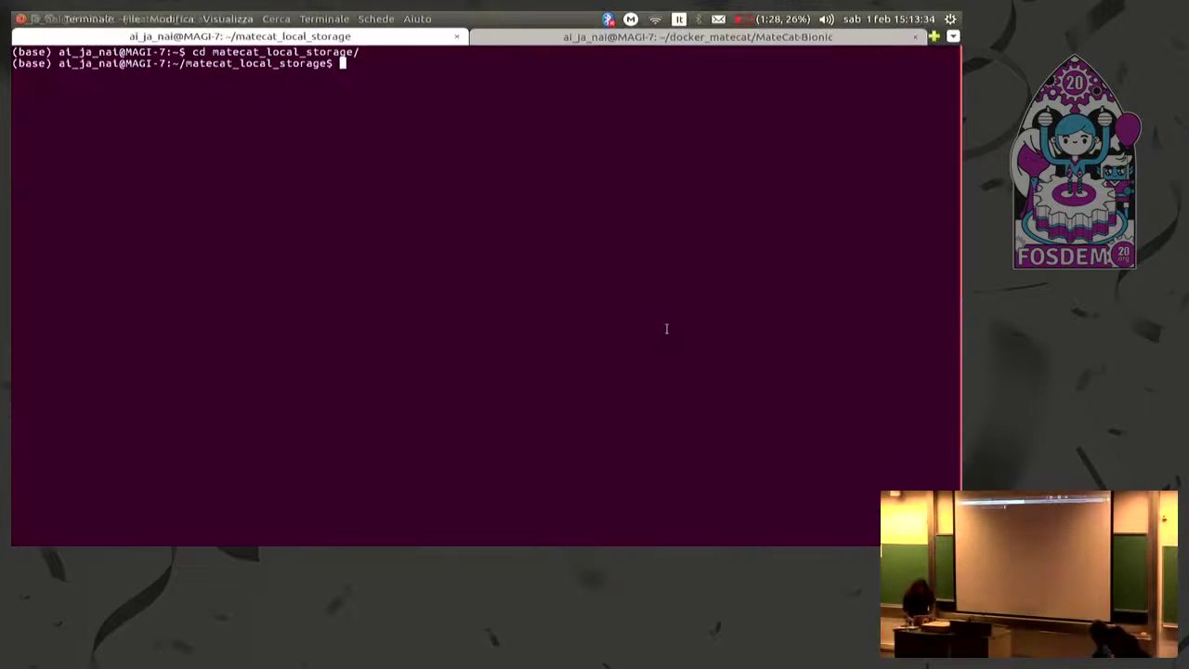
- Run 'sudo chmod go+w -R .' in matecat_local_storage, list it, and reload MateCat
{"action": "key", "text": "ctrl+r"}
{"action": "type", "text": "ch"}
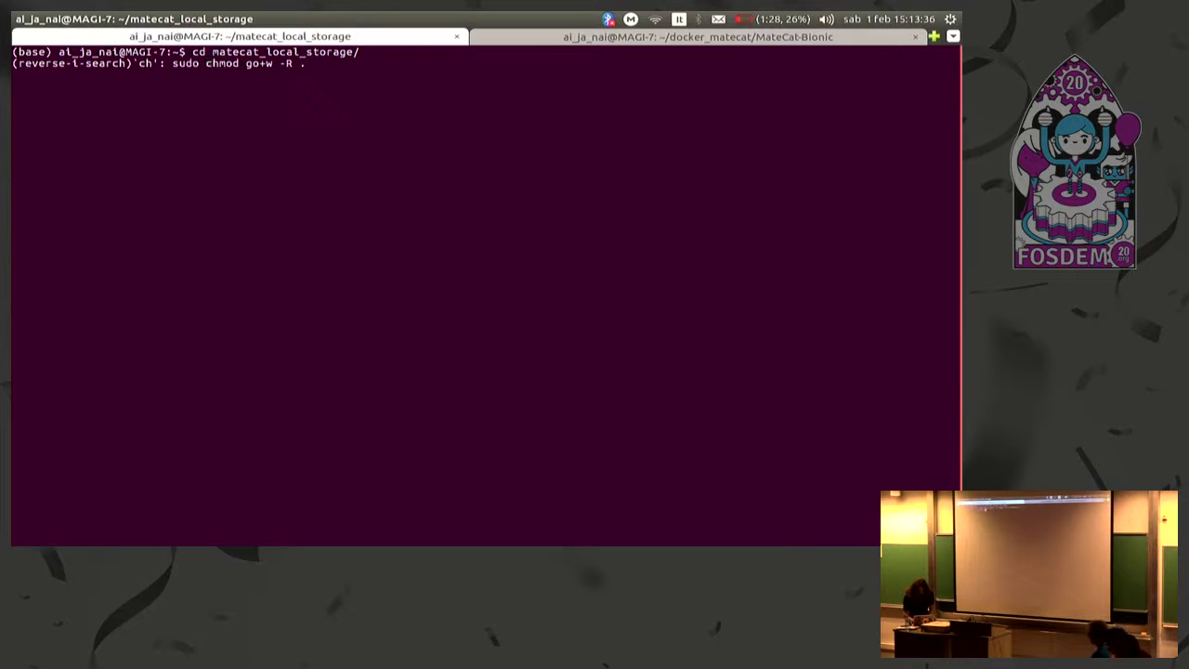
{"action": "key", "text": "Return"}
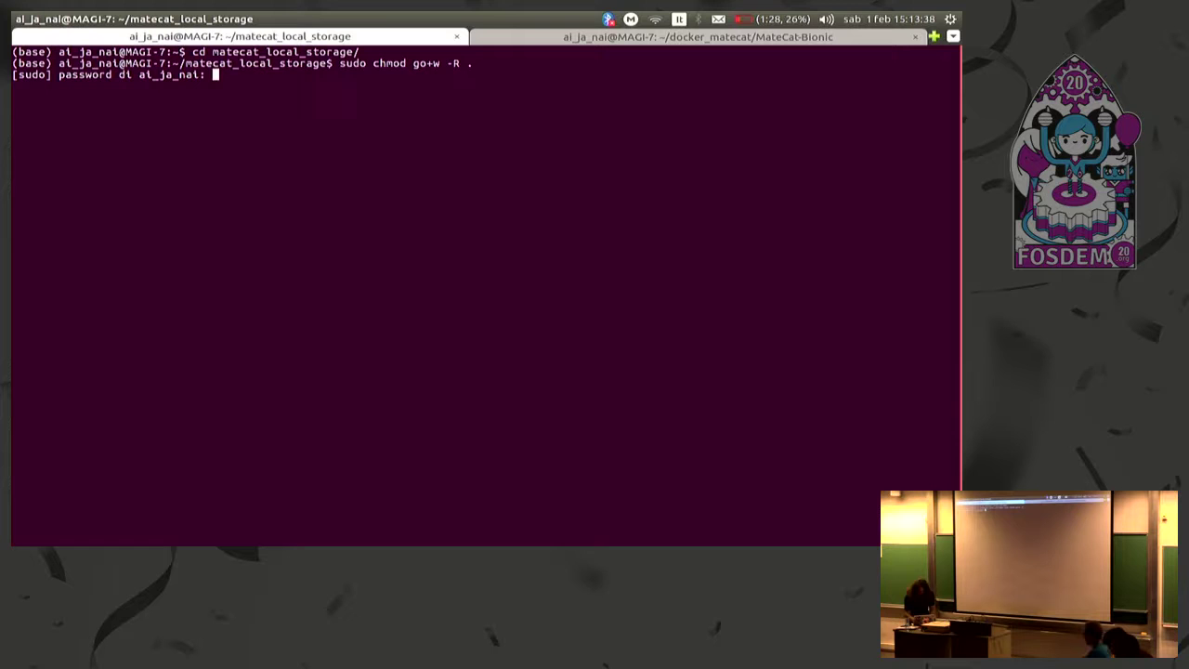
{"action": "key", "text": "Return"}
{"action": "type", "text": "ls"}
{"action": "key", "text": "Return"}
{"action": "key", "text": "alt+Tab"}
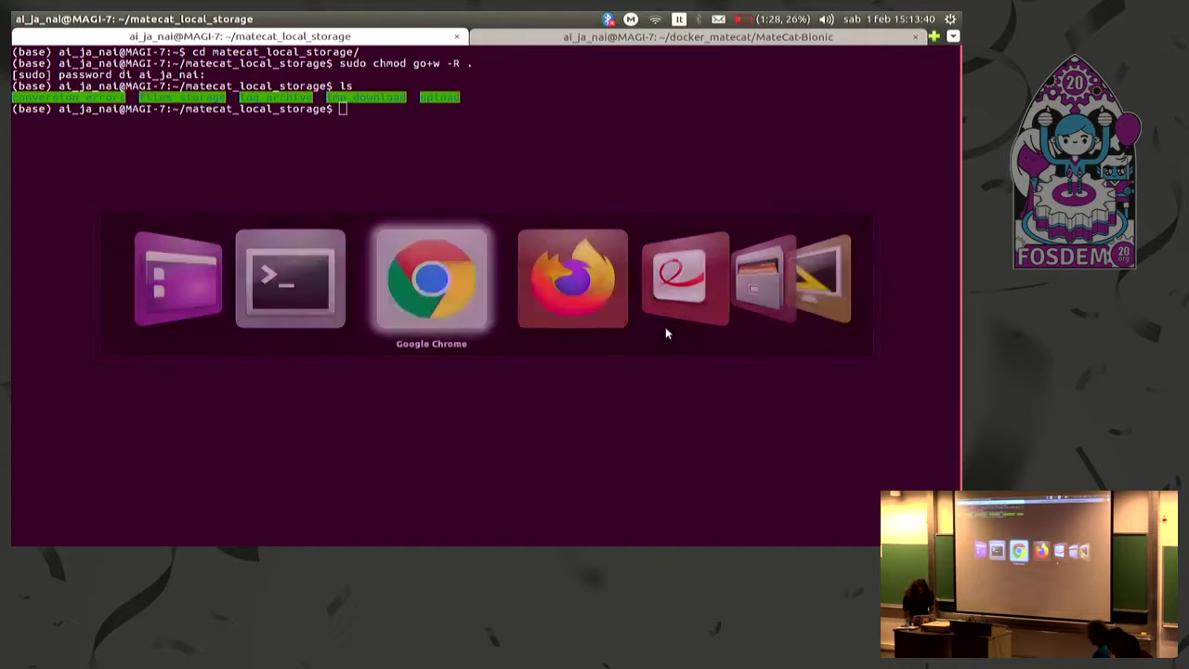
{"action": "key", "text": "ctrl+r"}
- Upload Poste Seminario Kubernetes.pptx, check the supported formats list, and start the analysis
{"action": "left_click", "coordinate": [531, 379]}
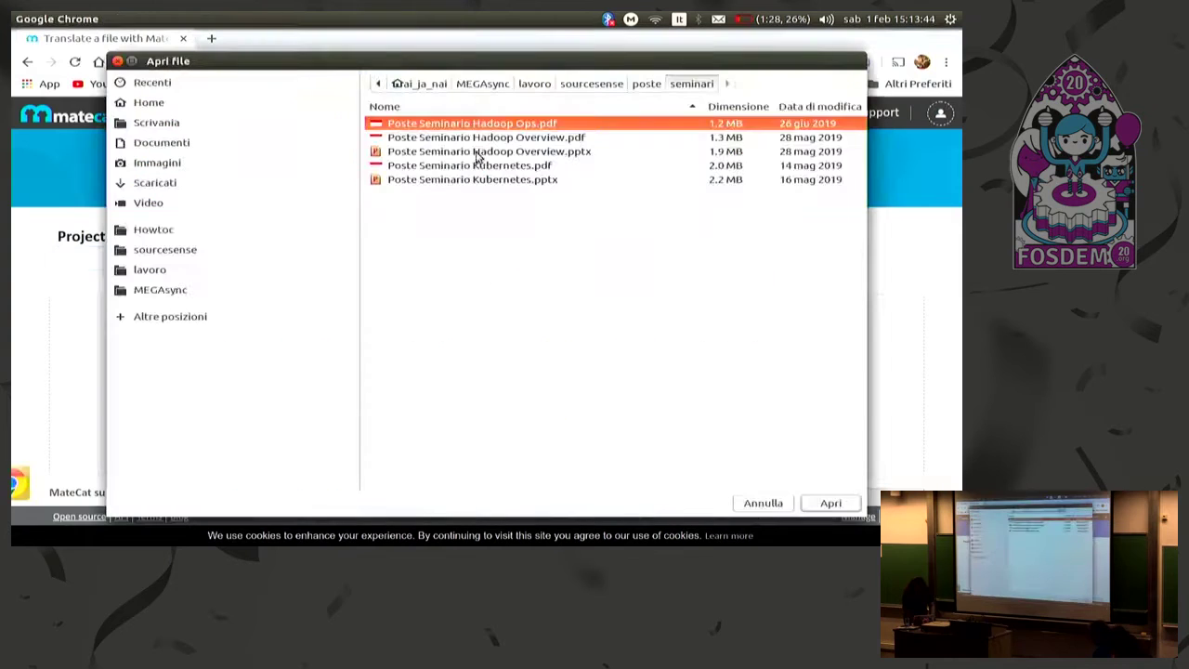
{"action": "left_click", "coordinate": [483, 180]}
{"action": "double_click", "coordinate": [483, 180]}
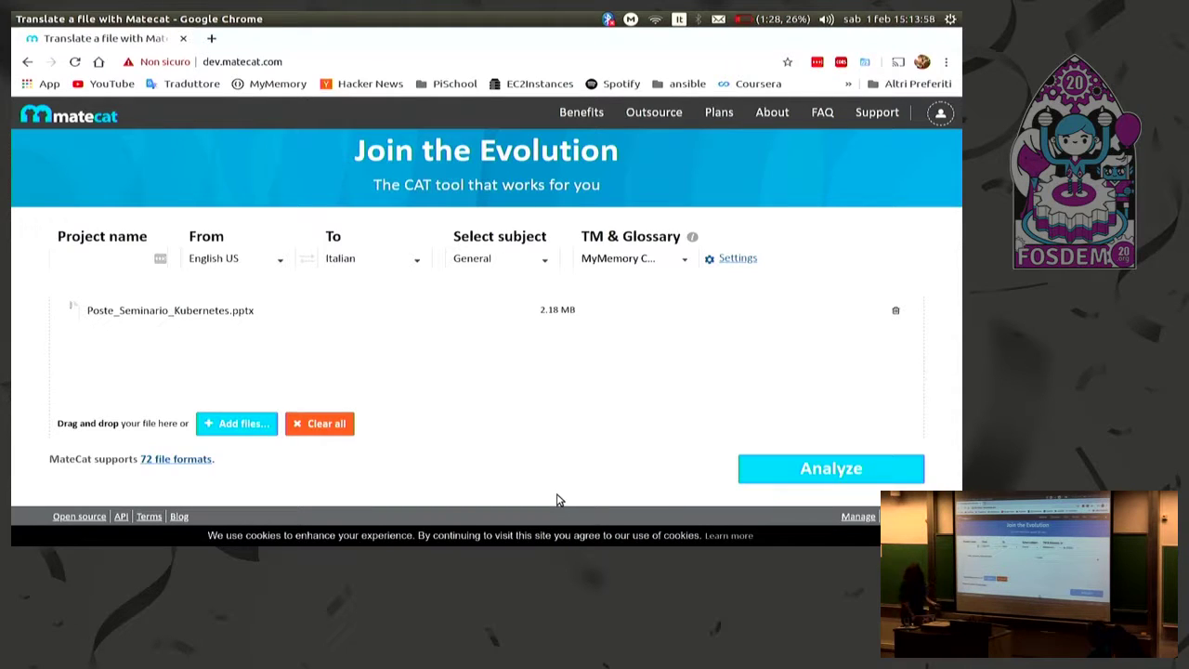
{"action": "left_click", "coordinate": [195, 458]}
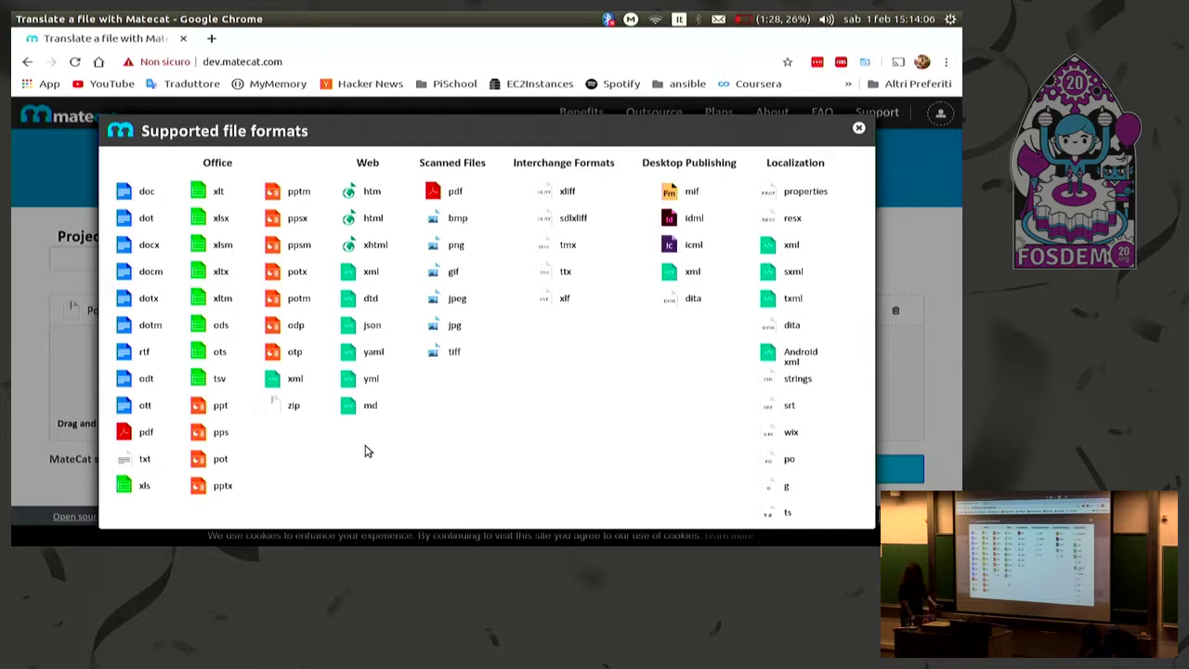
{"action": "left_click", "coordinate": [14, 422]}
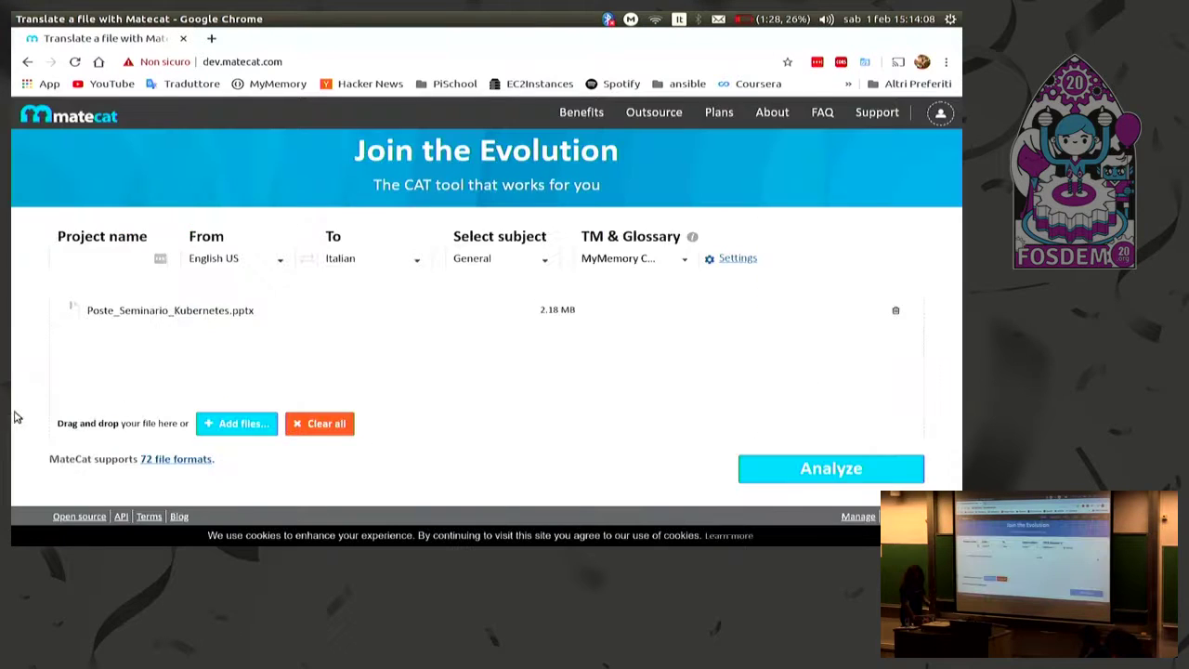
{"action": "left_click", "coordinate": [808, 472]}
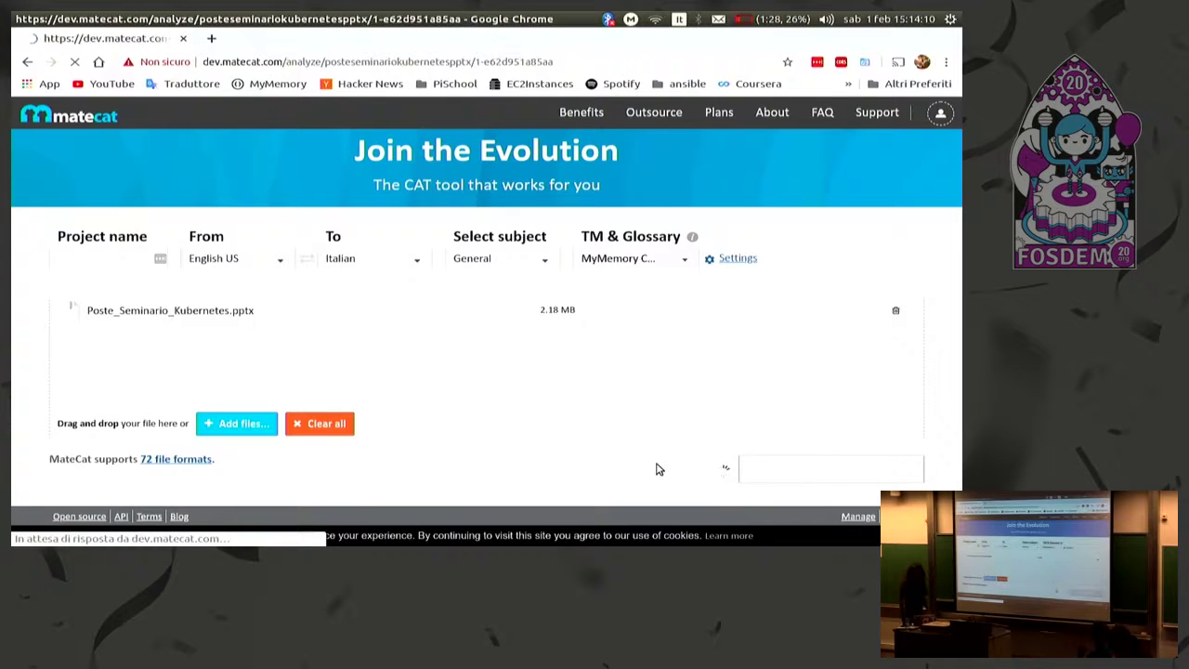
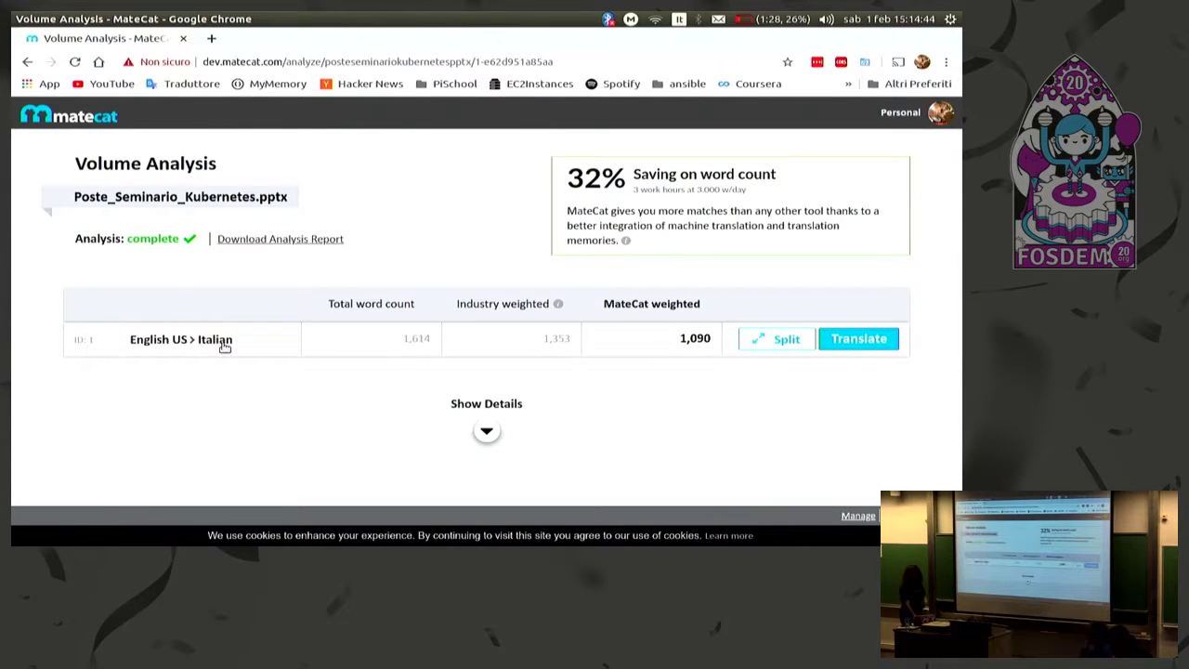
- Expand the word-count details and open the en-US > it-IT Poste_Seminario_Kubernetes.pptx job in a new tab
{"action": "left_click", "coordinate": [485, 431]}
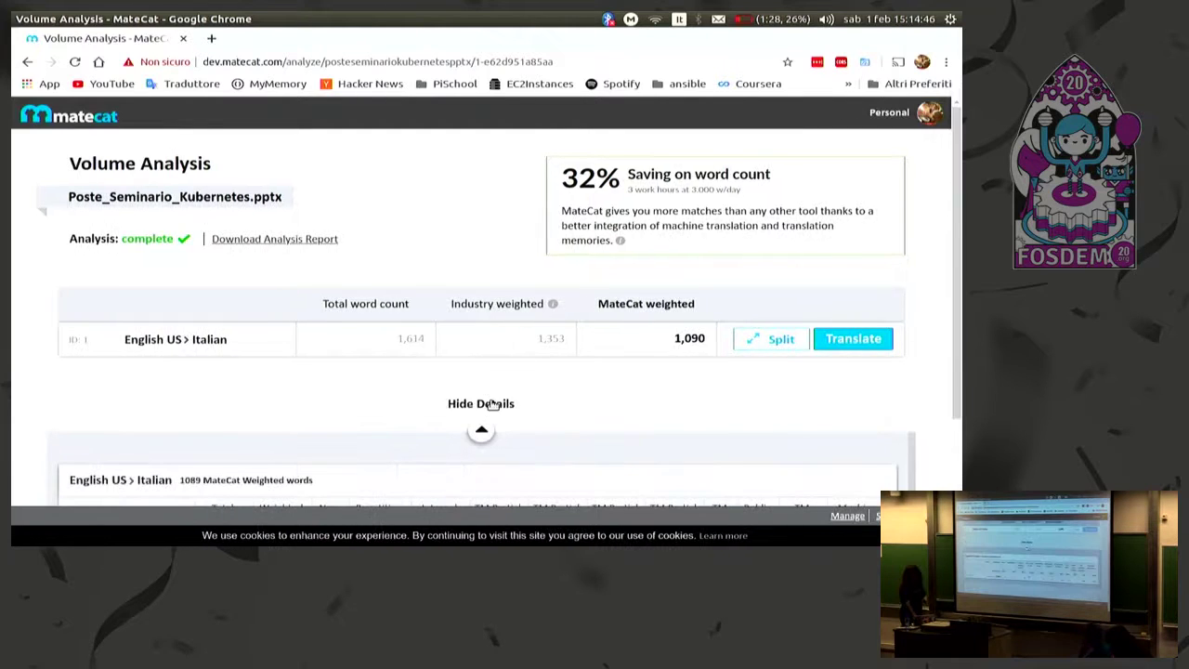
{"action": "scroll", "coordinate": [492, 404], "scroll_direction": "down", "scroll_amount": 3}
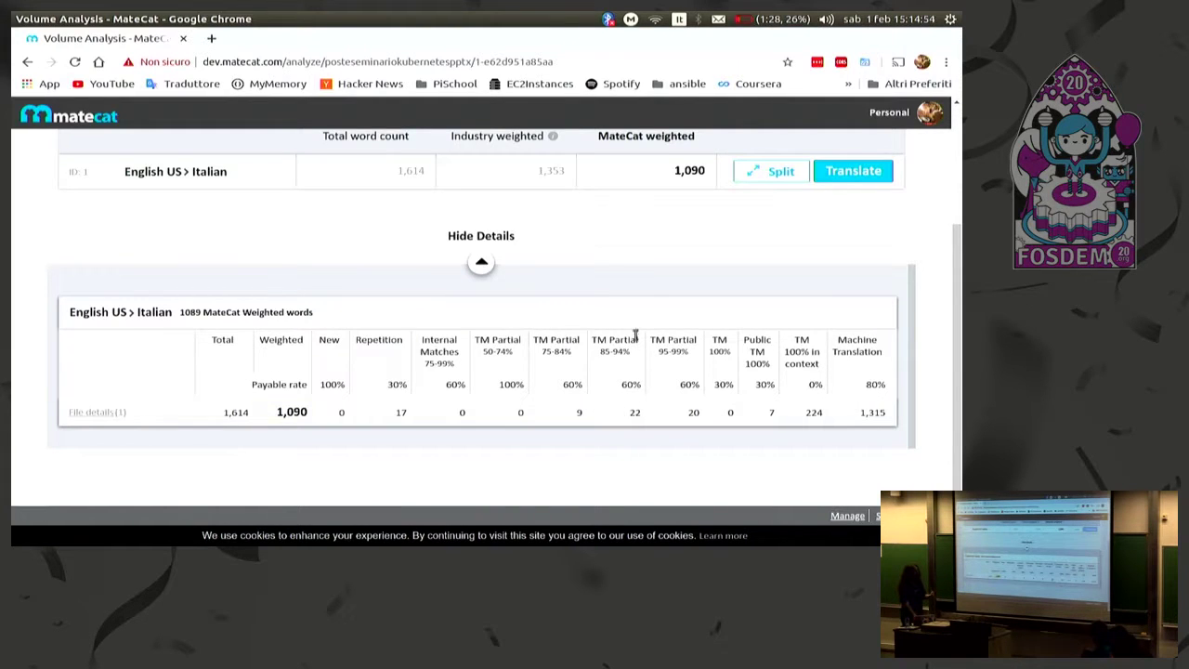
{"action": "left_click", "coordinate": [834, 174]}
{"action": "left_click", "coordinate": [819, 201]}
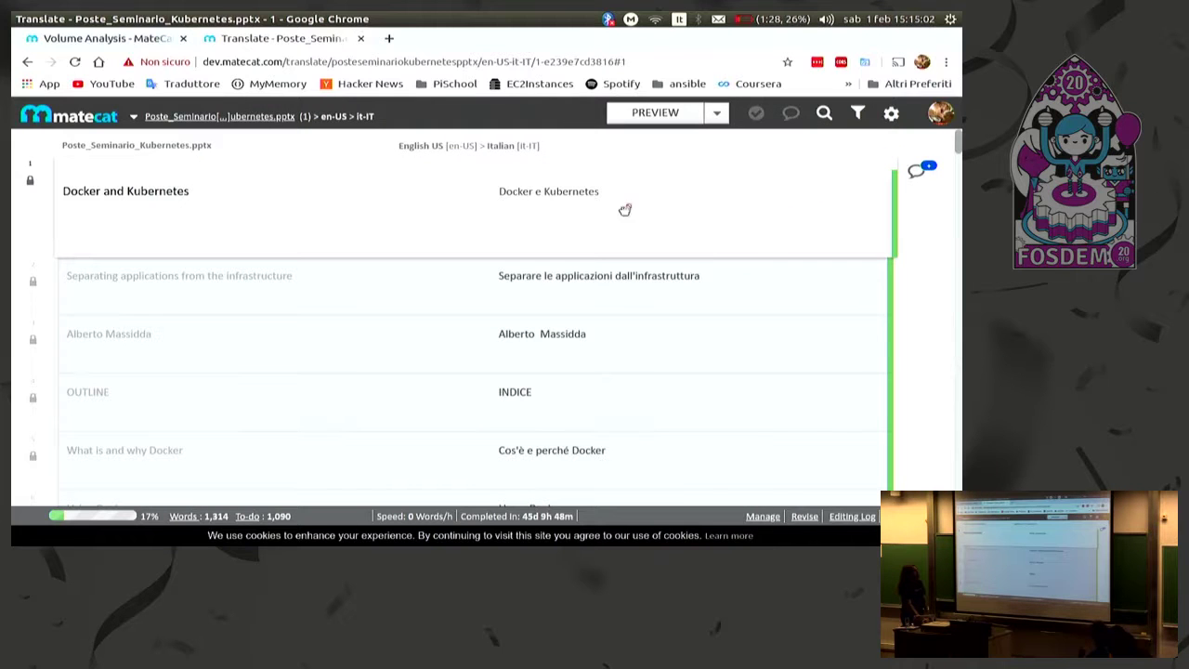
- Scroll to segment 39, 'New containers are created by extending the last layer…', and open its target for editing
{"action": "scroll", "coordinate": [622, 208], "scroll_direction": "down", "scroll_amount": 3}
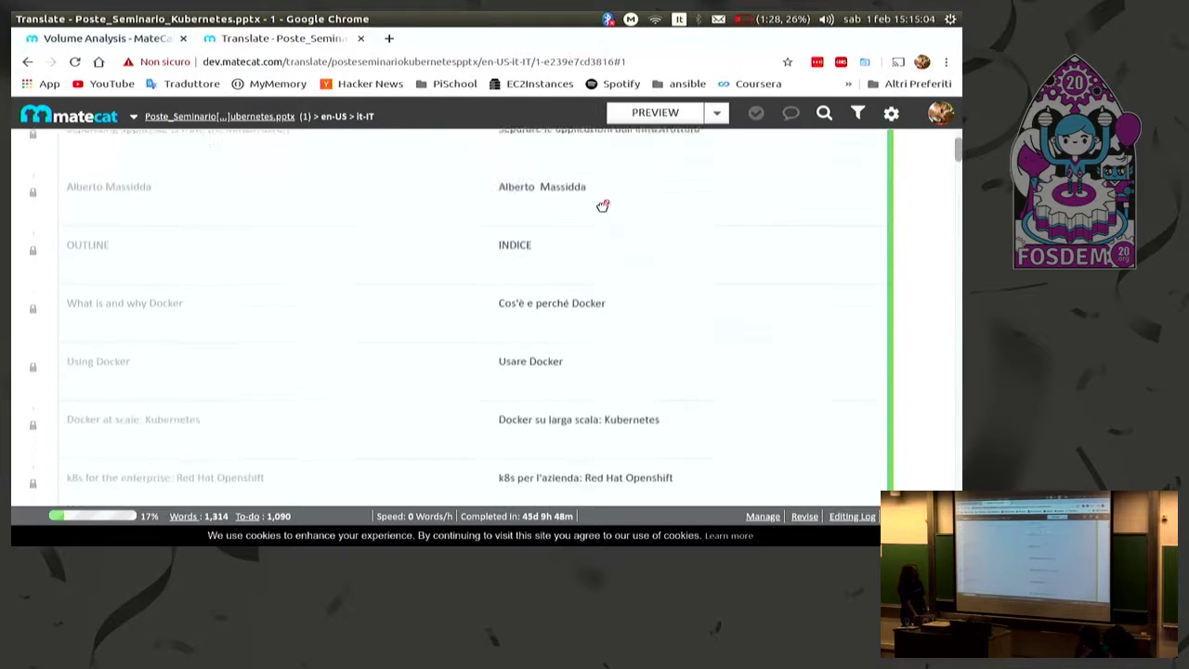
{"action": "scroll", "coordinate": [603, 206], "scroll_direction": "down", "scroll_amount": 3}
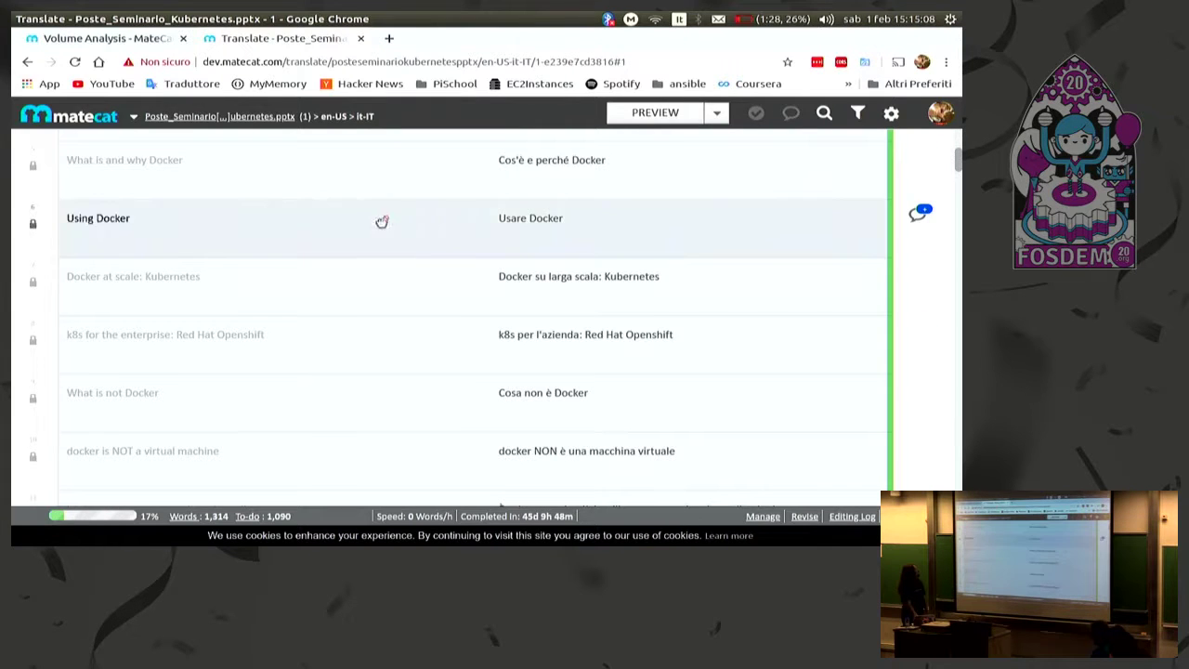
{"action": "scroll", "coordinate": [427, 223], "scroll_direction": "down", "scroll_amount": 15}
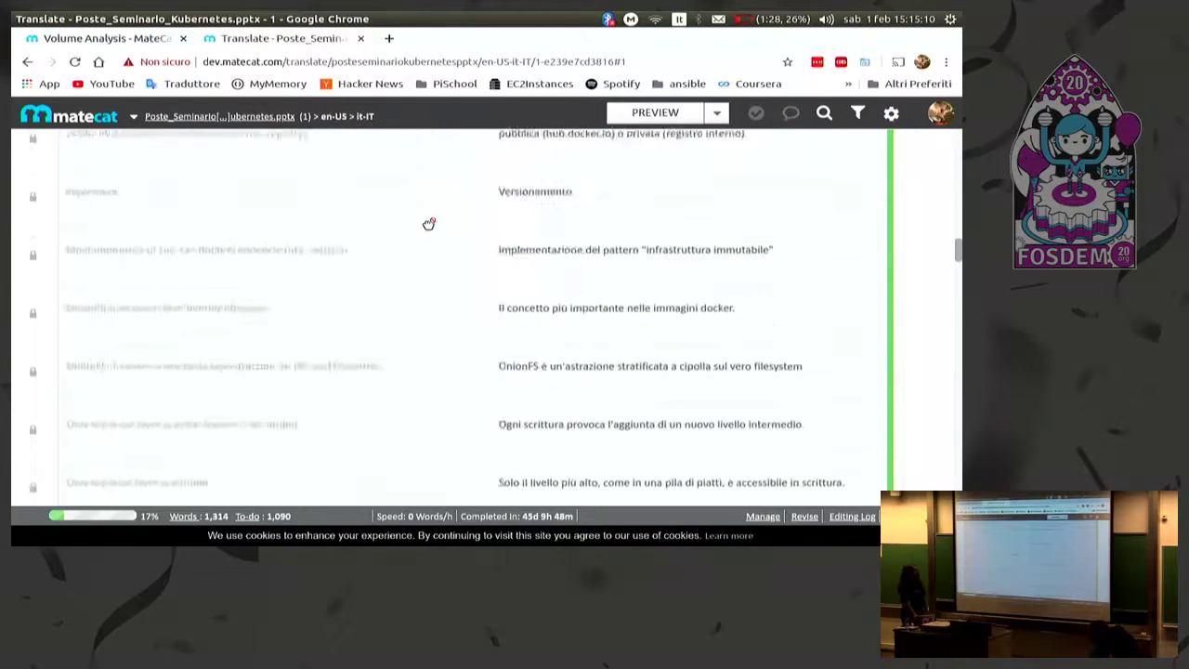
{"action": "scroll", "coordinate": [427, 223], "scroll_direction": "down", "scroll_amount": 5}
{"action": "left_click", "coordinate": [516, 302]}
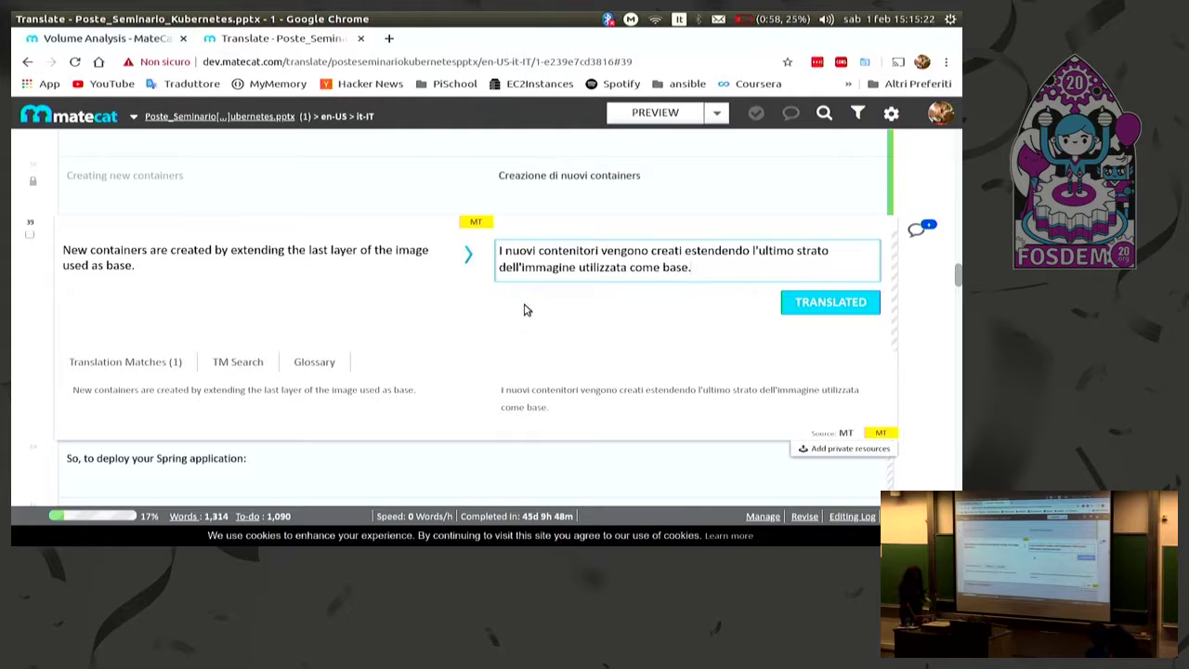
- Change 'contenitori' to 'containers' in segment 39, confirm it, and insert the first match into segment 40
{"action": "left_click", "coordinate": [572, 251]}
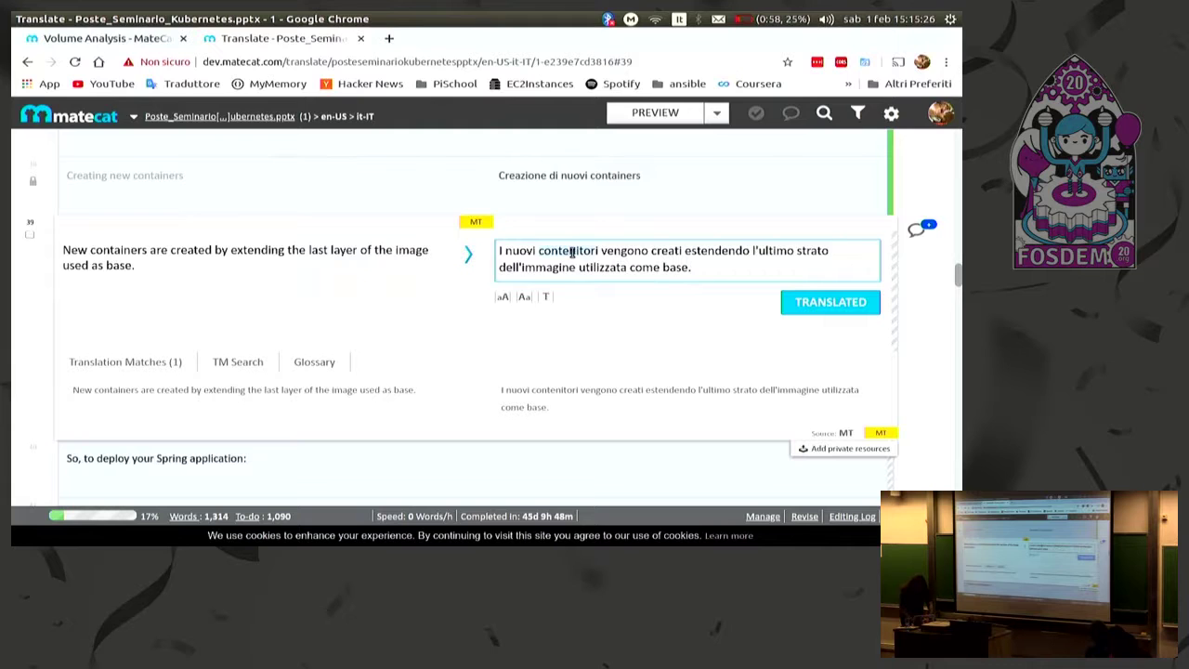
{"action": "key", "text": "Delete"}
{"action": "key", "text": "Delete"}
{"action": "key", "text": "Delete"}
{"action": "key", "text": "Delete"}
{"action": "key", "text": "Delete"}
{"action": "key", "text": "Delete"}
{"action": "key", "text": "BackSpace"}
{"action": "type", "text": "ainers"}
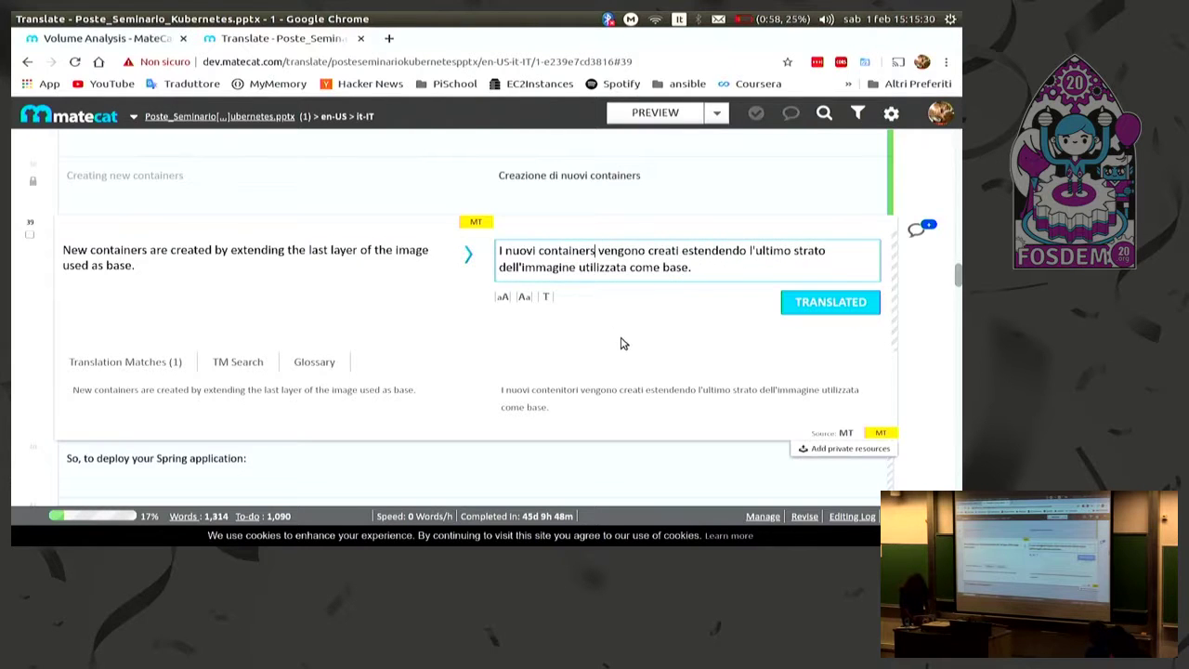
{"action": "left_click", "coordinate": [864, 302]}
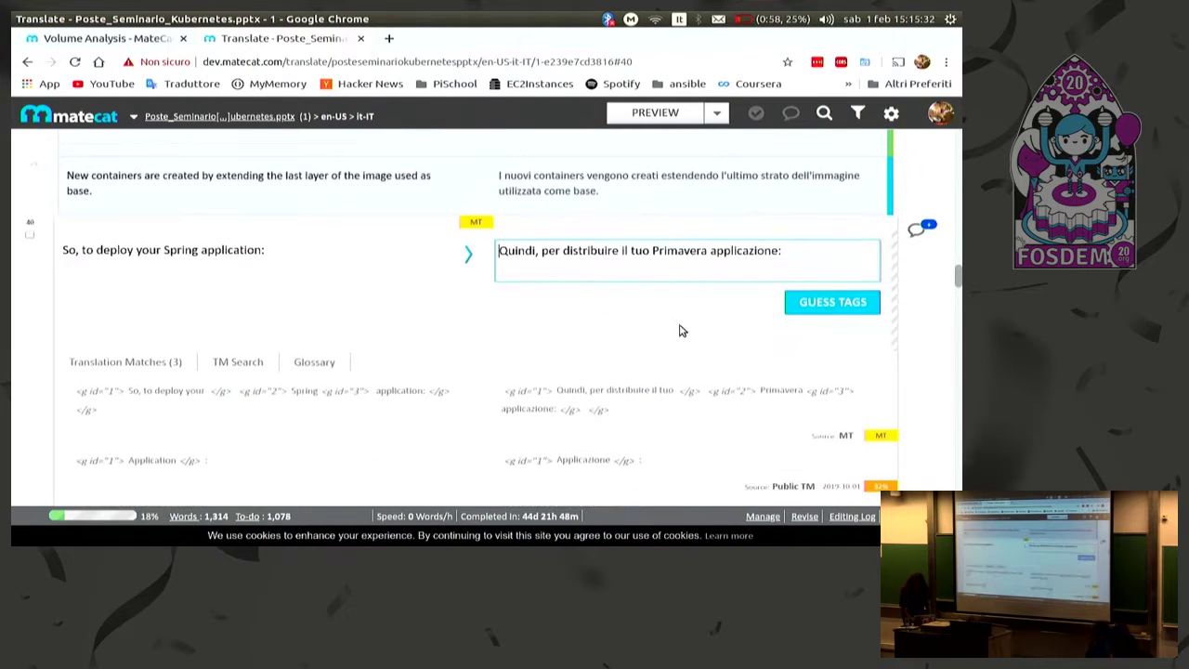
{"action": "left_click", "coordinate": [666, 414]}
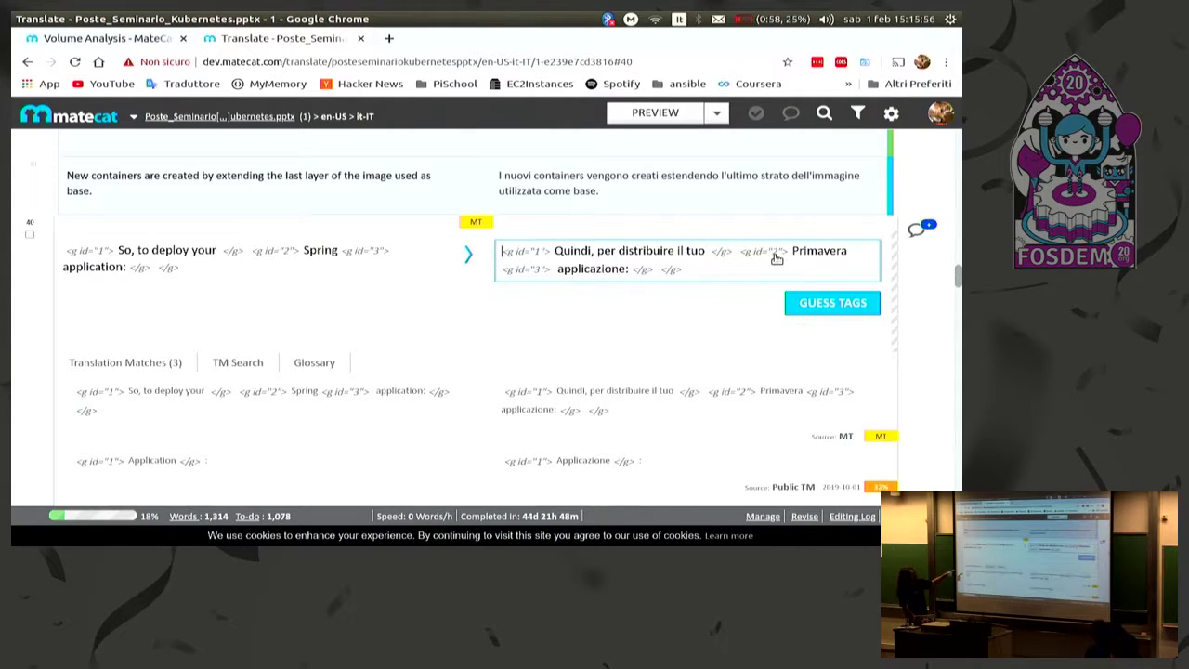
- Replace 'Primavera' with 'Spring' and 'il tuo' with 'la vostra' in segment 40, restore tags, and confirm
{"action": "double_click", "coordinate": [822, 249]}
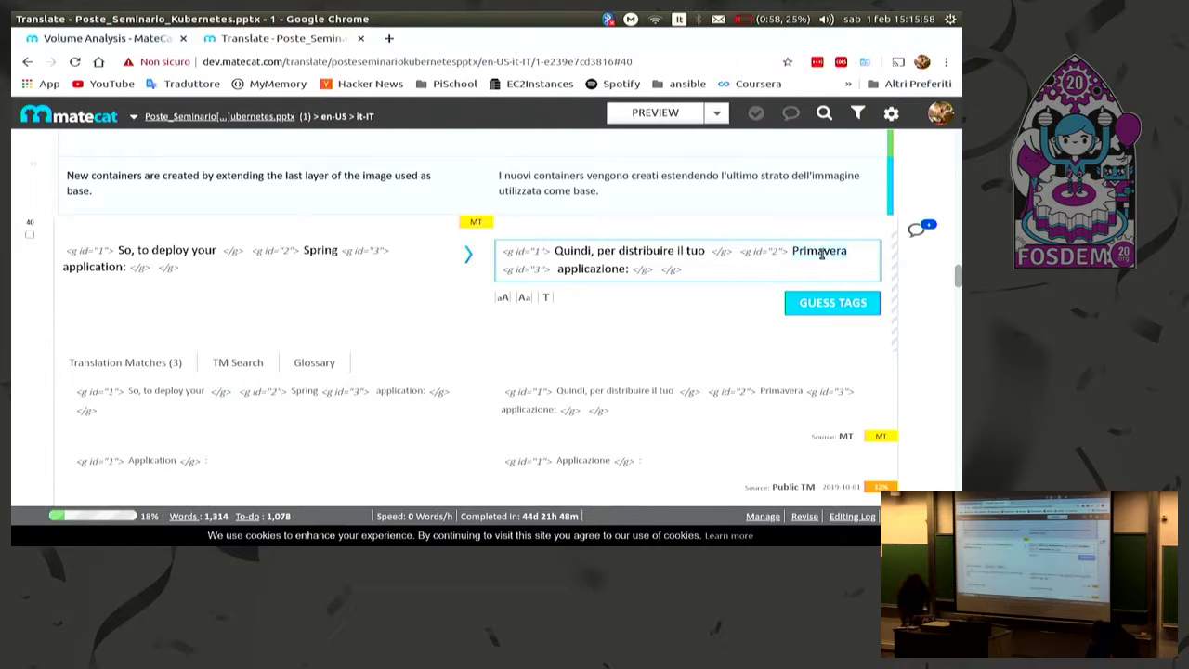
{"action": "type", "text": "Spring"}
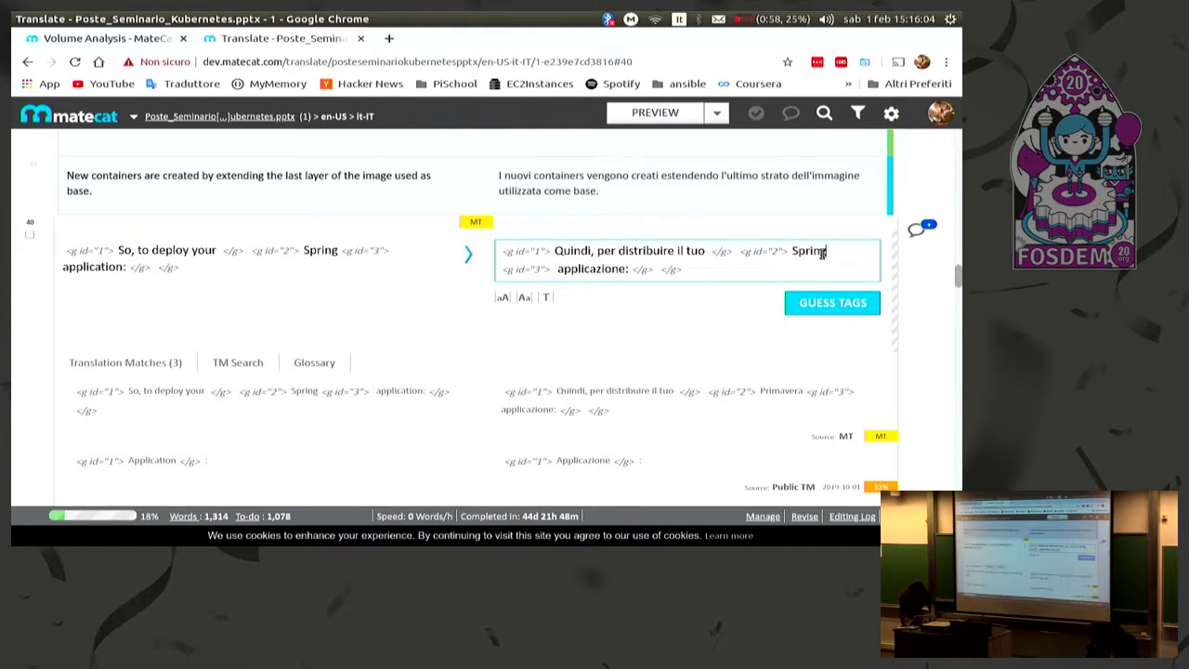
{"action": "key", "text": "BackSpace"}
{"action": "key", "text": "BackSpace"}
{"action": "type", "text": "la"}
{"action": "key", "text": "Delete"}
{"action": "key", "text": "Delete"}
{"action": "key", "text": "Delete"}
{"action": "key", "text": "Delete"}
{"action": "type", "text": "vostra"}
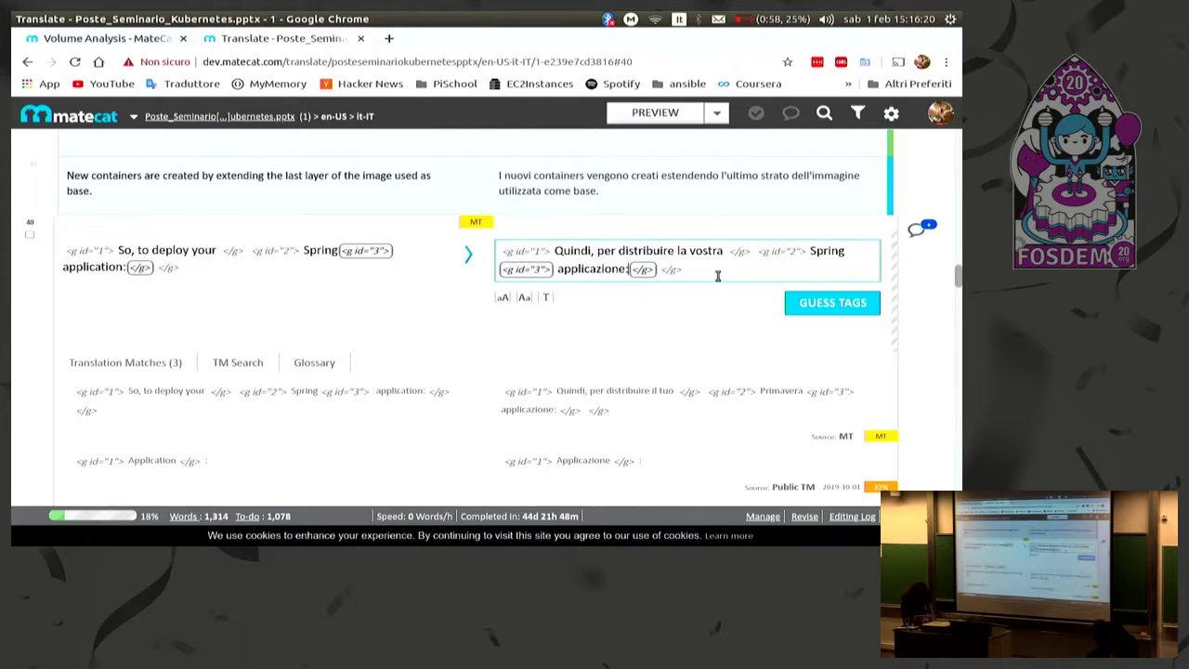
{"action": "left_click", "coordinate": [809, 302]}
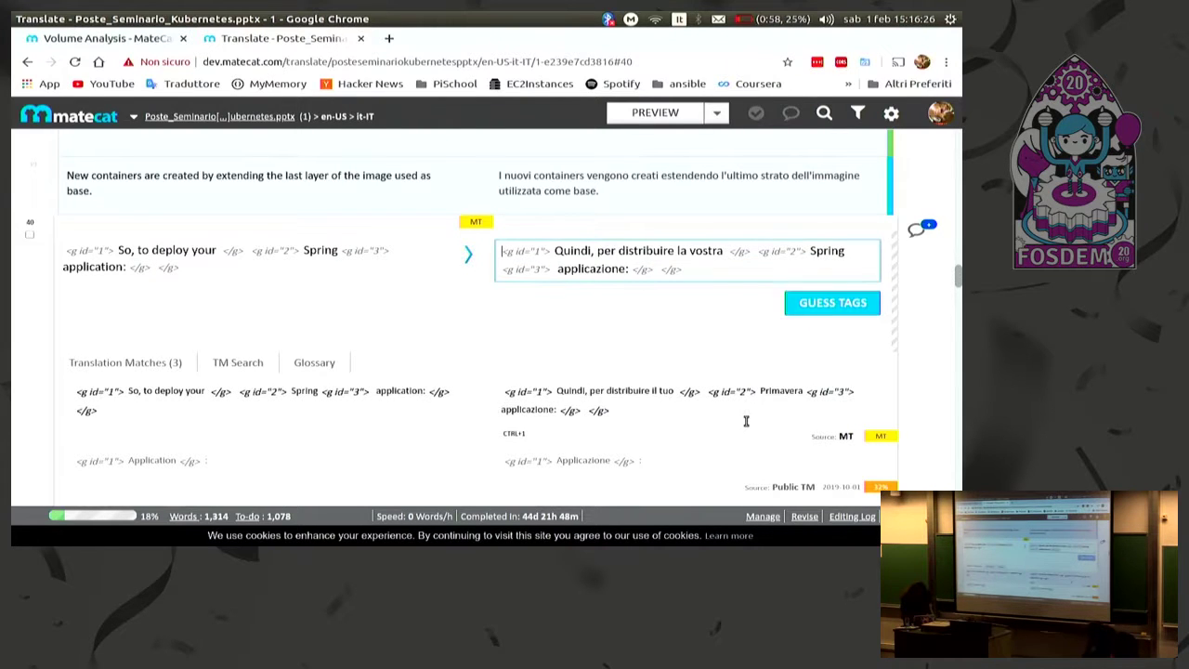
{"action": "left_click", "coordinate": [826, 304]}
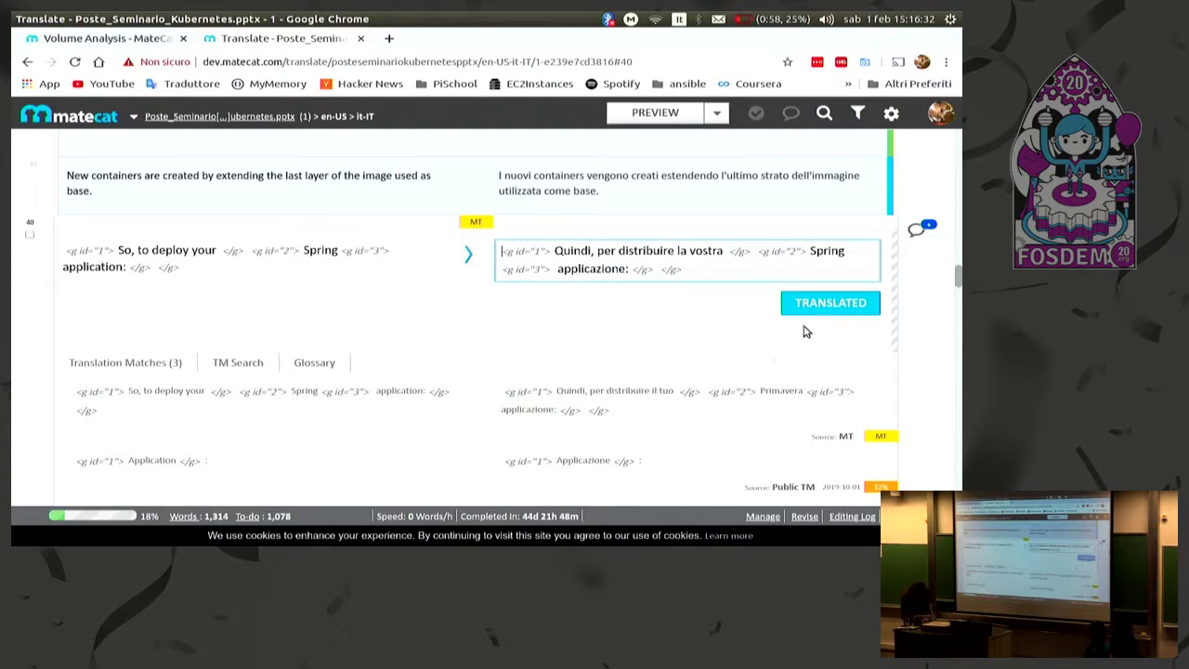
{"action": "left_click", "coordinate": [841, 303]}
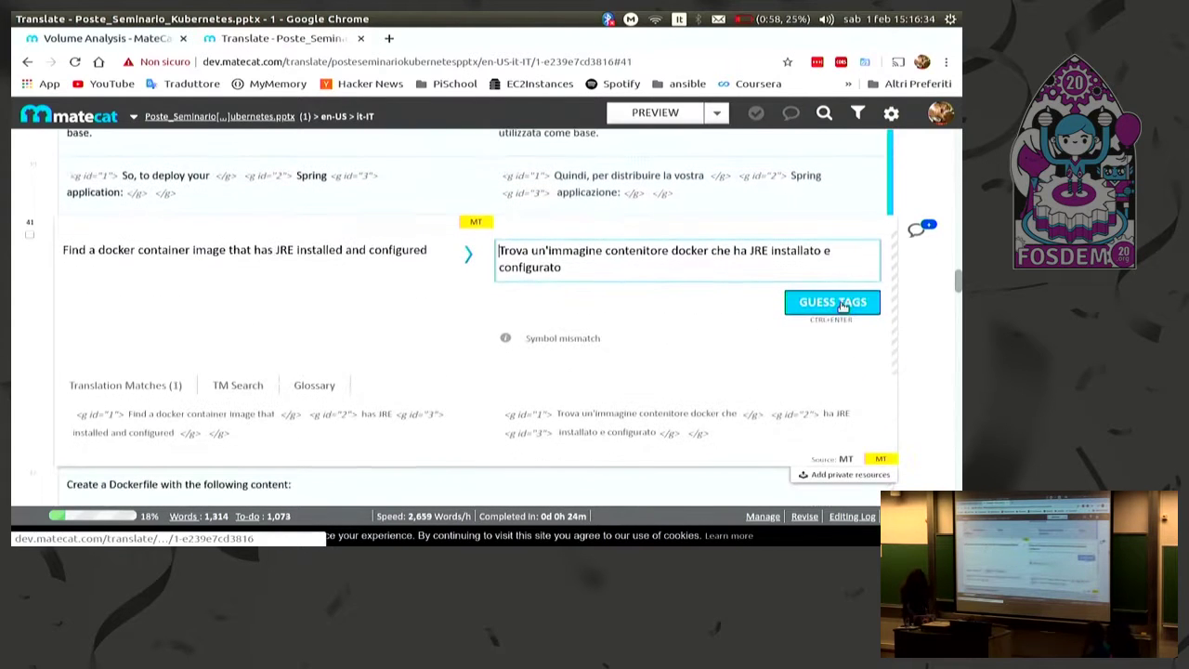
- Confirm segment 87's draft 'Ha bisogno di spazio per memorizzare tutte le immagini.' as translated
{"action": "scroll", "coordinate": [716, 353], "scroll_direction": "up", "scroll_amount": 3}
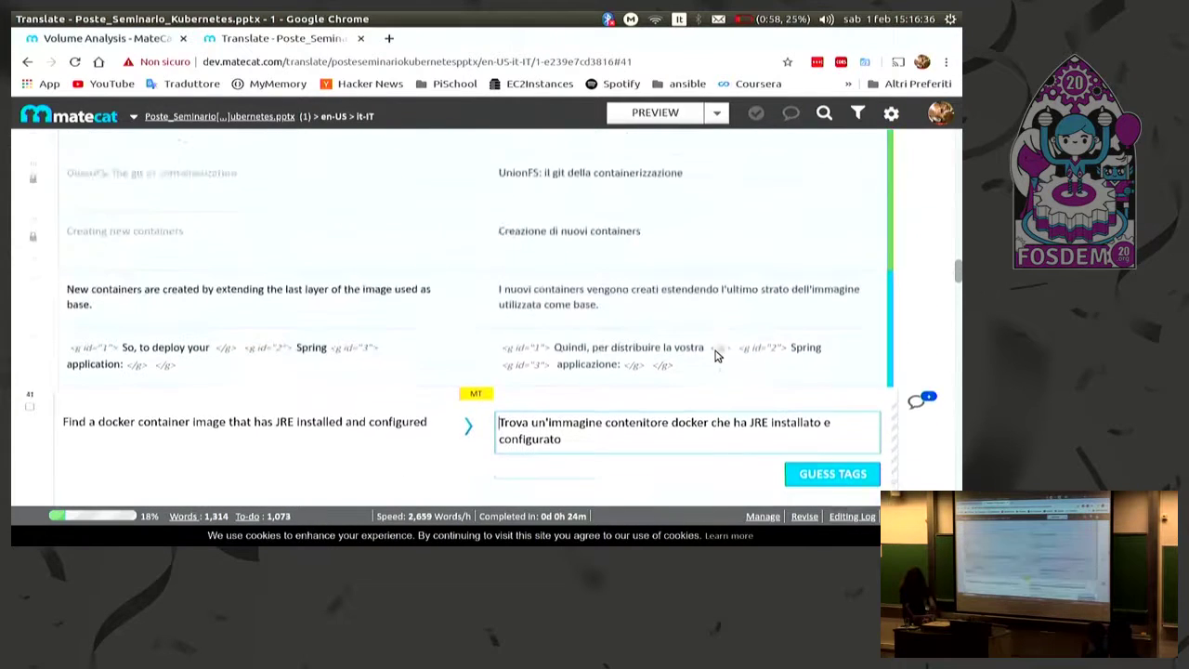
{"action": "scroll", "coordinate": [717, 353], "scroll_direction": "down", "scroll_amount": 20}
{"action": "scroll", "coordinate": [716, 351], "scroll_direction": "down", "scroll_amount": 15}
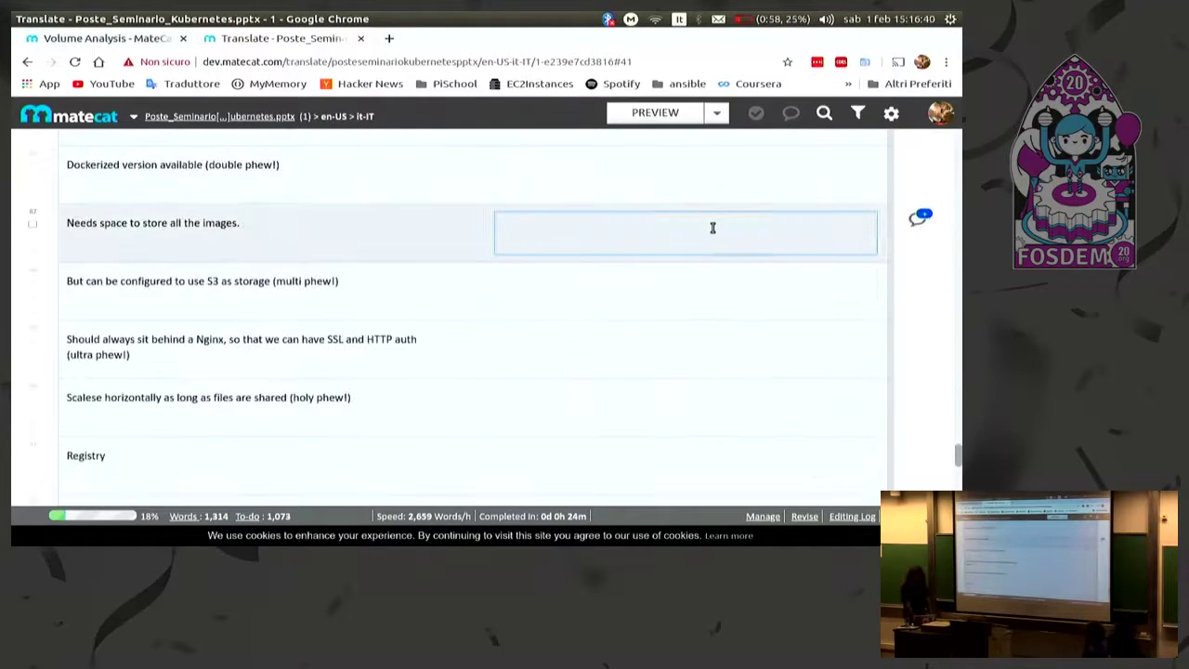
{"action": "left_click", "coordinate": [713, 228]}
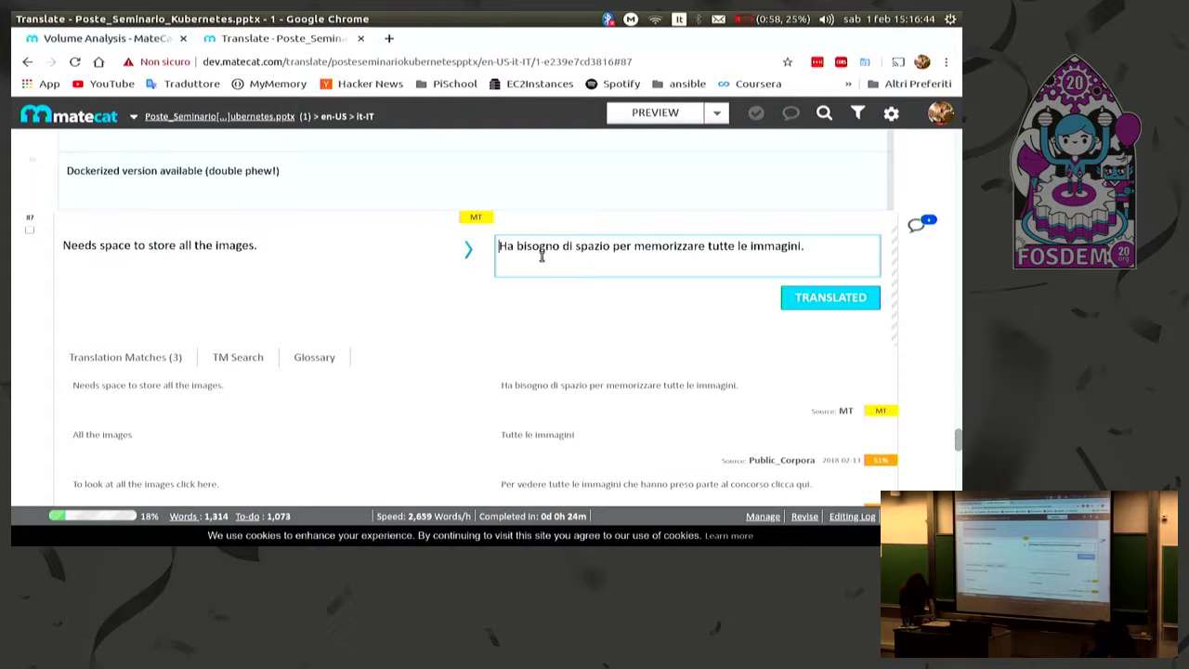
{"action": "left_click", "coordinate": [810, 297]}
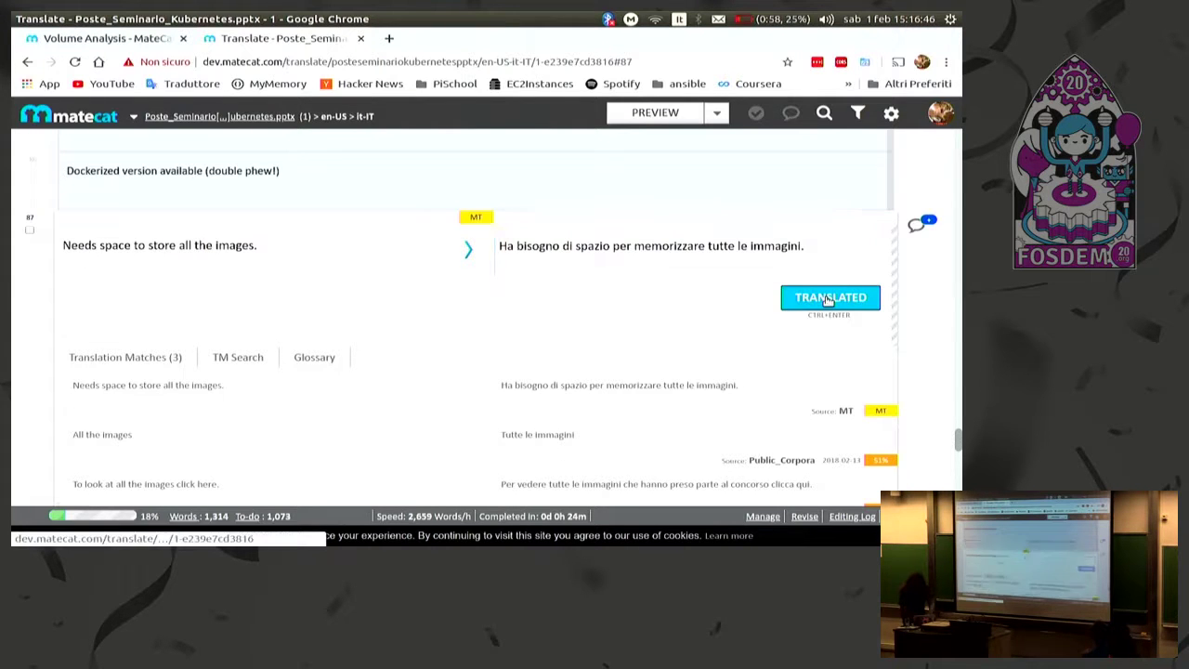
- Download the translated Poste_Seminario_Kubernetes.pptx via Preview, save it, and open it in Impress
{"action": "left_click", "coordinate": [680, 116]}
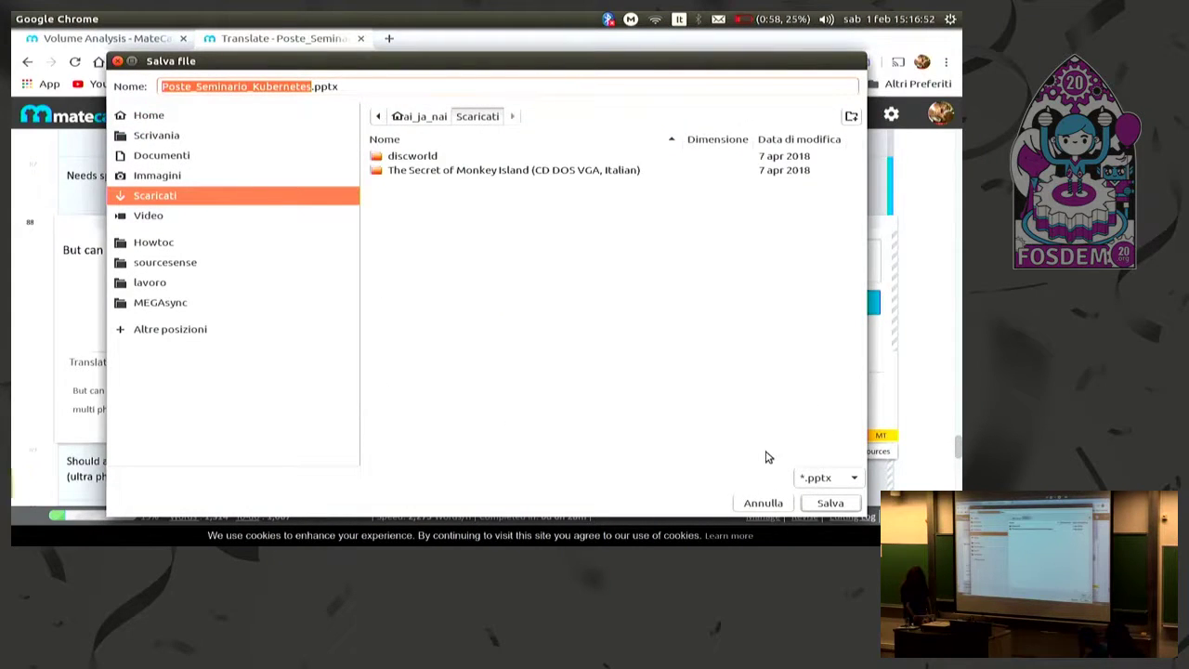
{"action": "left_click", "coordinate": [813, 504]}
{"action": "left_click", "coordinate": [119, 535]}
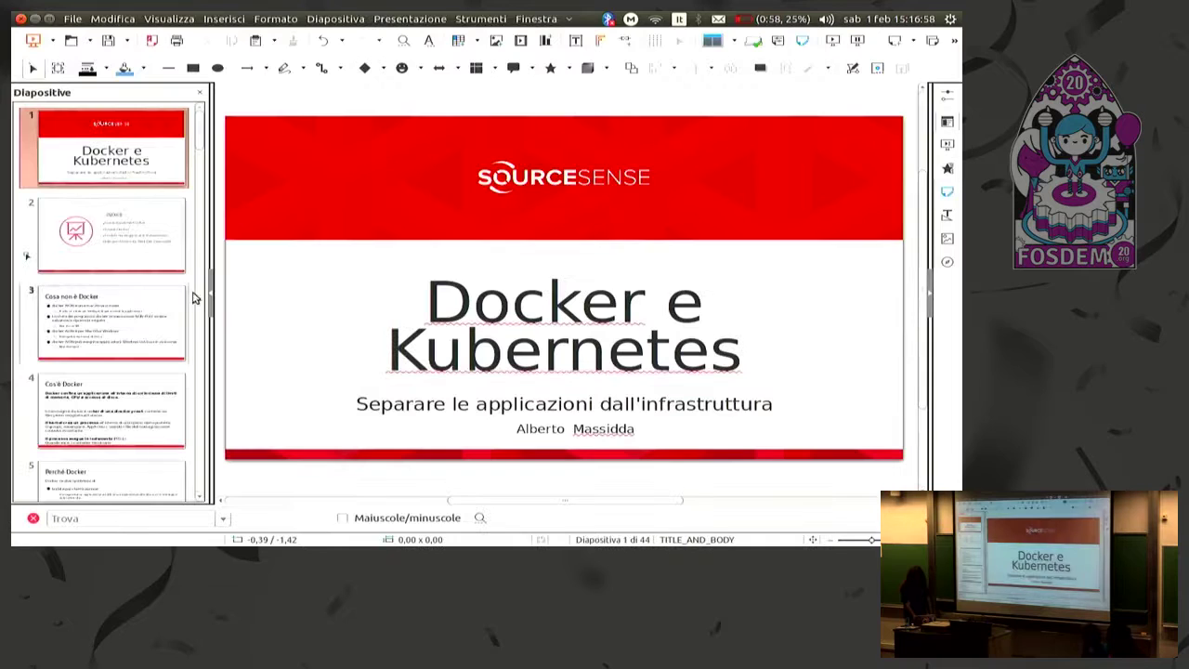
- Browse the Italian slides 2, 3, 4, 2 and 1 of the deck, then switch back to Chrome
{"action": "left_click", "coordinate": [154, 245]}
{"action": "left_click", "coordinate": [144, 362]}
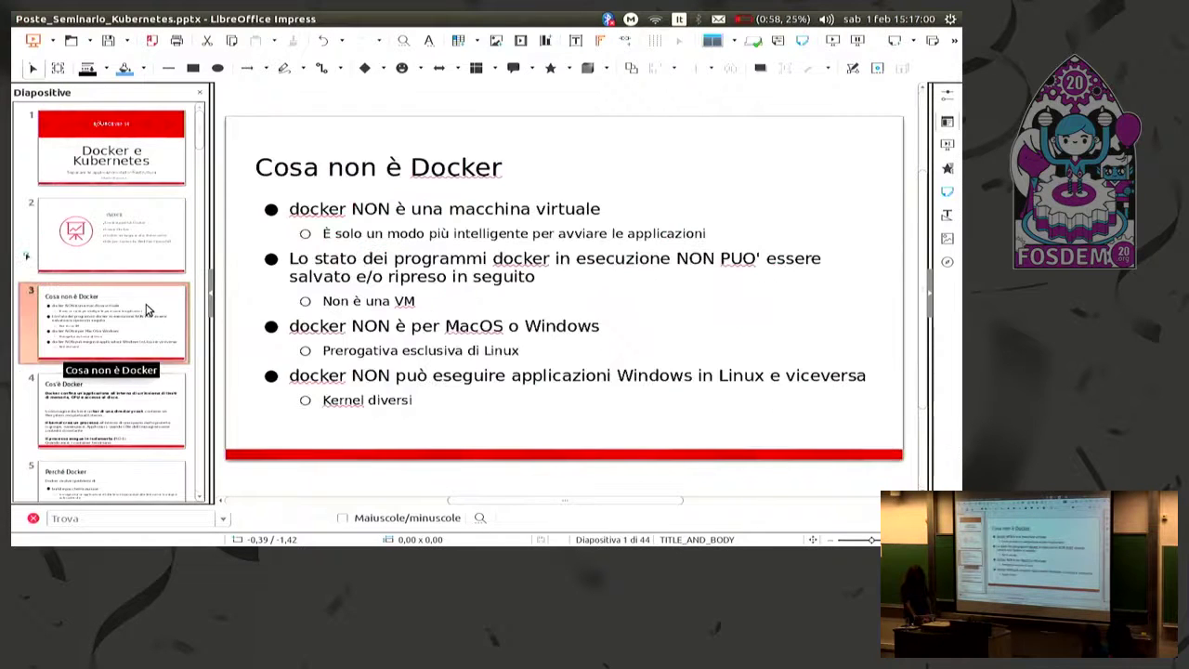
{"action": "left_click", "coordinate": [134, 398]}
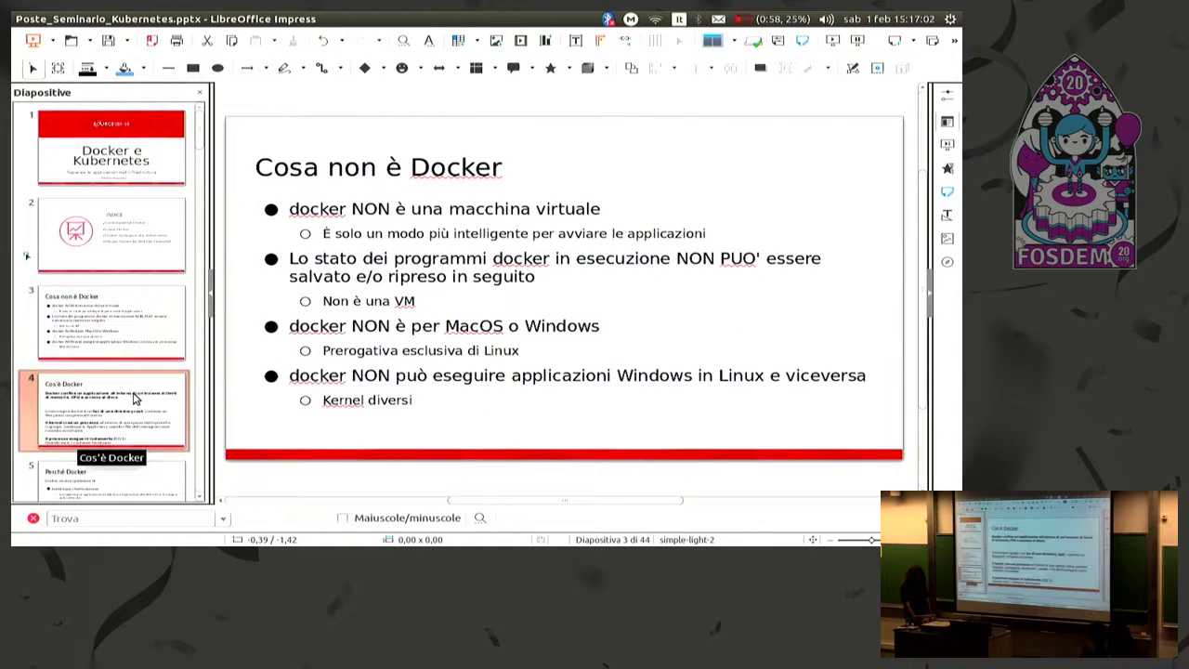
{"action": "left_click", "coordinate": [158, 233]}
{"action": "left_click", "coordinate": [150, 173]}
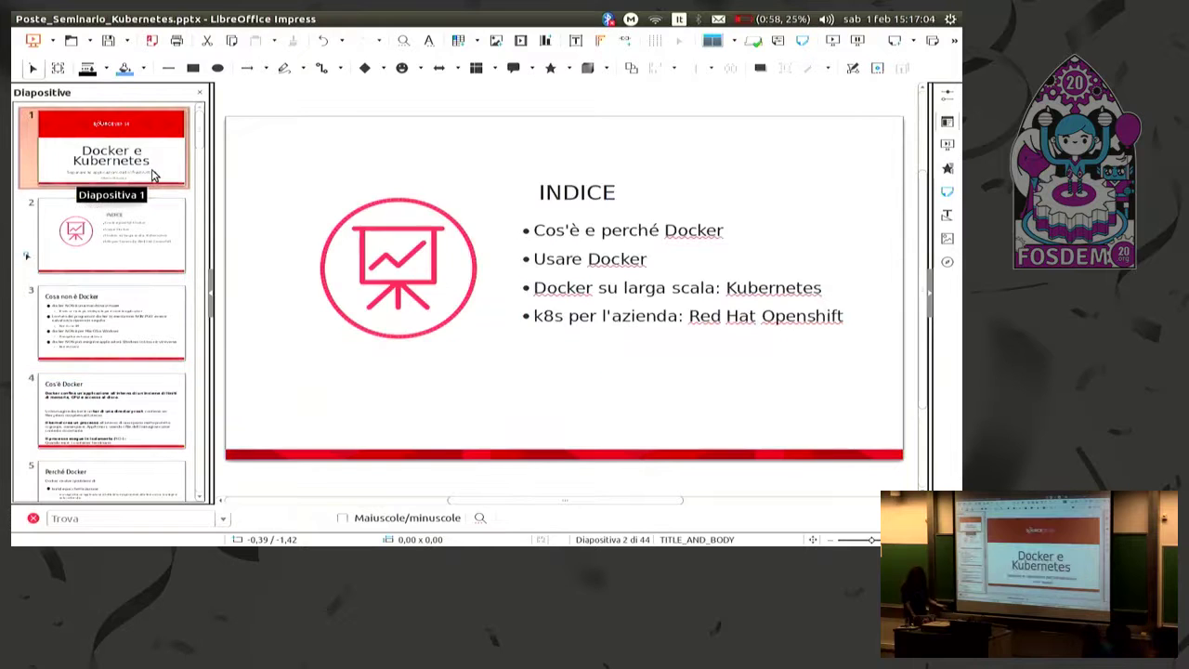
{"action": "key", "text": "alt+Tab"}
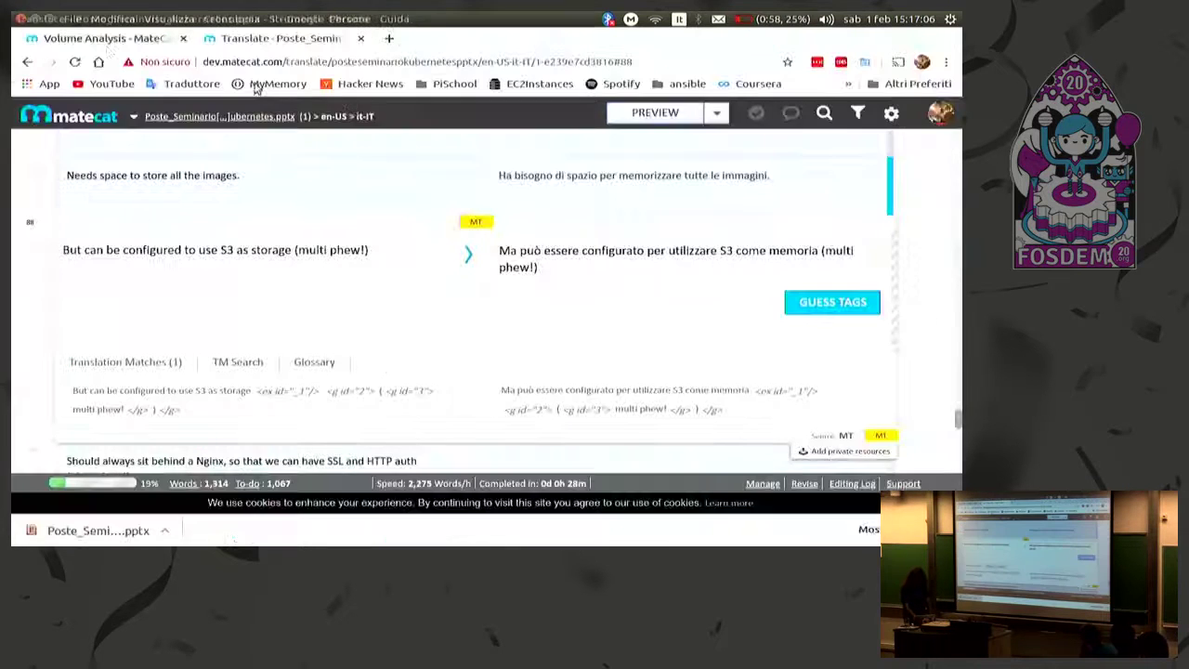
- Close the MateCat translation editor tab and show the overview of all open windows
{"action": "left_click", "coordinate": [361, 38]}
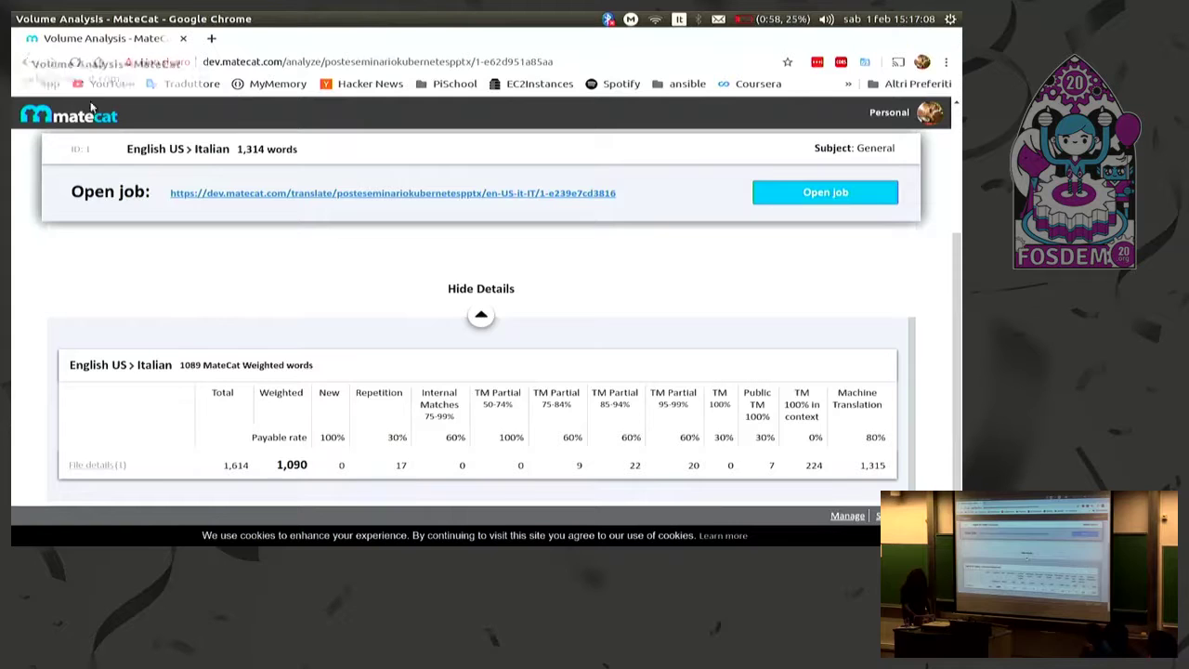
{"action": "key", "text": "super+w"}
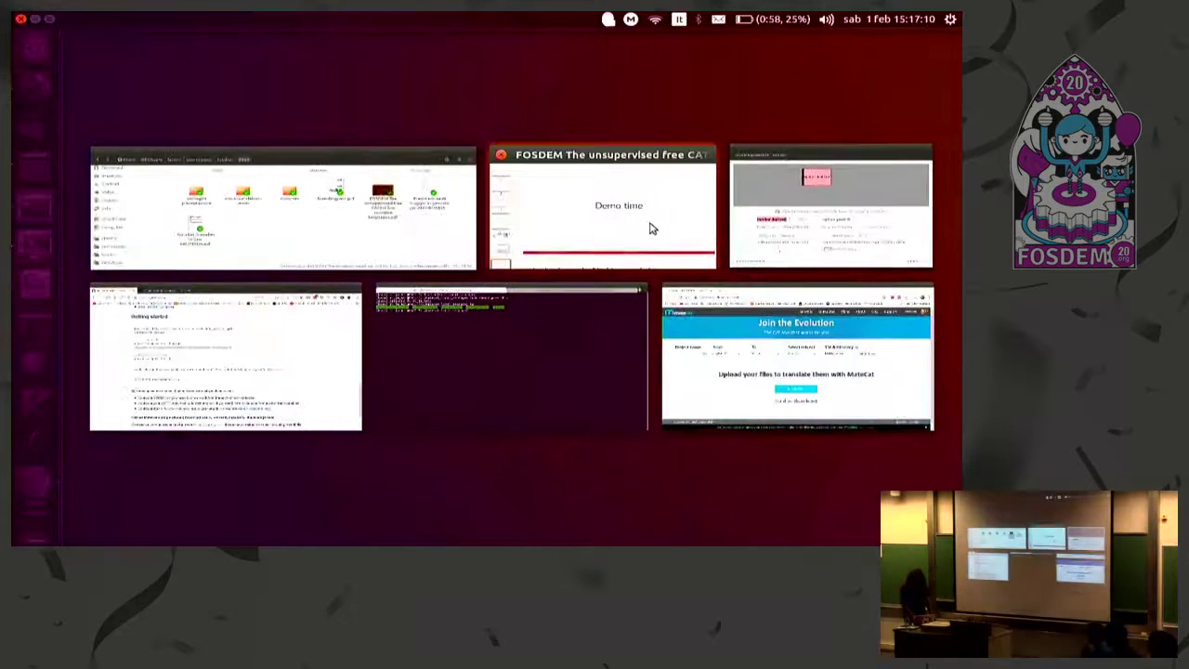
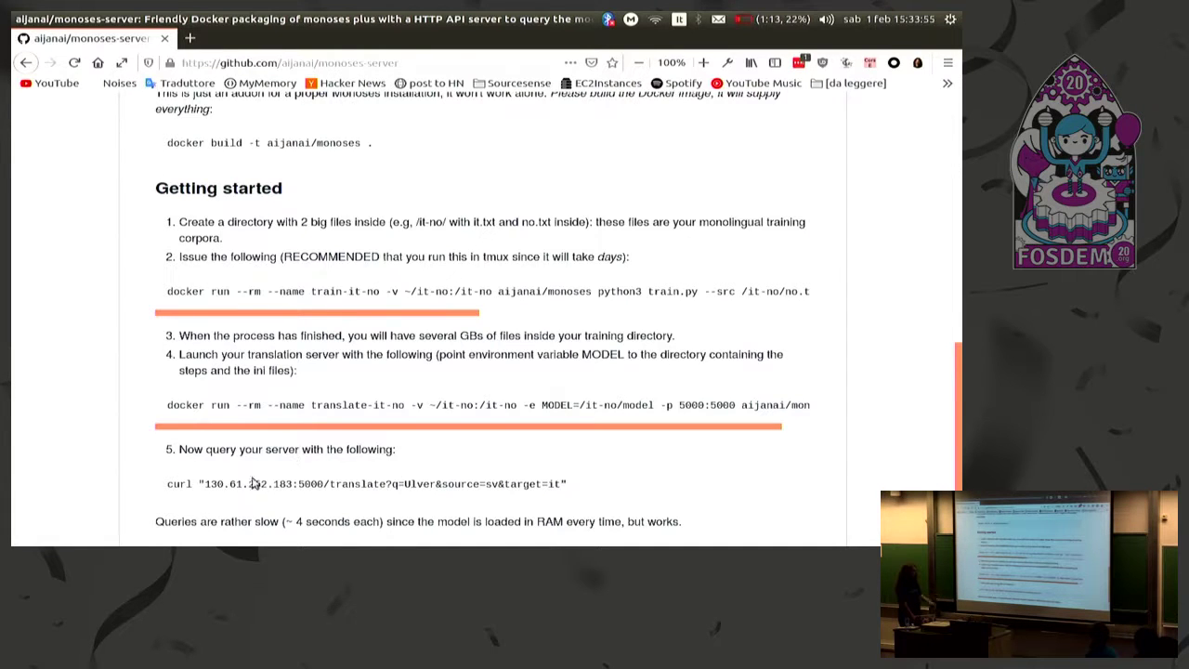
- Select the full translate query URL in the README's curl example, from the IP address to target=it
{"action": "scroll", "coordinate": [252, 500], "scroll_direction": "down", "scroll_amount": 2}
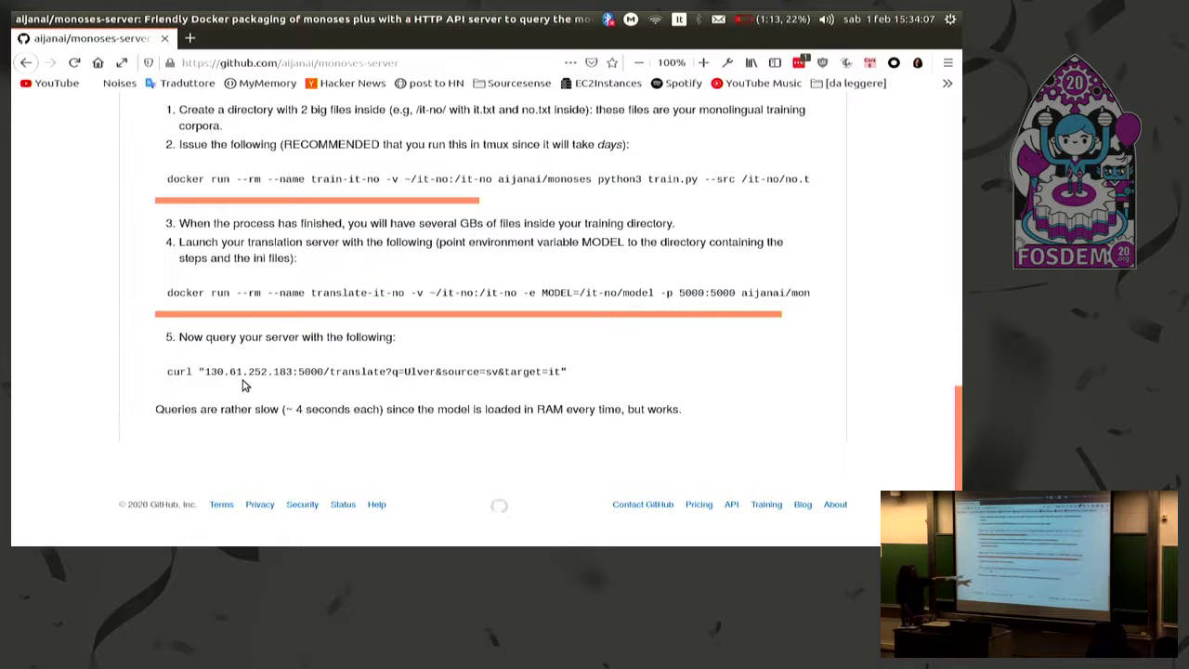
{"action": "double_click", "coordinate": [347, 373]}
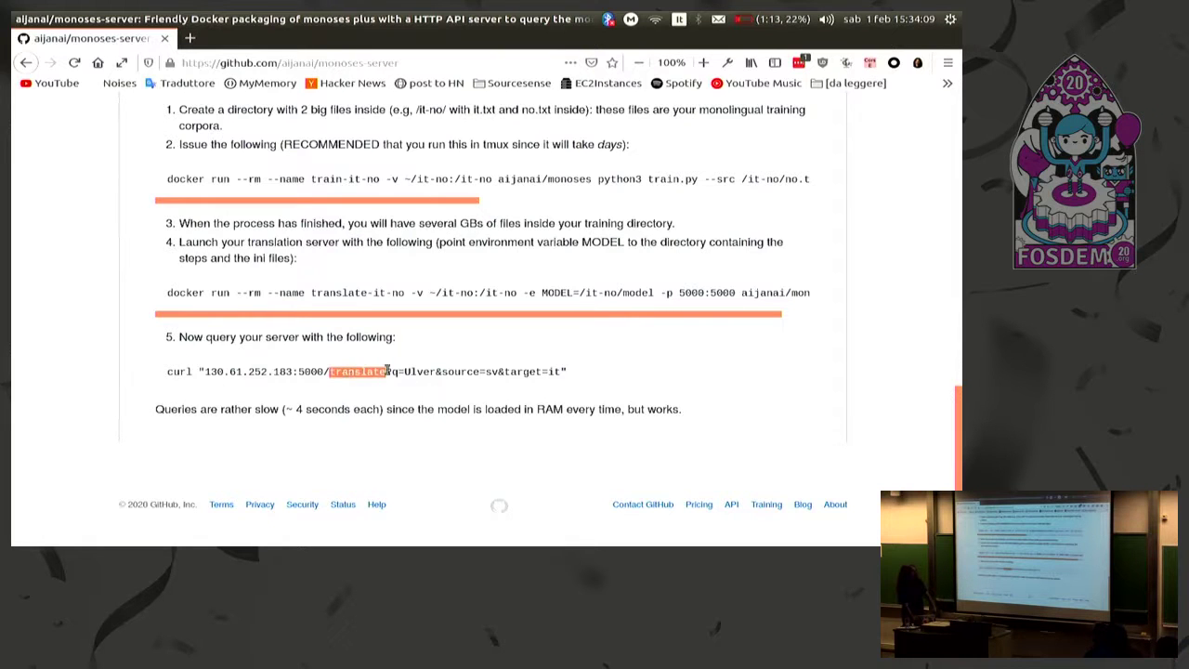
{"action": "left_click_drag", "start_coordinate": [405, 372], "coordinate": [430, 373]}
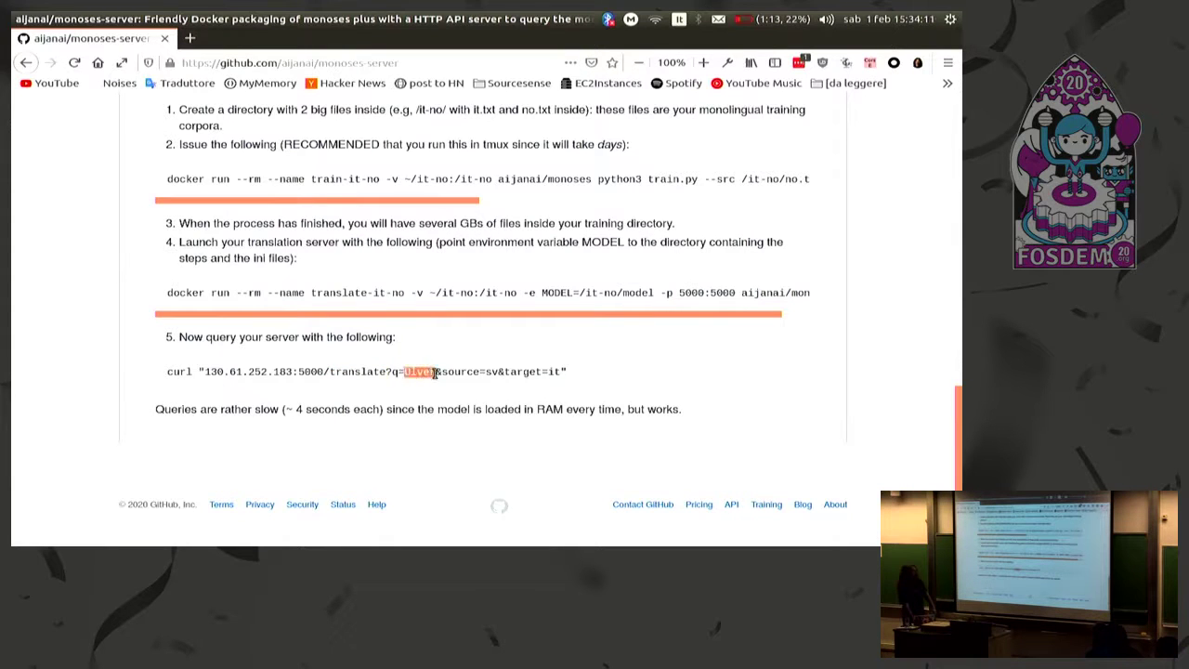
{"action": "left_click", "coordinate": [494, 372]}
{"action": "left_click_drag", "start_coordinate": [491, 372], "coordinate": [499, 372]}
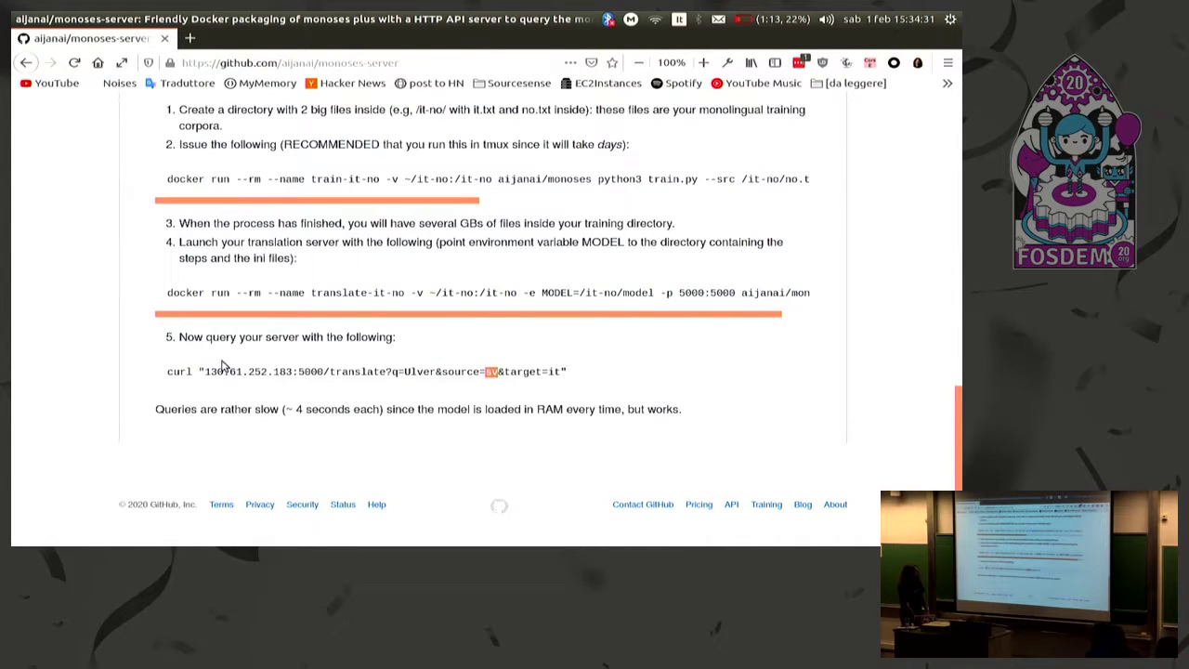
{"action": "left_click_drag", "start_coordinate": [203, 370], "coordinate": [561, 383]}
{"action": "key", "text": "ctrl+c"}
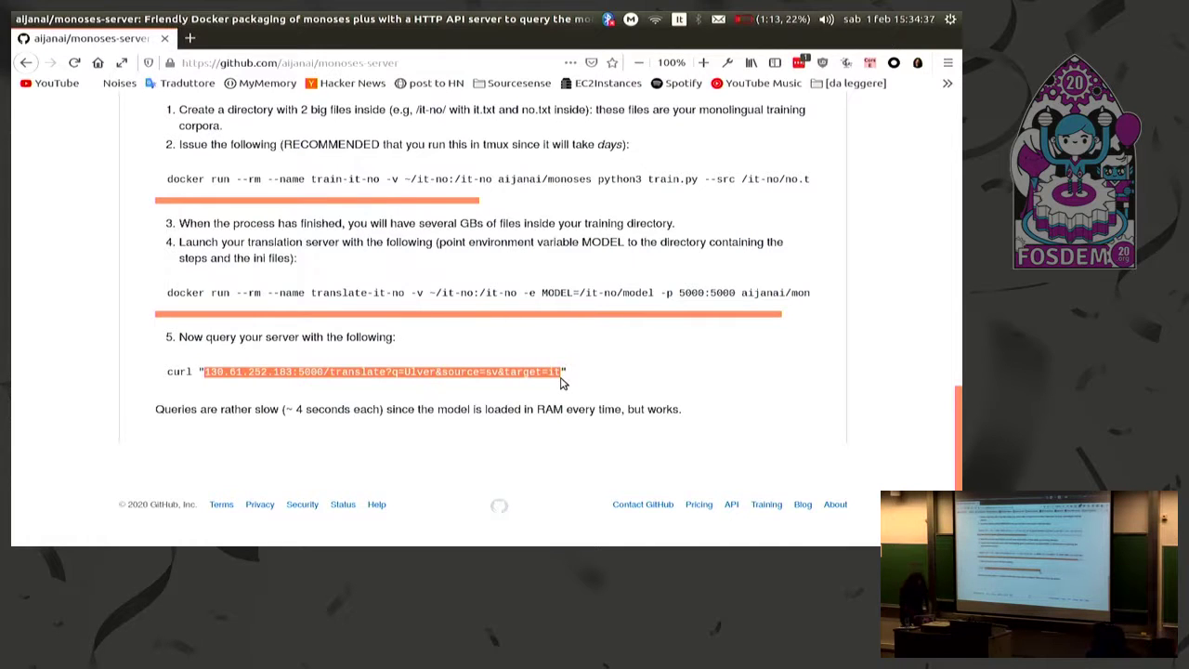
- Load the copied query URL in a new tab to get the translation 'I lupi'
{"action": "key", "text": "ctrl+t"}
{"action": "key", "text": "ctrl+v"}
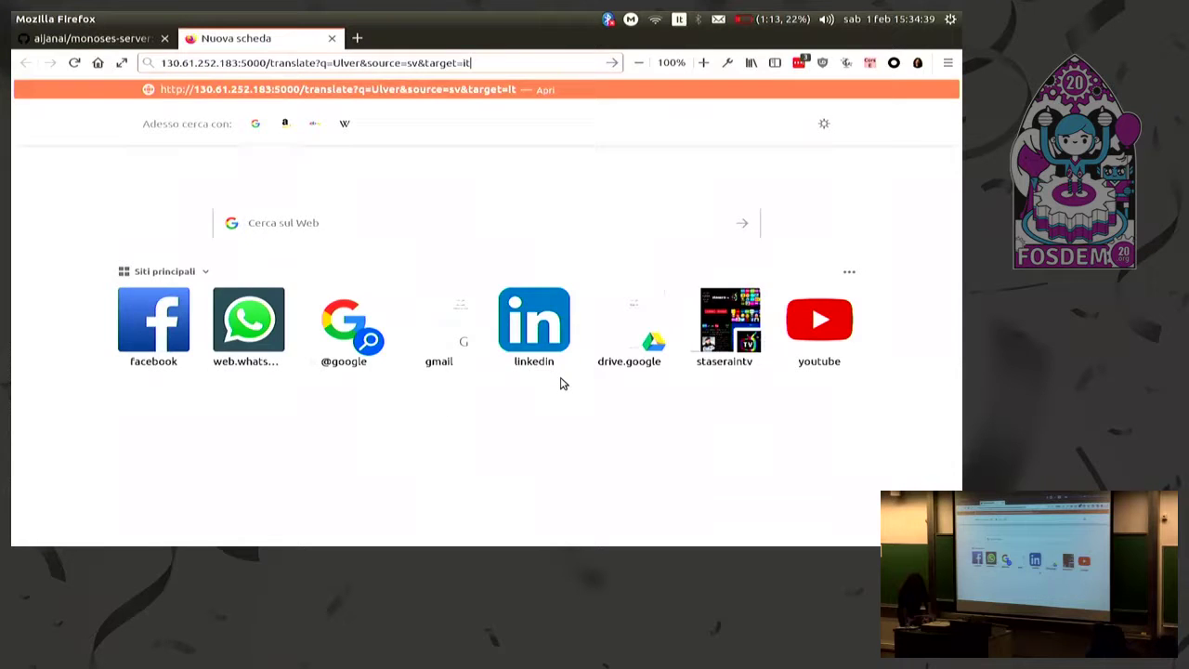
{"action": "key", "text": "Return"}
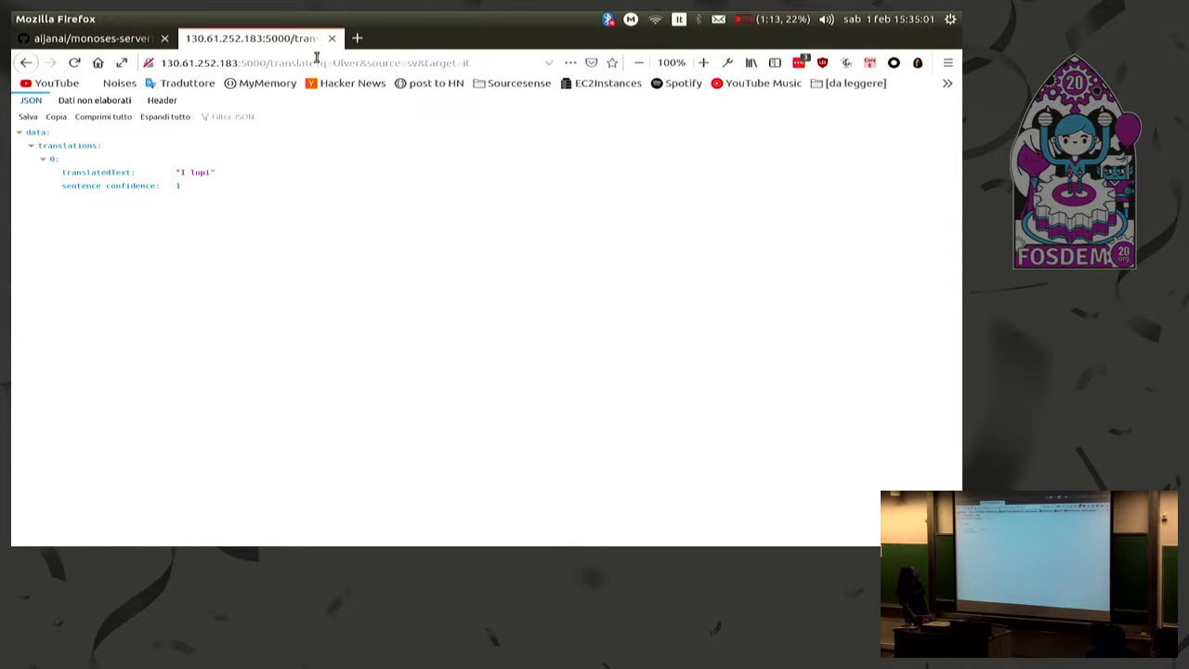
- Close the JSON result tab and switch to the Demo time slide
{"action": "left_click_drag", "start_coordinate": [267, 62], "coordinate": [137, 59]}
{"action": "key", "text": "ctrl+c"}
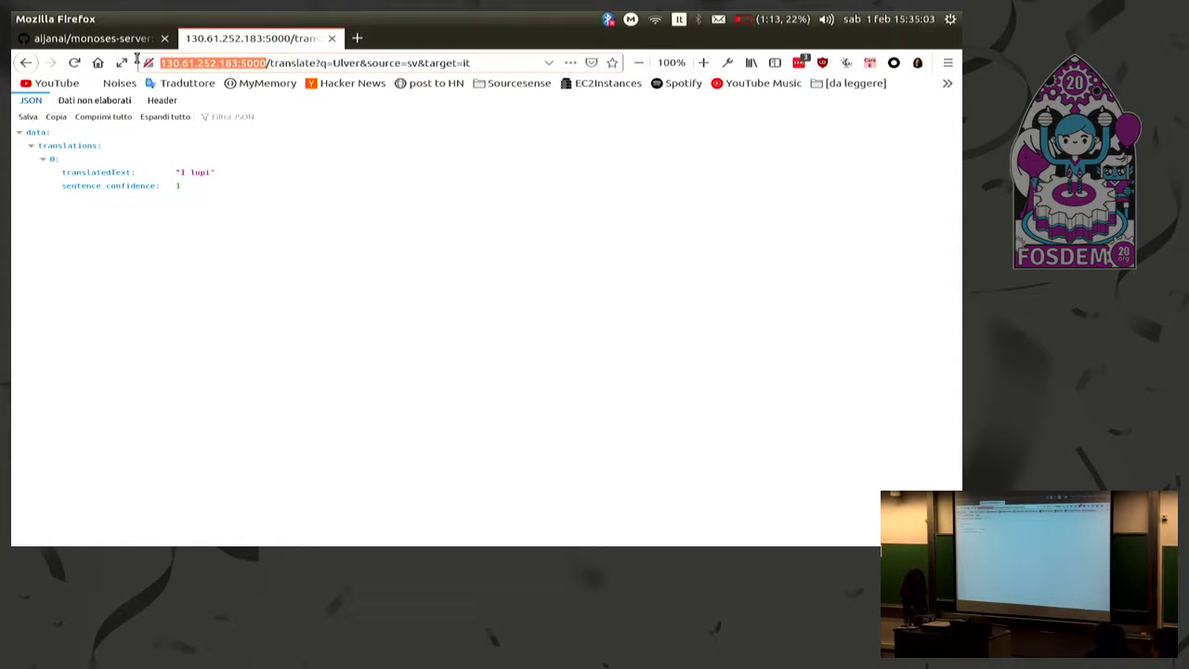
{"action": "left_click", "coordinate": [332, 40]}
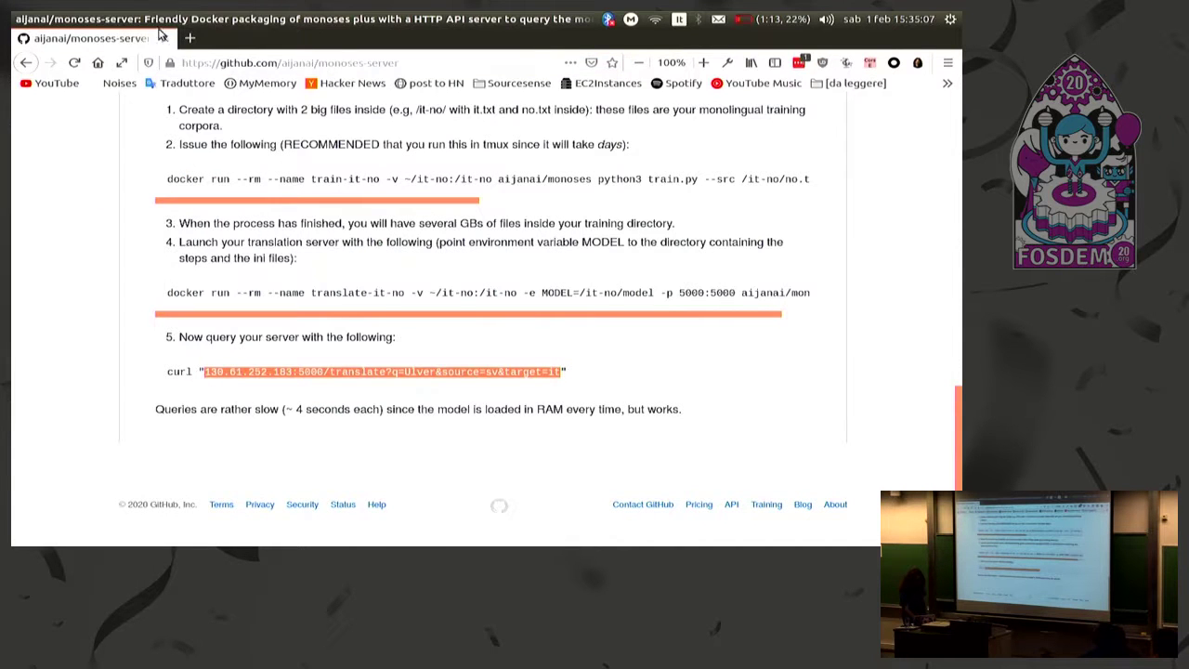
{"action": "key", "text": "alt+Tab"}
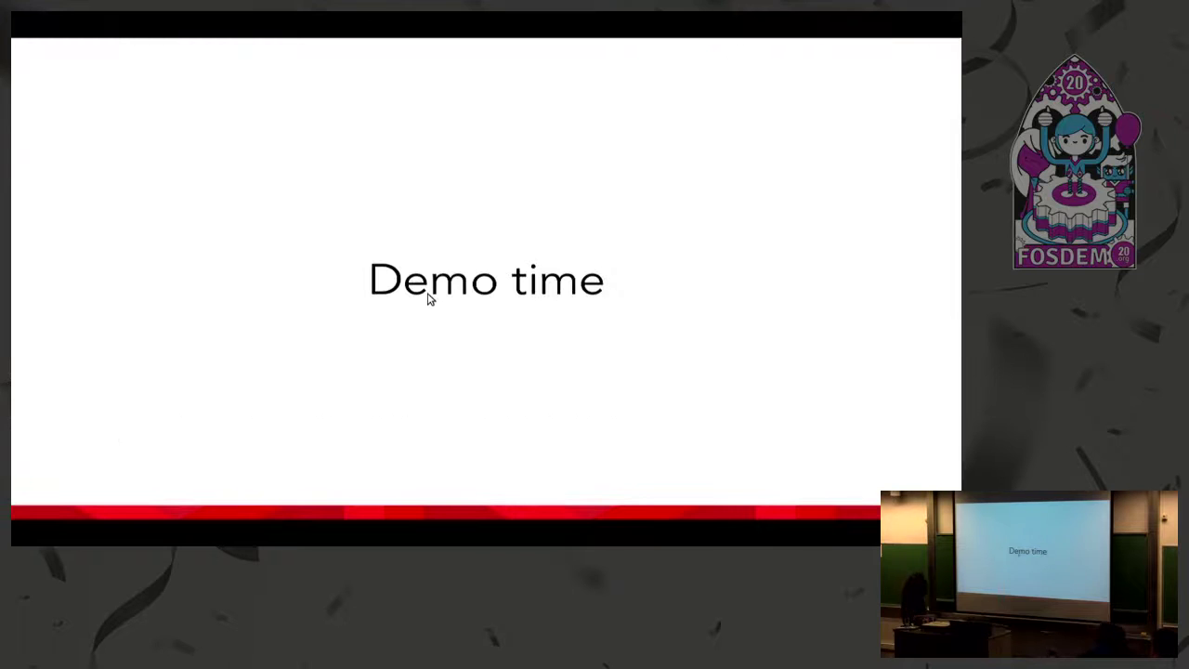
- Switch to the Chrome window showing MateCat's new project upload page
{"action": "key", "text": "super"}
{"action": "left_click", "coordinate": [799, 422]}
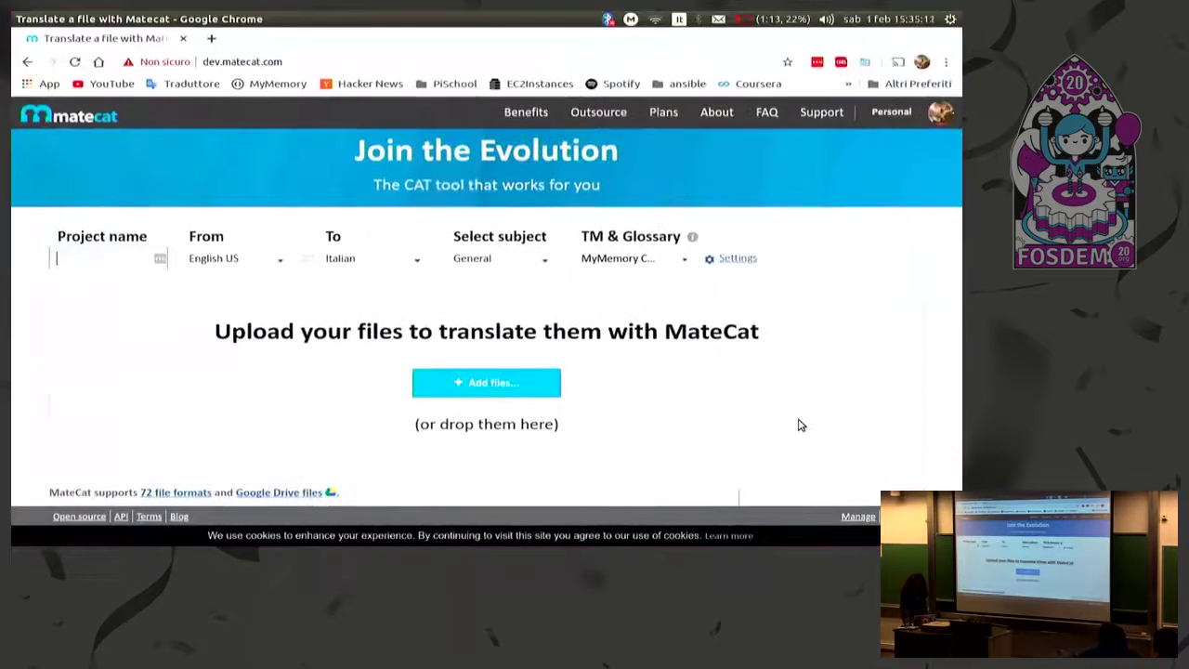
- Set the source language to Swedish, making the pair Swedish to Italian, and open the settings
{"action": "left_click", "coordinate": [281, 261]}
{"action": "type", "text": "no"}
{"action": "key", "text": "BackSpace"}
{"action": "key", "text": "BackSpace"}
{"action": "type", "text": "swe"}
{"action": "left_click", "coordinate": [232, 329]}
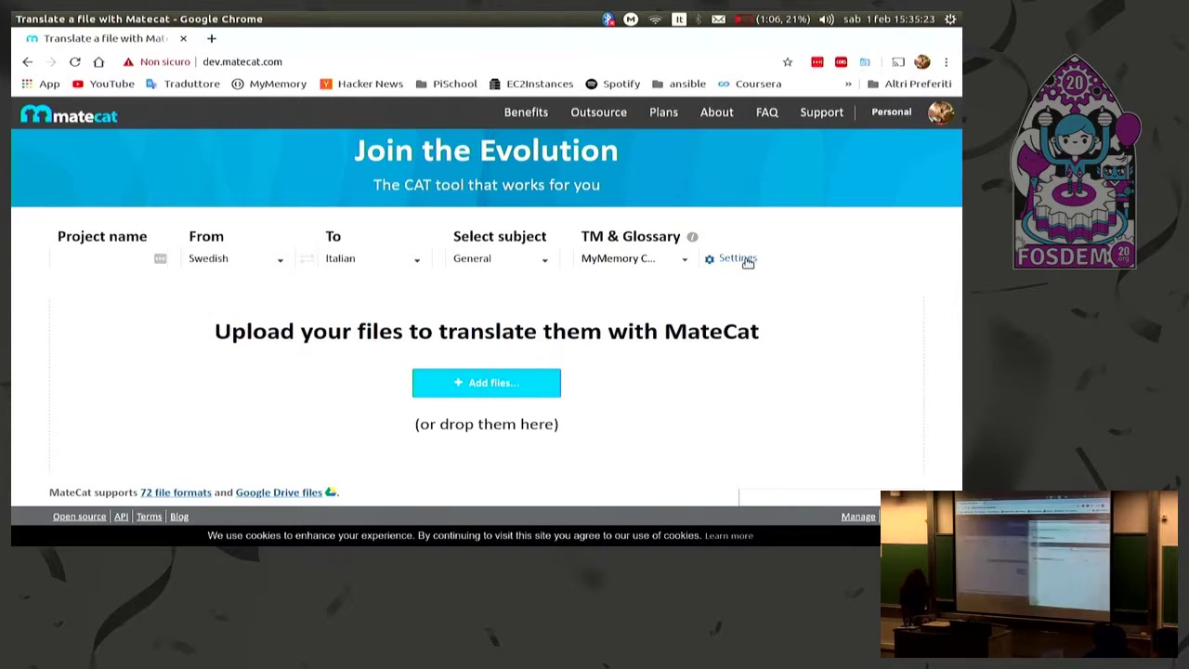
{"action": "left_click", "coordinate": [737, 259]}
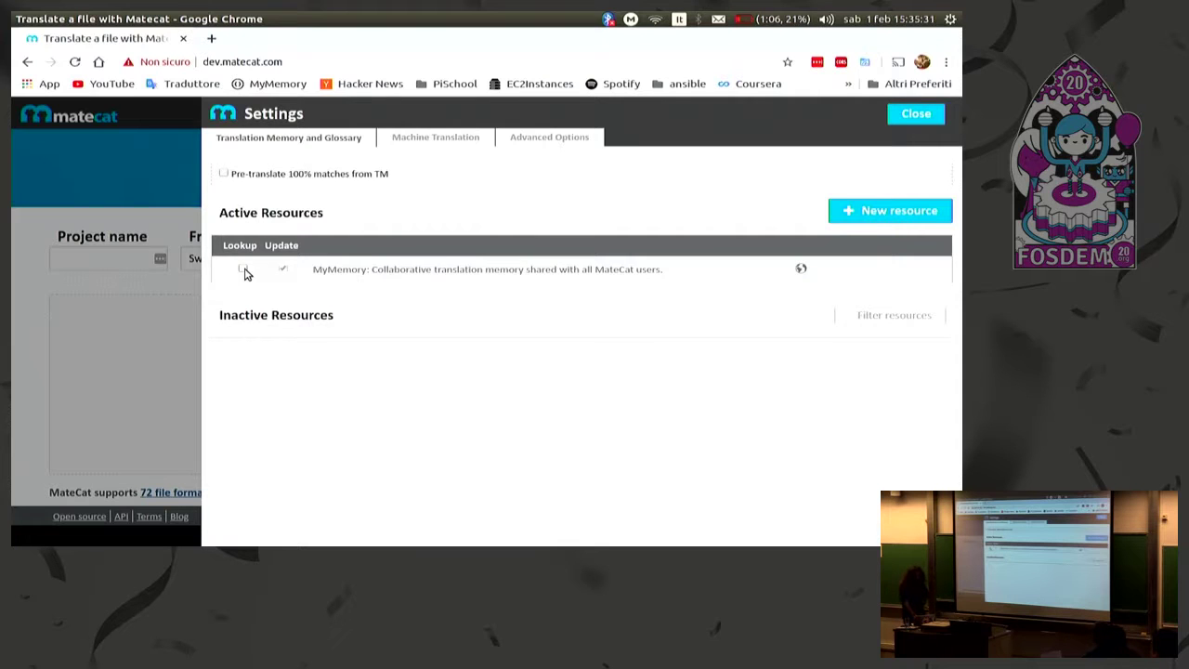
- Start adding a new machine translation engine with Moses as the provider
{"action": "left_click", "coordinate": [460, 145]}
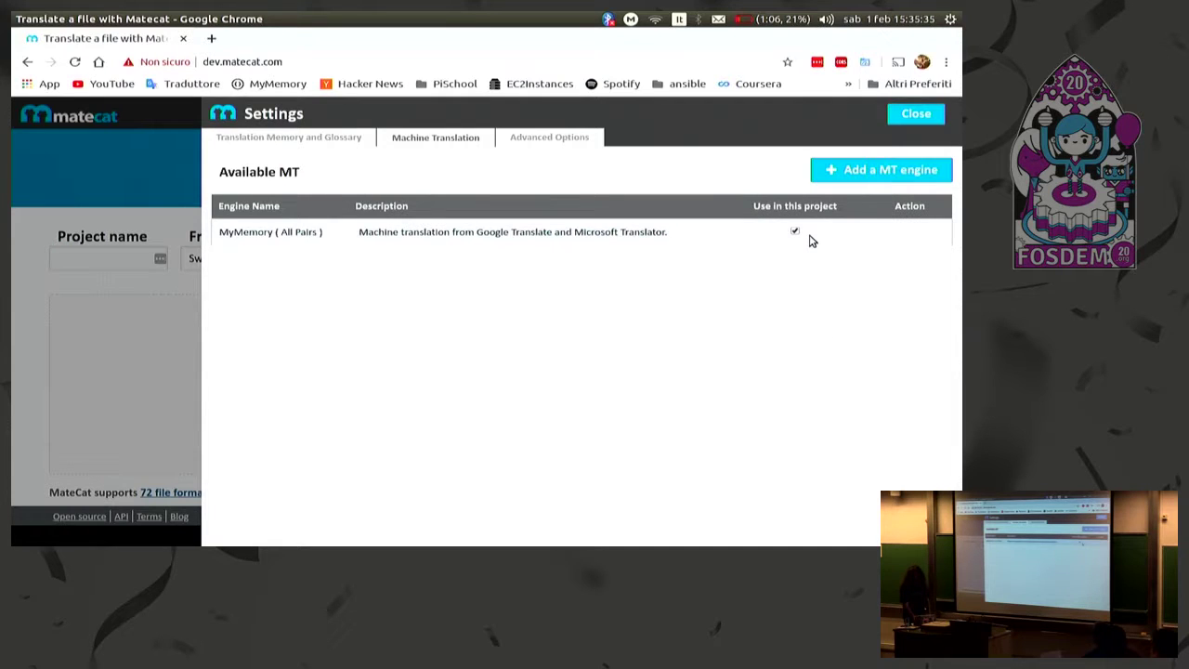
{"action": "left_click", "coordinate": [868, 171]}
{"action": "left_click", "coordinate": [535, 222]}
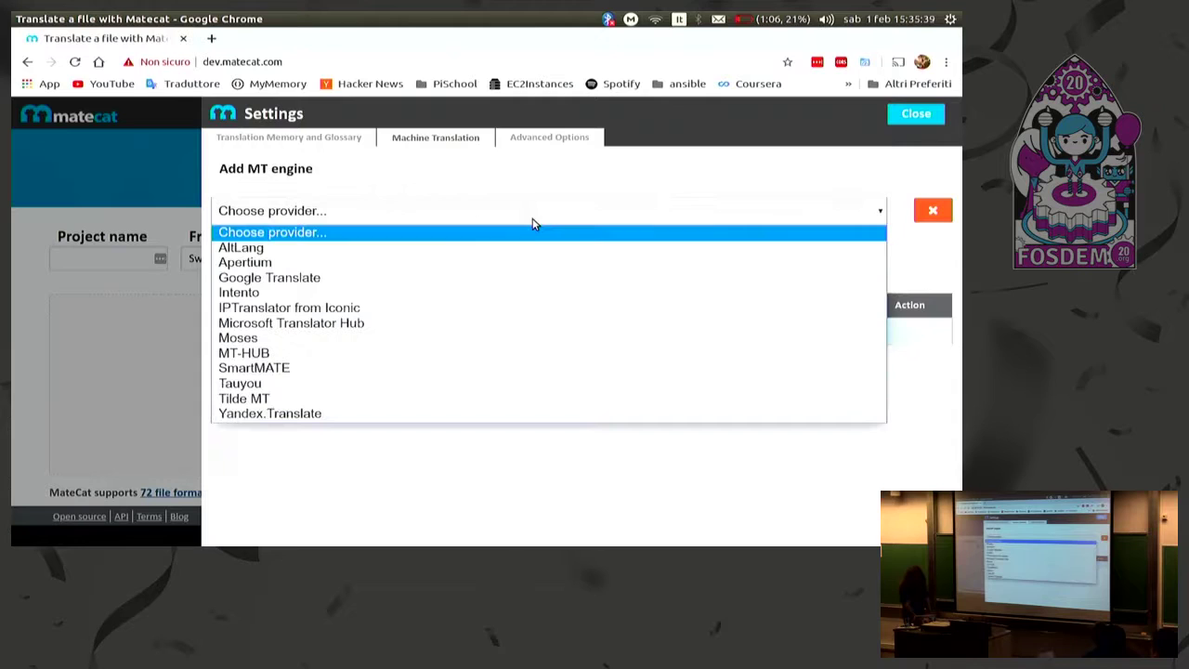
{"action": "left_click", "coordinate": [506, 340]}
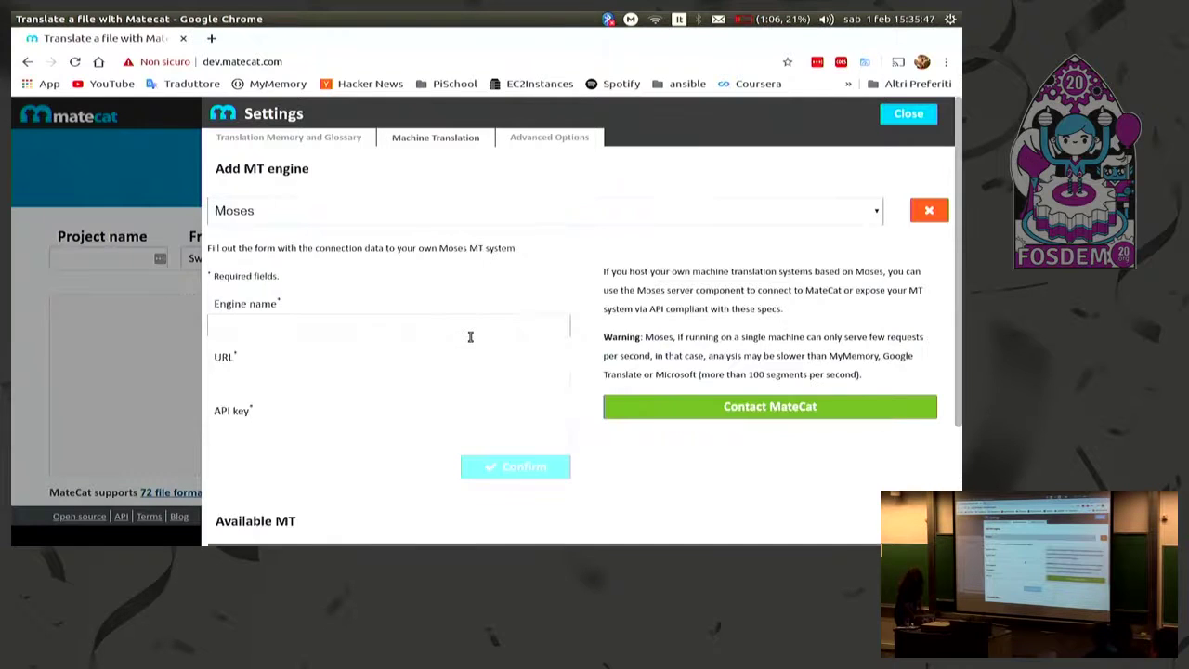
{"action": "left_click", "coordinate": [470, 334]}
{"action": "key", "text": "ctrl+v"}
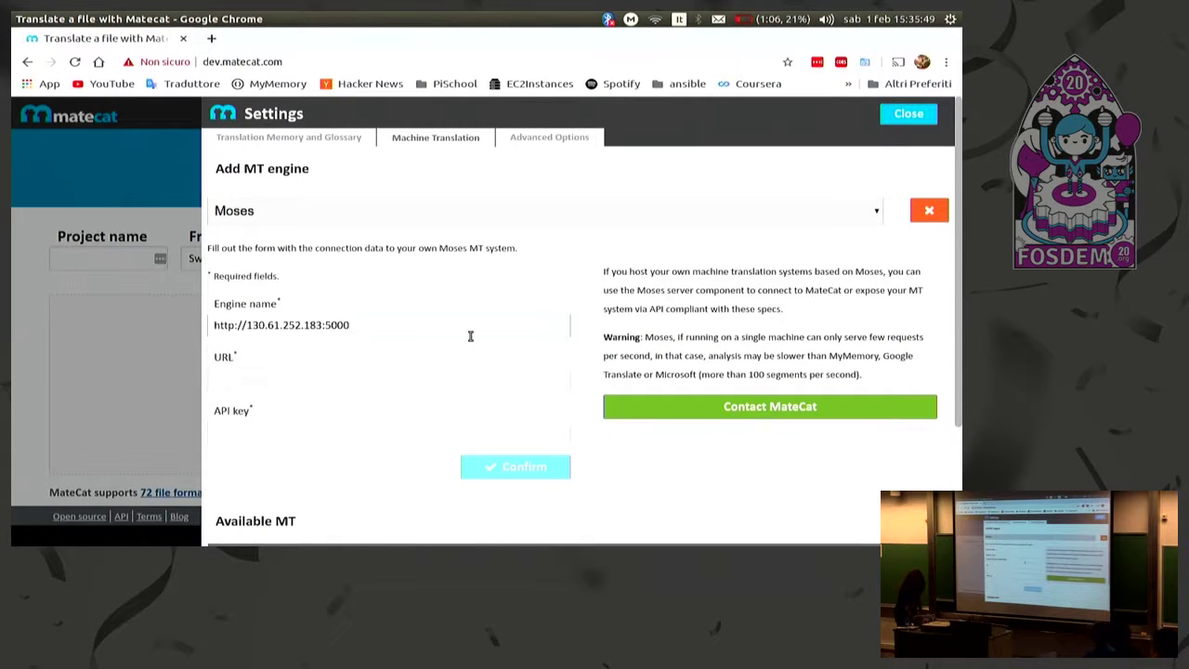
{"action": "triple_click", "coordinate": [469, 333]}
{"action": "key", "text": "ctrl+c"}
{"action": "key", "text": "BackSpace"}
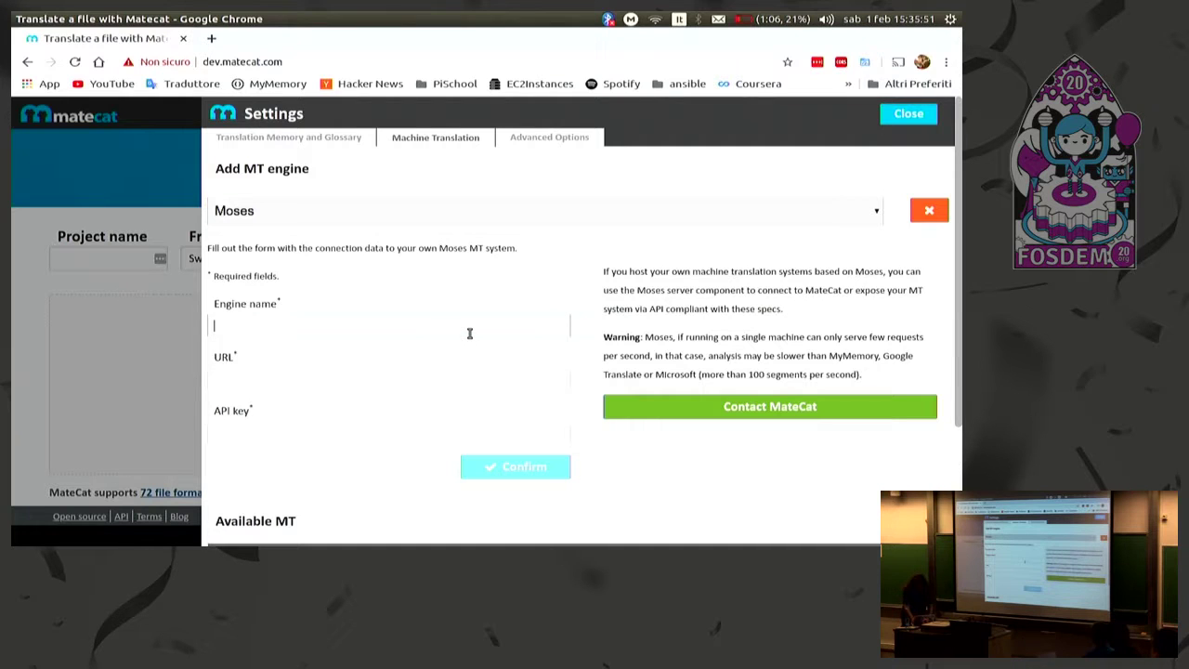
{"action": "type", "text": "mono"}
{"action": "key", "text": "Down"}
{"action": "key", "text": "Return"}
{"action": "left_click", "coordinate": [408, 388]}
{"action": "key", "text": "ctrl+v"}
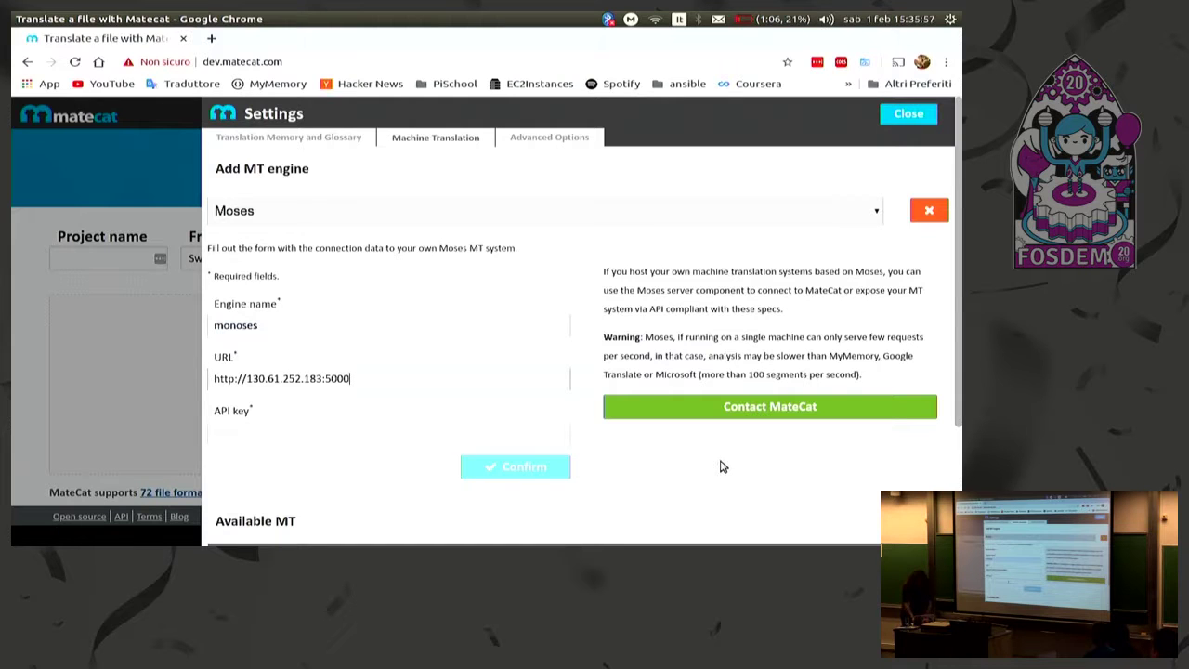
- Enter a placeholder API key, confirm the new engine, and close the settings
{"action": "left_click", "coordinate": [540, 430]}
{"action": "type", "text": "asasda"}
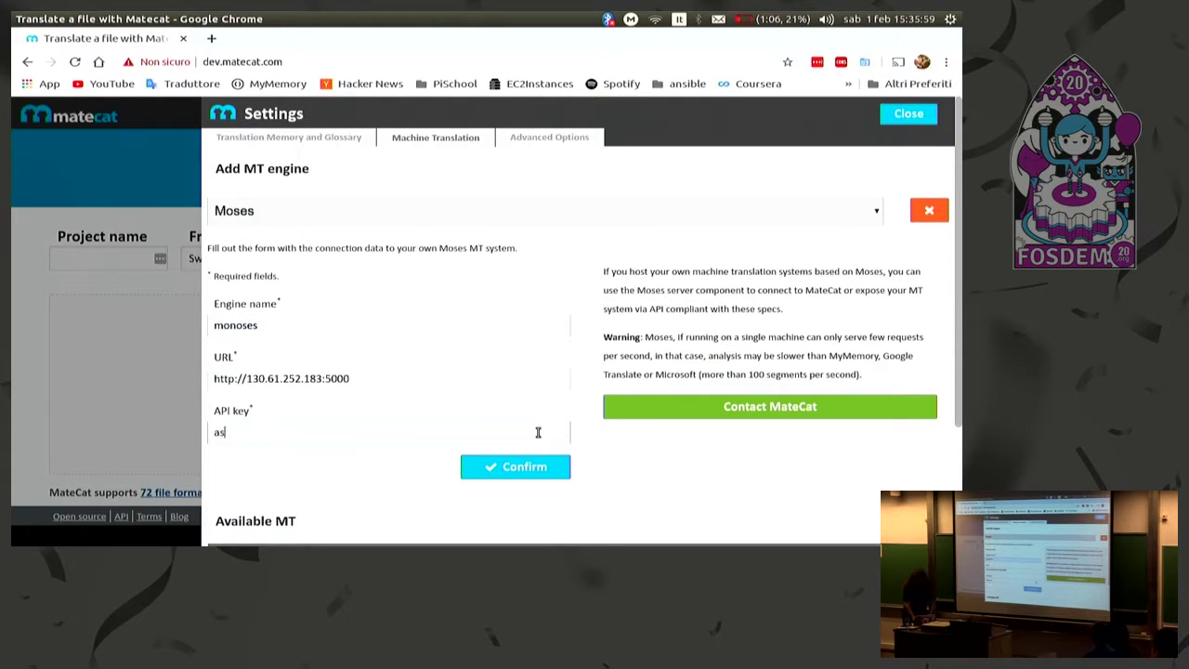
{"action": "left_click", "coordinate": [518, 467]}
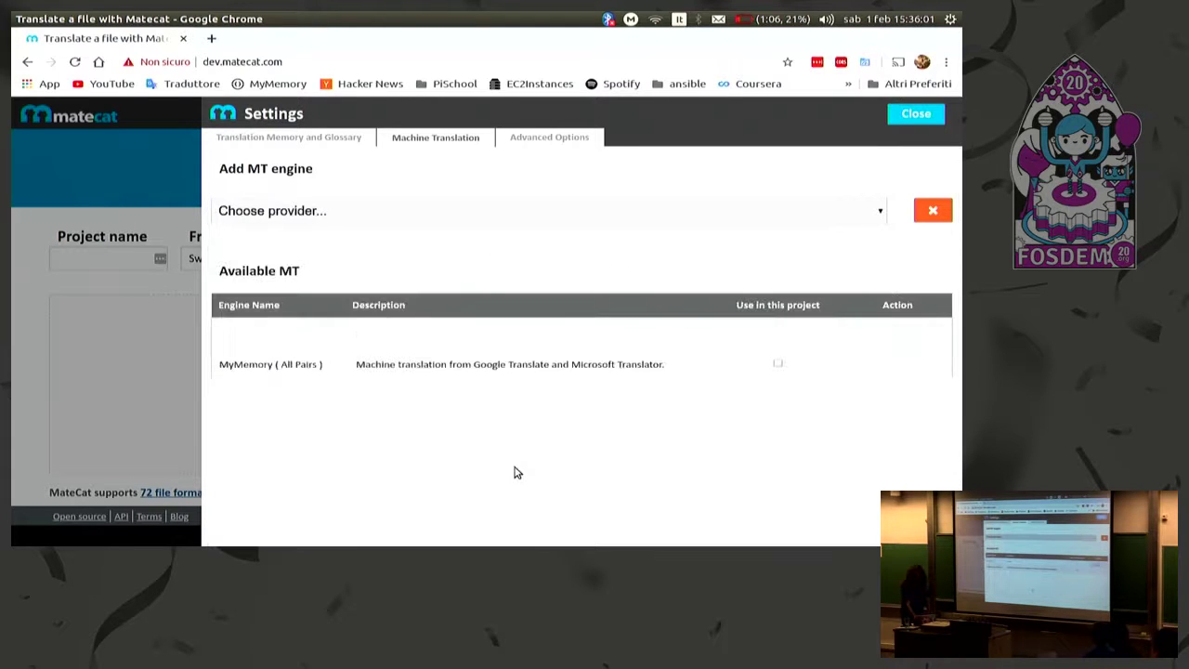
{"action": "left_click", "coordinate": [915, 114]}
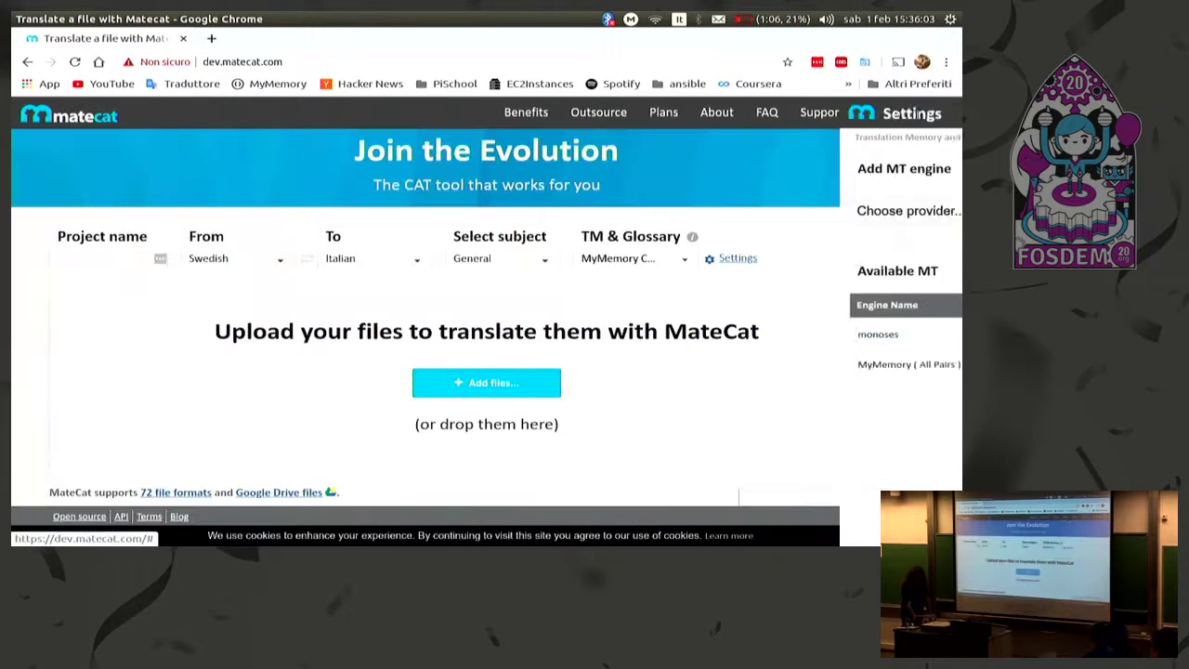
- Browse the file picker through Scaricati, sourcesense and fosdem/2020 into the monoses folder
{"action": "left_click", "coordinate": [484, 381]}
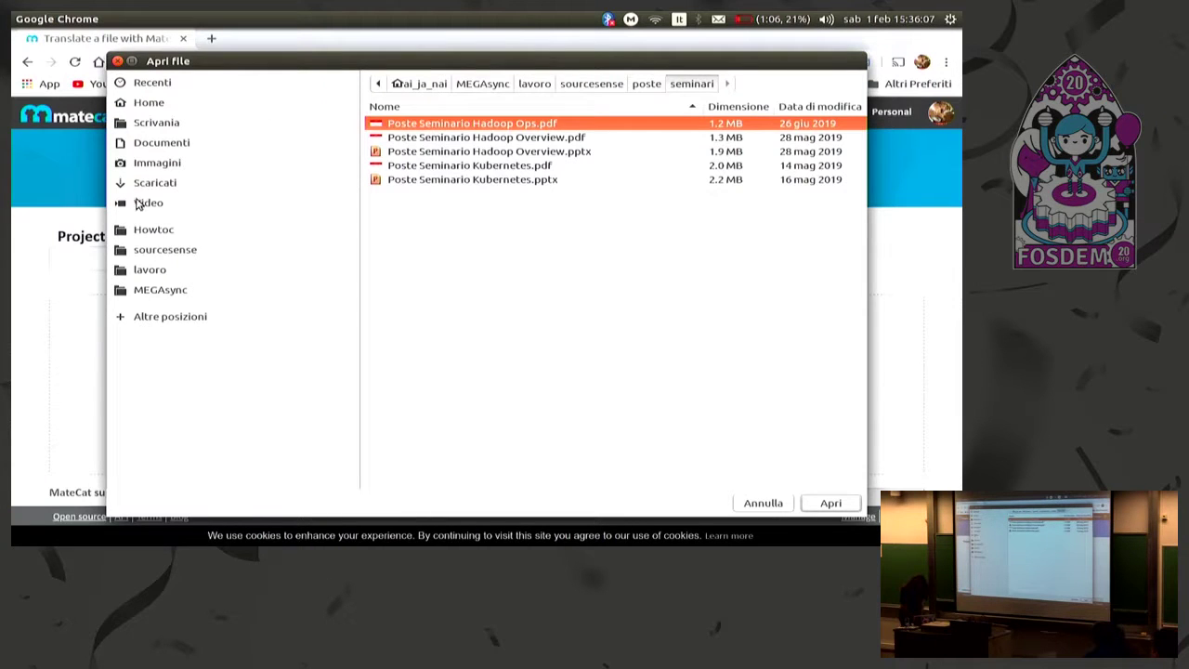
{"action": "left_click", "coordinate": [193, 182]}
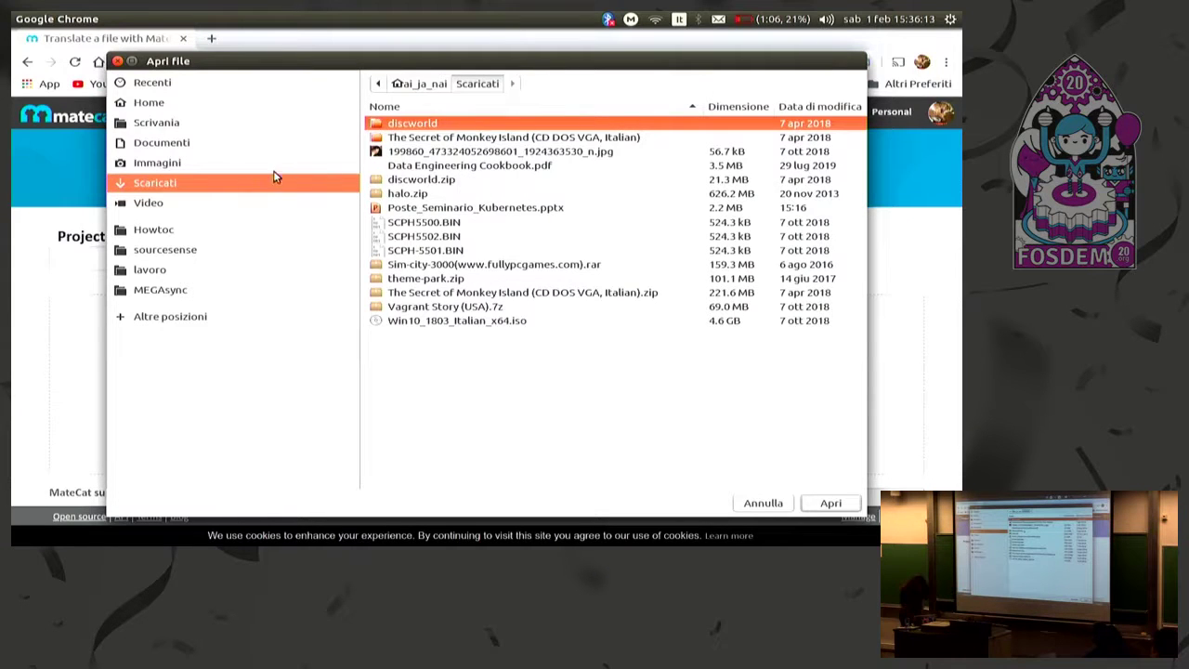
{"action": "left_click", "coordinate": [247, 251]}
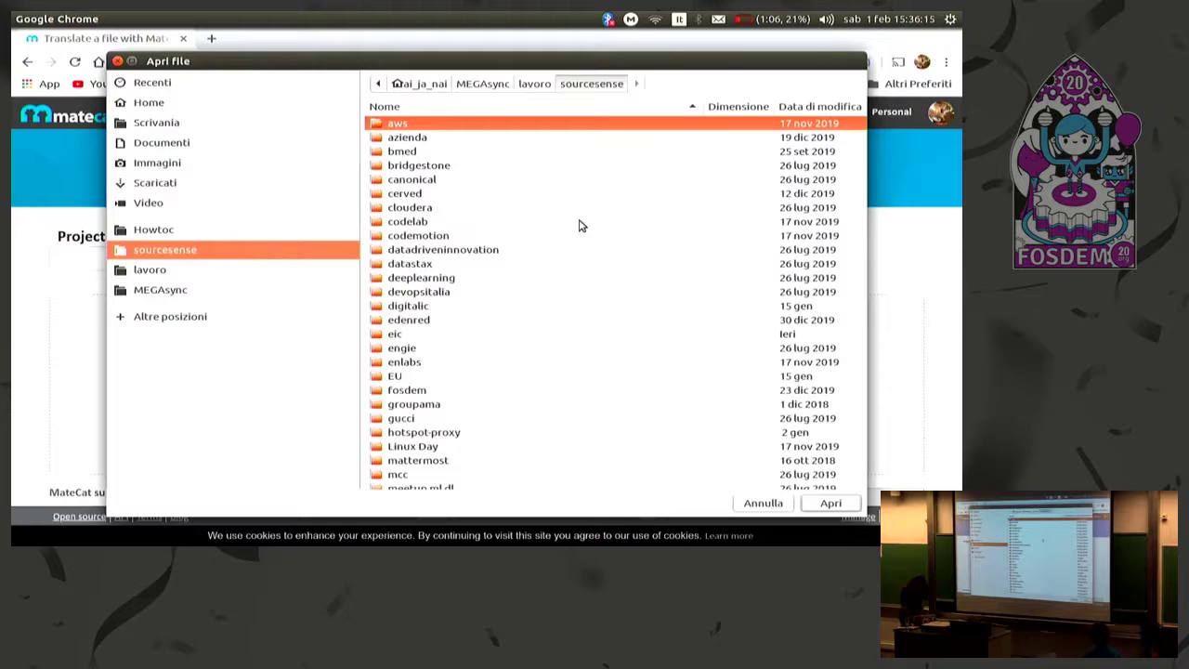
{"action": "type", "text": "fis"}
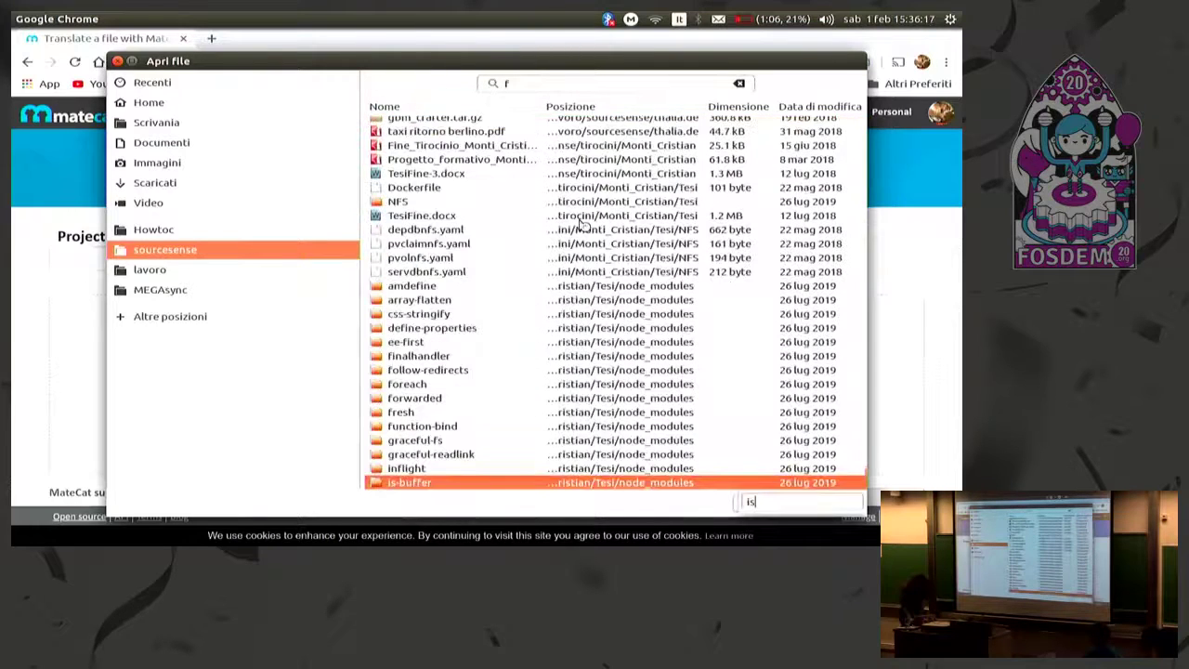
{"action": "type", "text": "fosdem"}
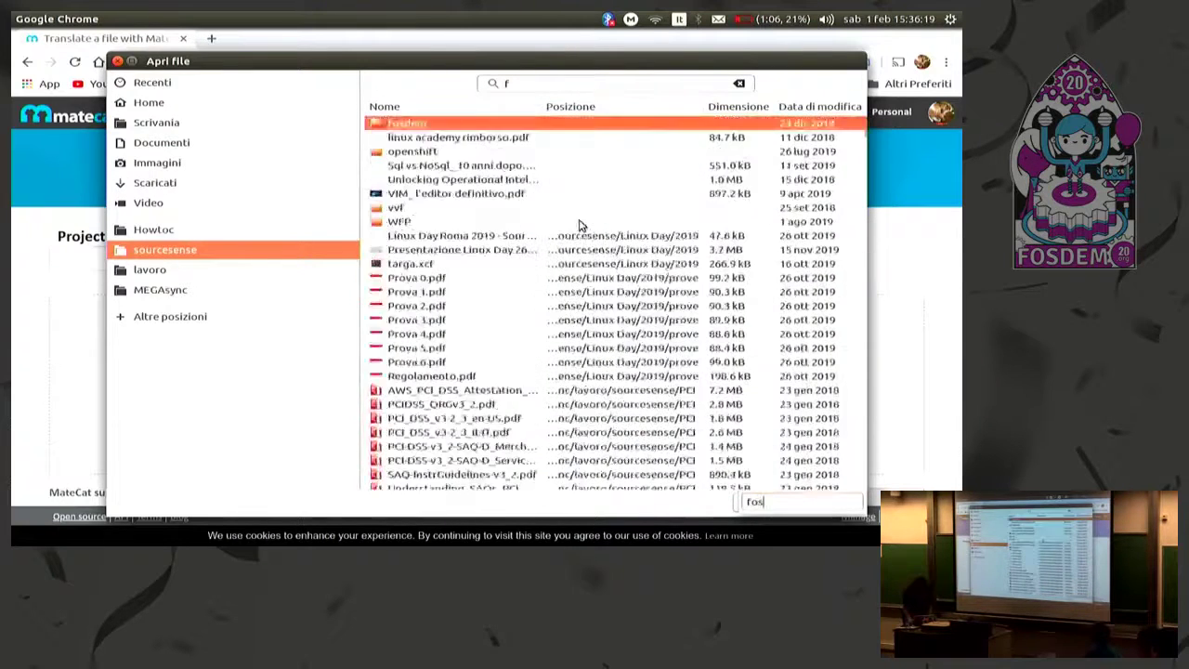
{"action": "key", "text": "Return"}
{"action": "key", "text": "Return"}
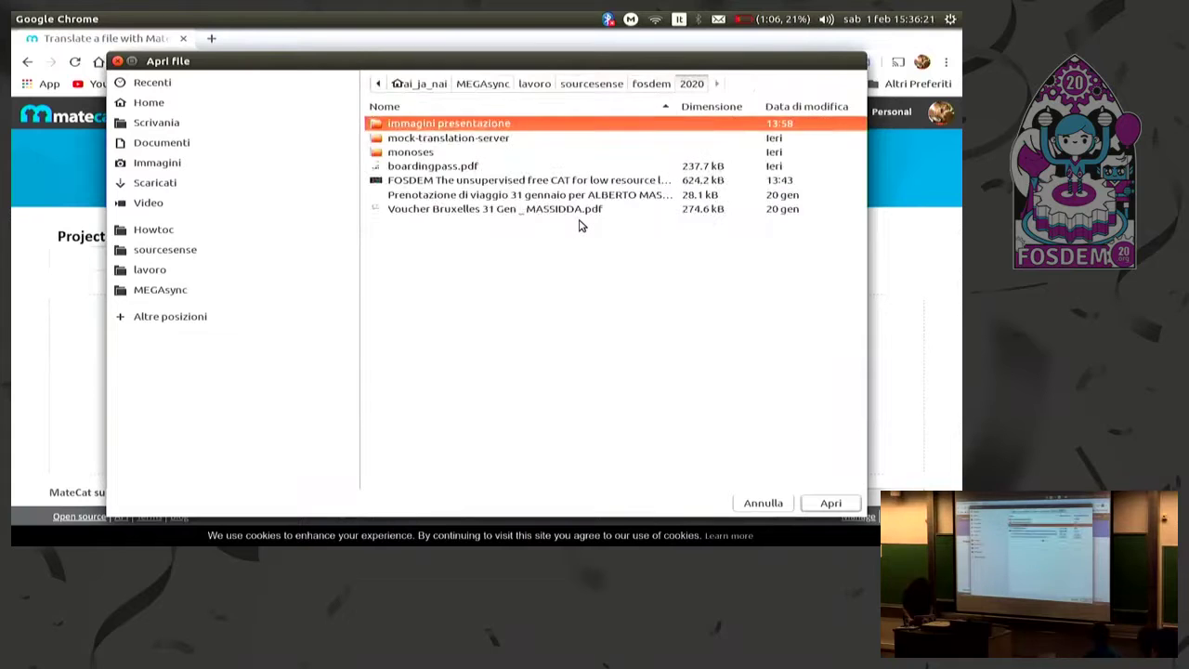
{"action": "key", "text": "Down"}
{"action": "key", "text": "Down"}
{"action": "key", "text": "Down"}
{"action": "key", "text": "Down"}
{"action": "key", "text": "Down"}
{"action": "key", "text": "Up"}
{"action": "key", "text": "Up"}
{"action": "key", "text": "Up"}
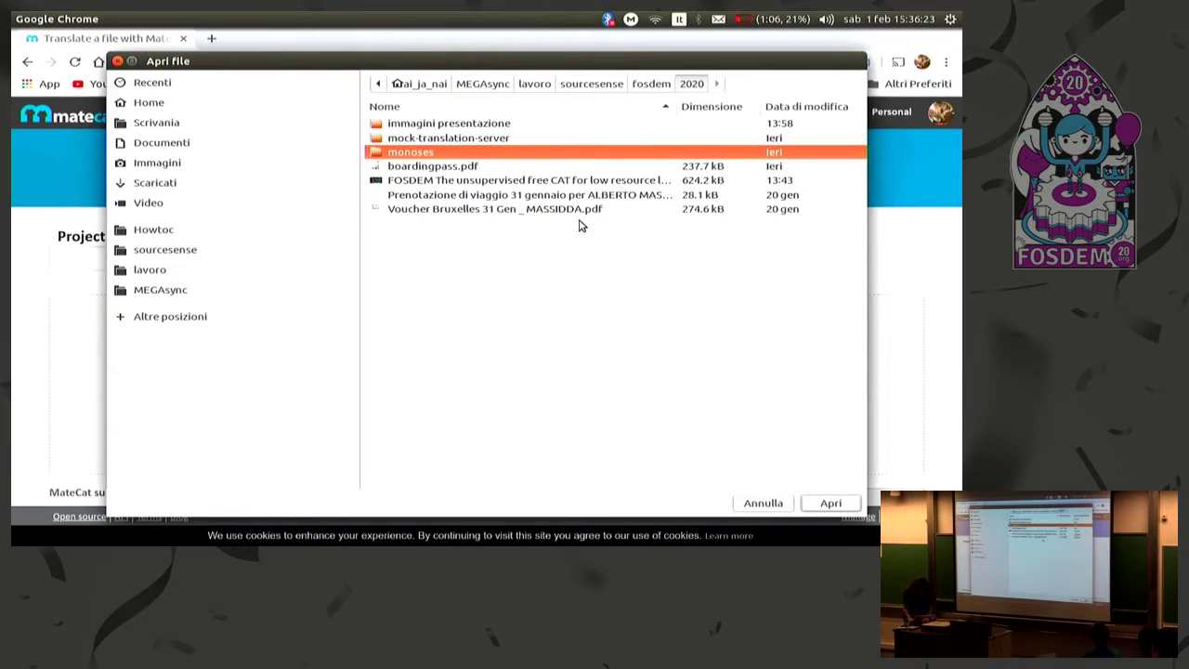
{"action": "key", "text": "Return"}
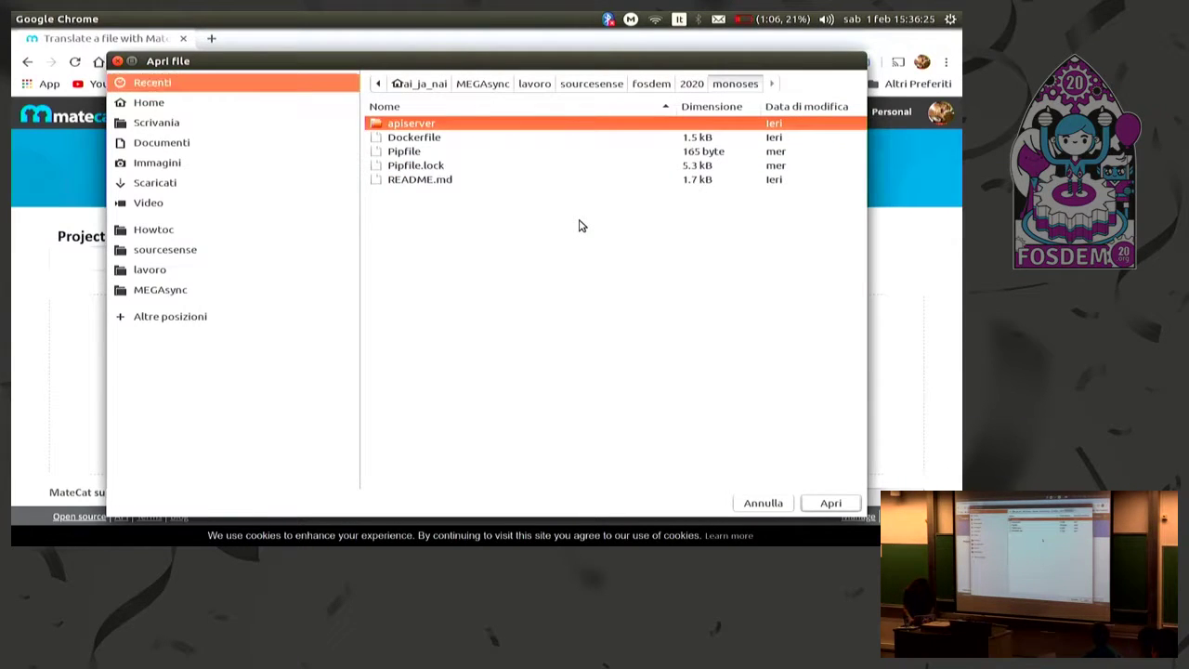
- Go back up to the fosdem folder and cancel the file selection
{"action": "left_click", "coordinate": [692, 84]}
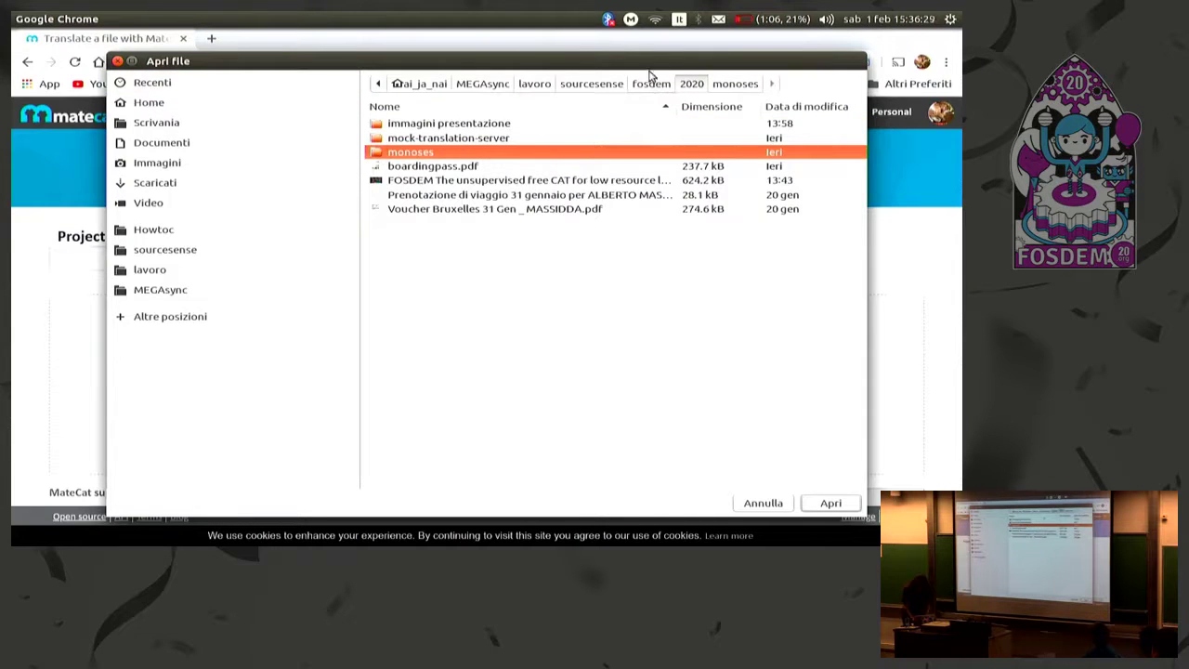
{"action": "left_click", "coordinate": [651, 83]}
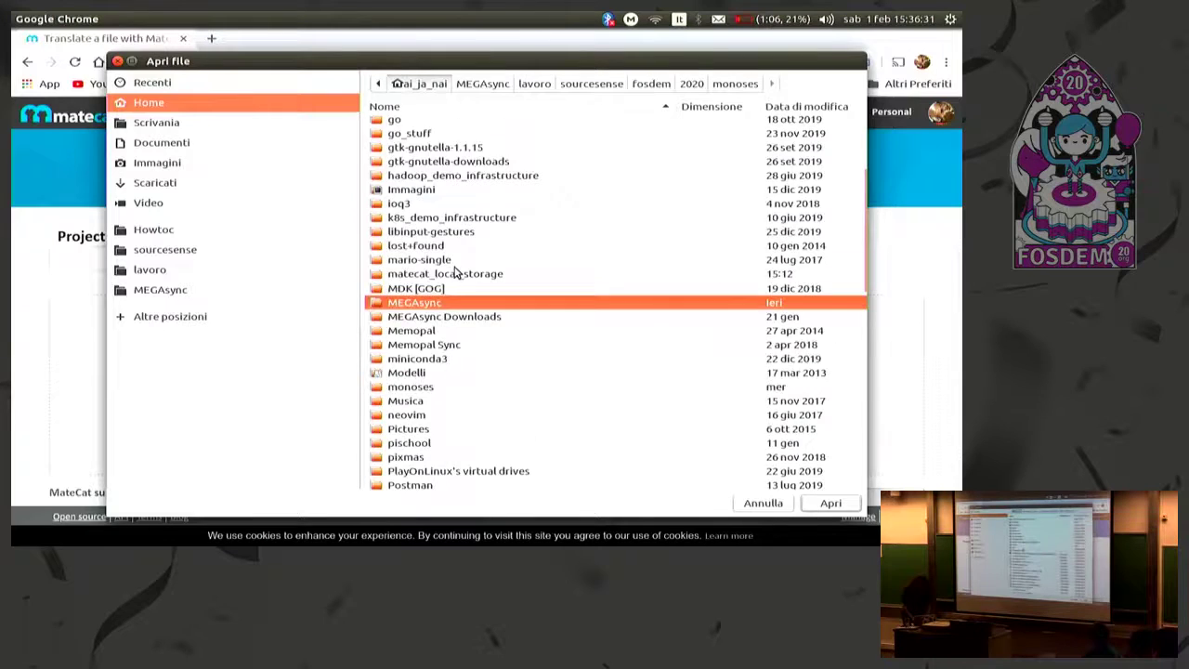
{"action": "scroll", "coordinate": [456, 273], "scroll_direction": "down", "scroll_amount": 10}
{"action": "scroll", "coordinate": [456, 273], "scroll_direction": "down", "scroll_amount": 1}
{"action": "scroll", "coordinate": [456, 269], "scroll_direction": "down", "scroll_amount": 4}
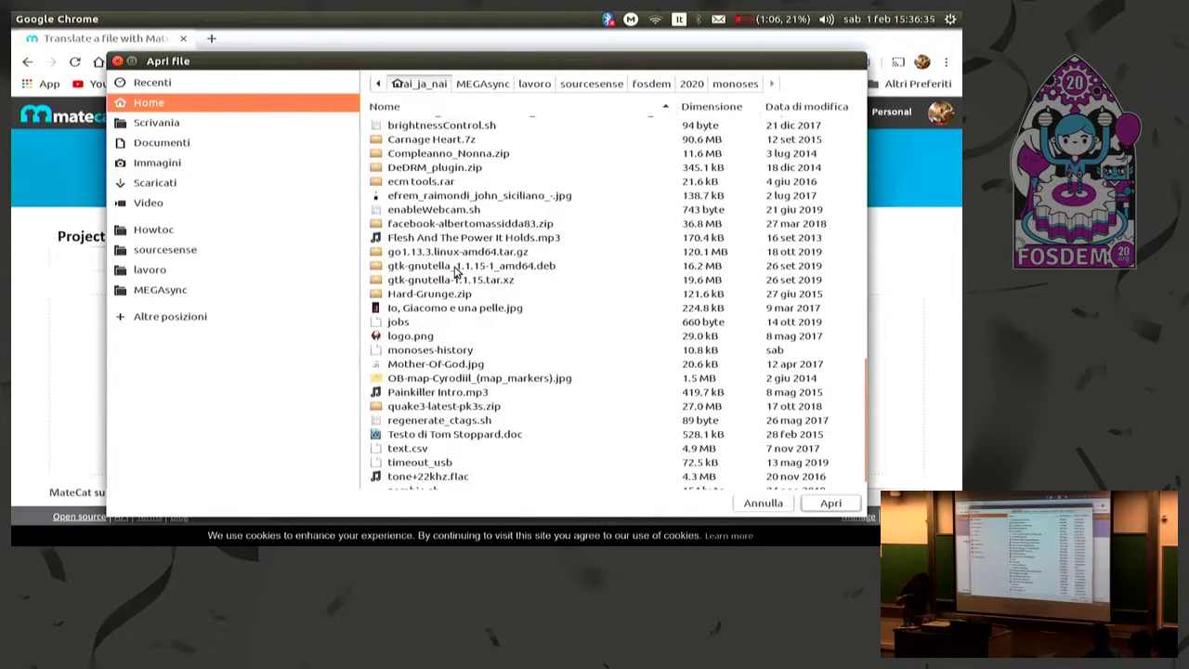
{"action": "scroll", "coordinate": [454, 268], "scroll_direction": "down", "scroll_amount": 1}
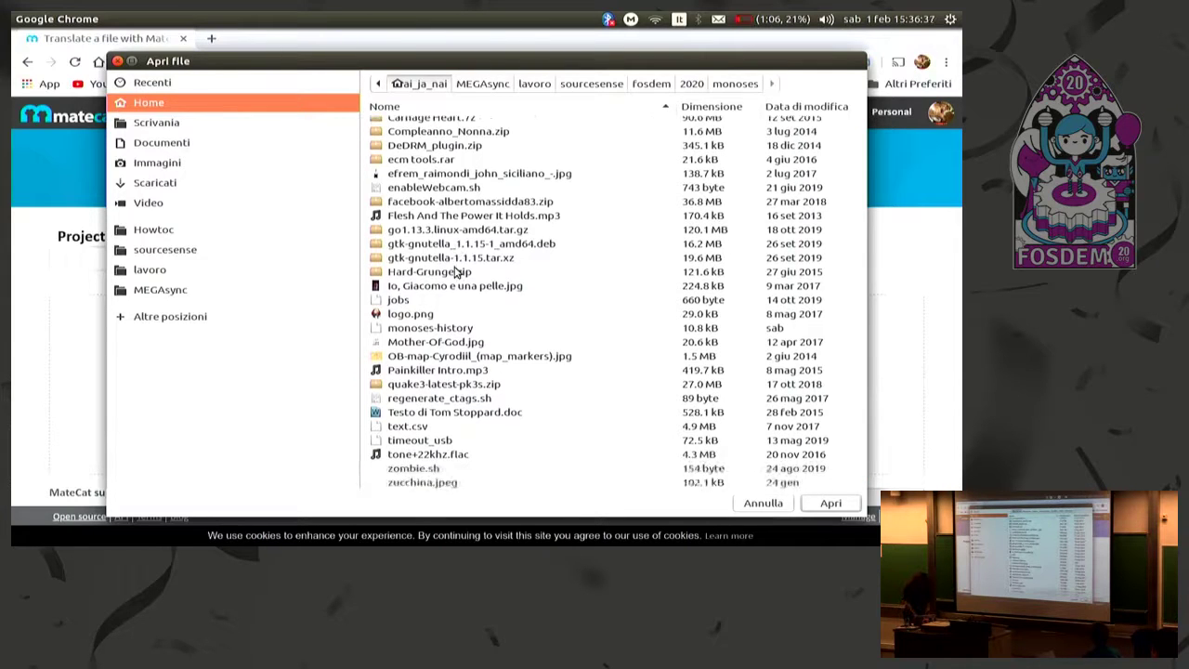
{"action": "left_click", "coordinate": [749, 507]}
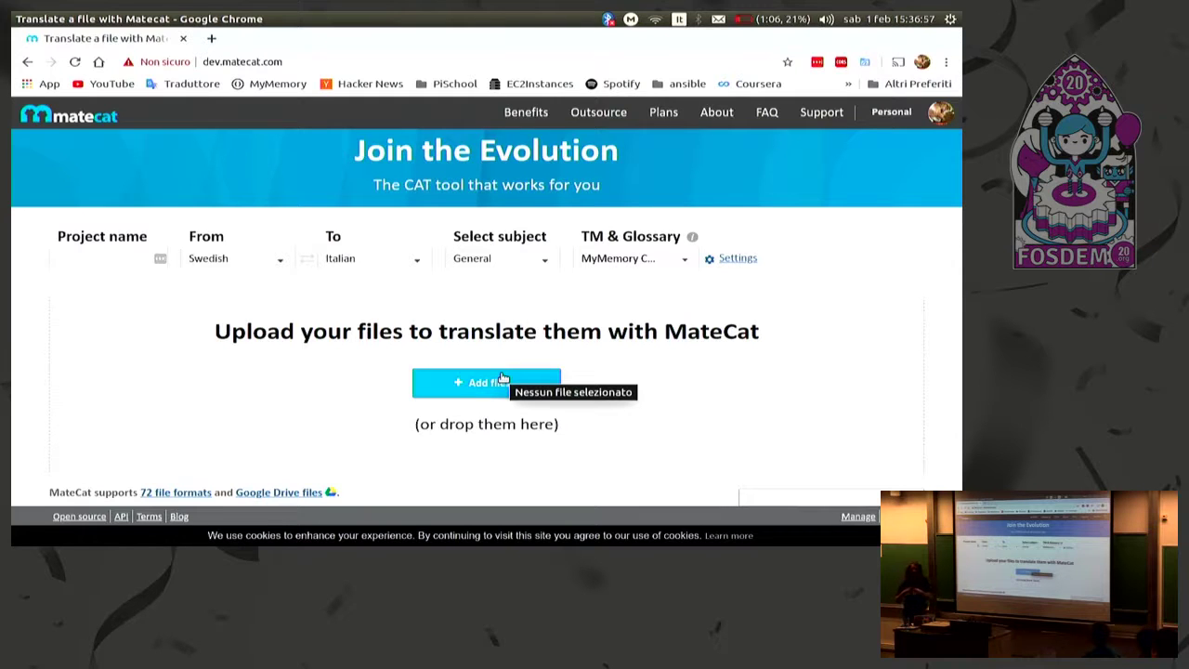
- Return to the presentation slides and advance to the Demo time slide
{"action": "key", "text": "super+w"}
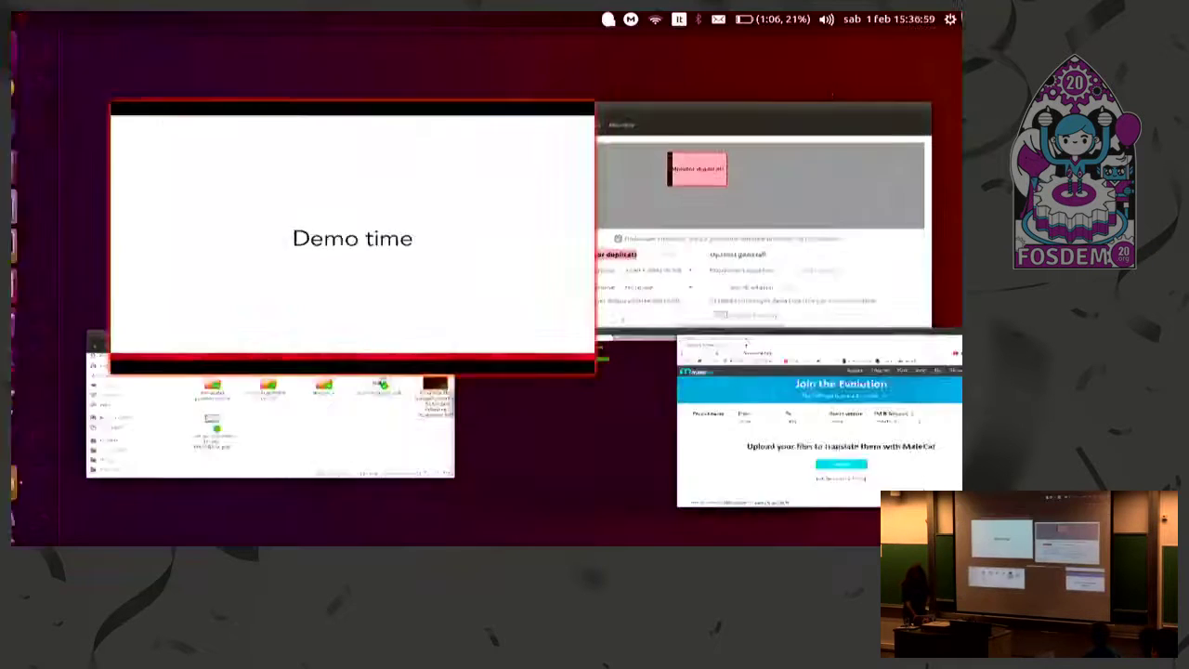
{"action": "left_click", "coordinate": [351, 283]}
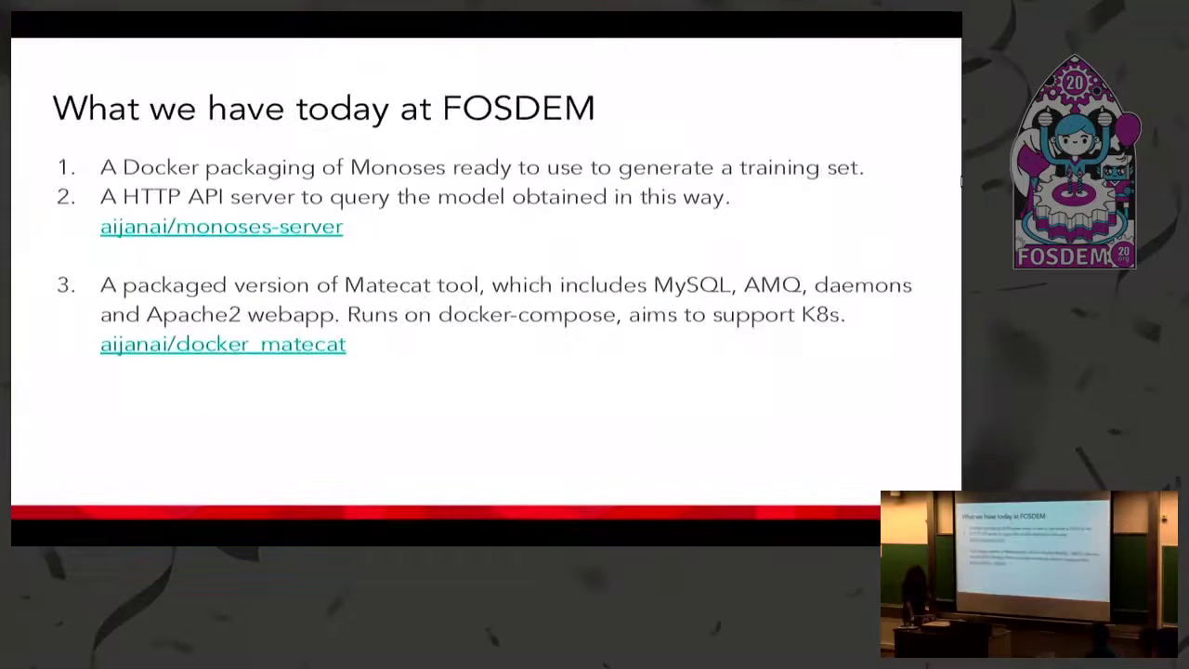
{"action": "key", "text": "Right"}
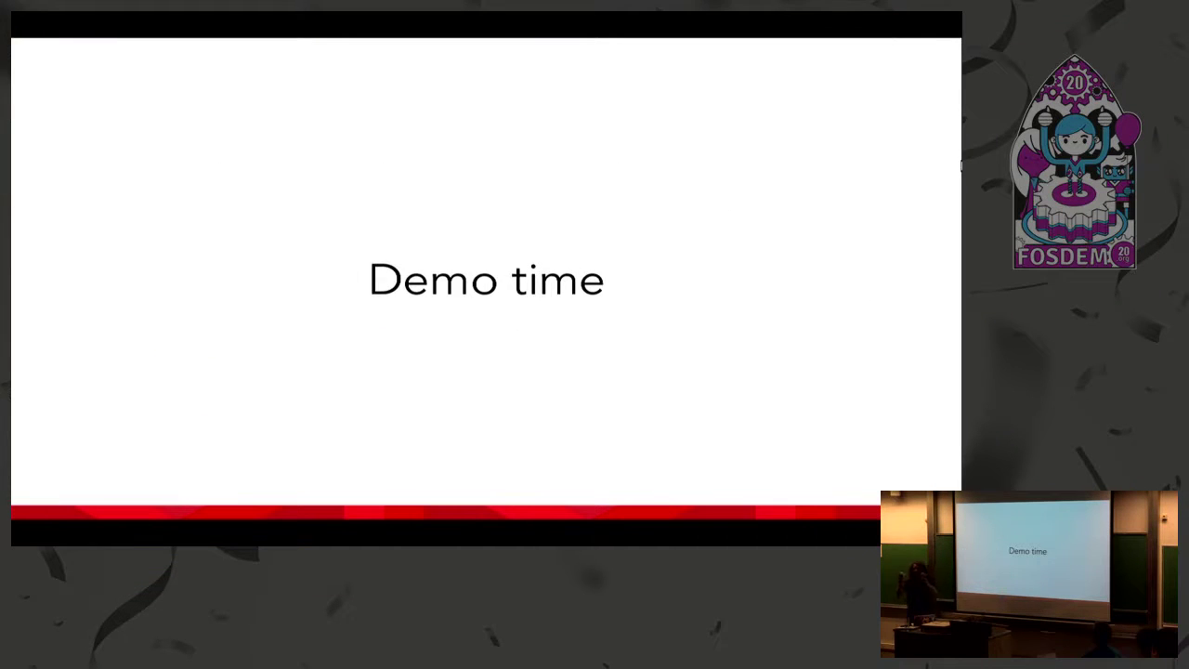
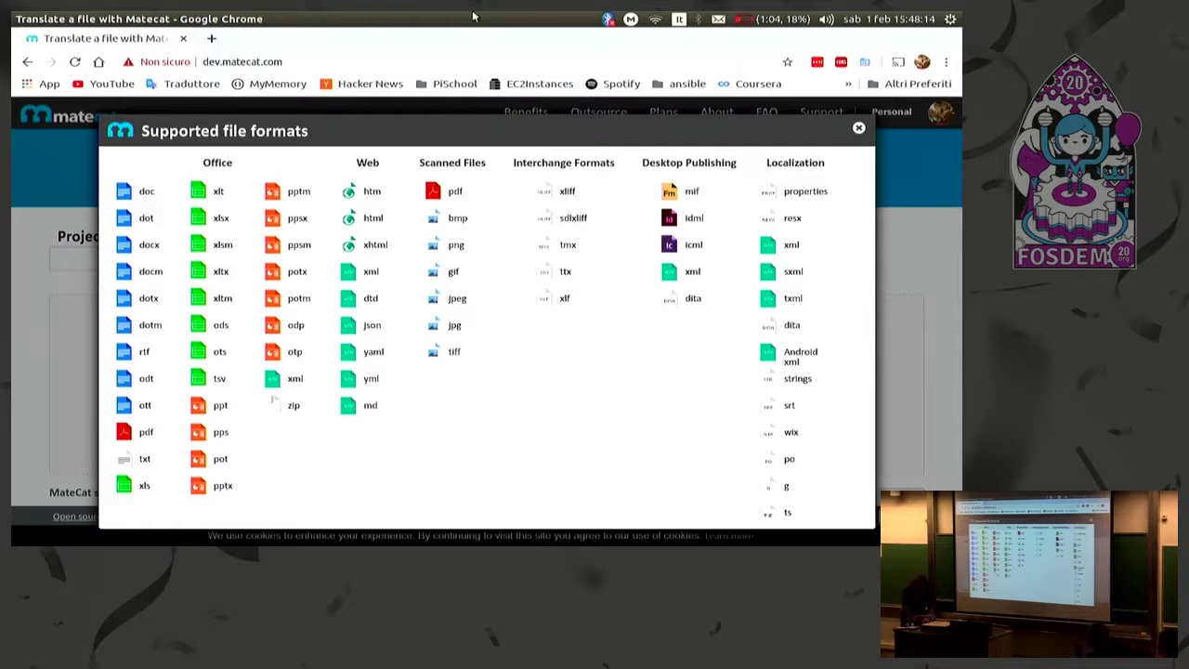
- Search Google for 'xliff file' in a new Chrome tab
{"action": "left_click", "coordinate": [211, 40]}
{"action": "type", "text": "xliff"}
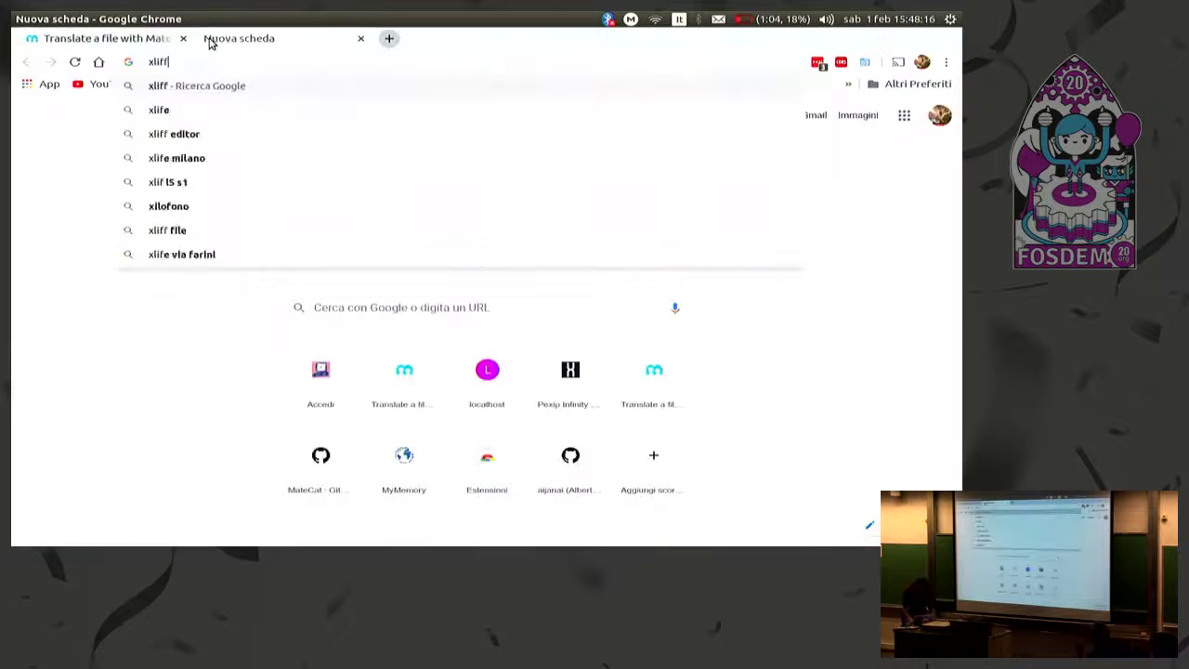
{"action": "type", "text": " file"}
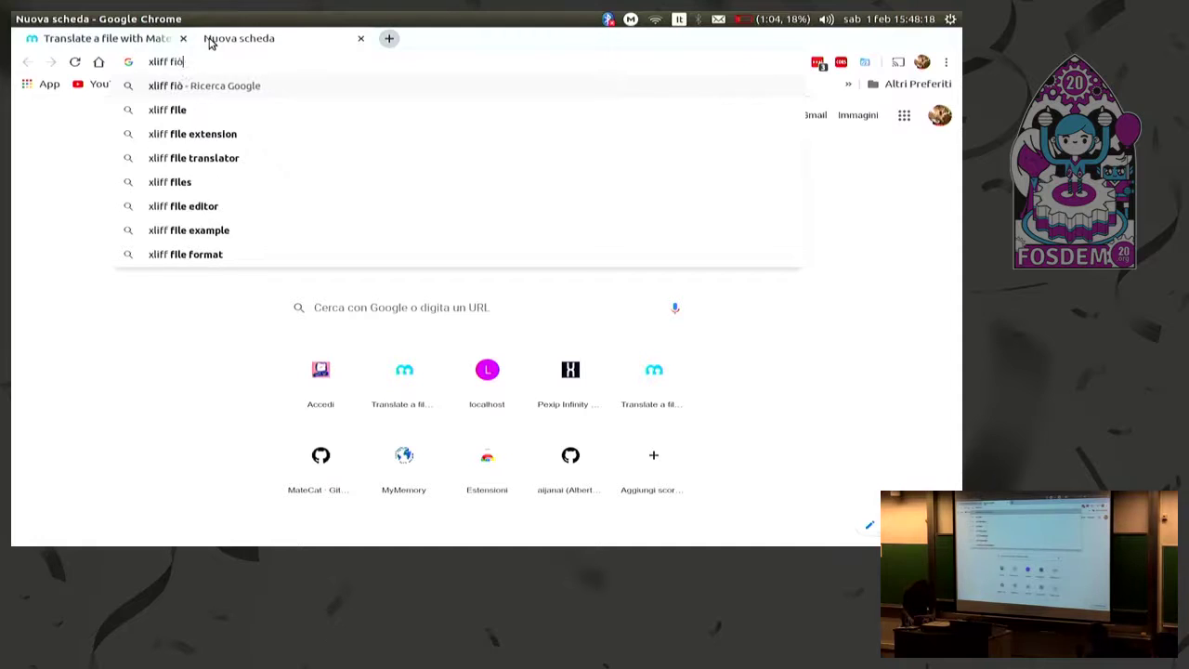
{"action": "key", "text": "Return"}
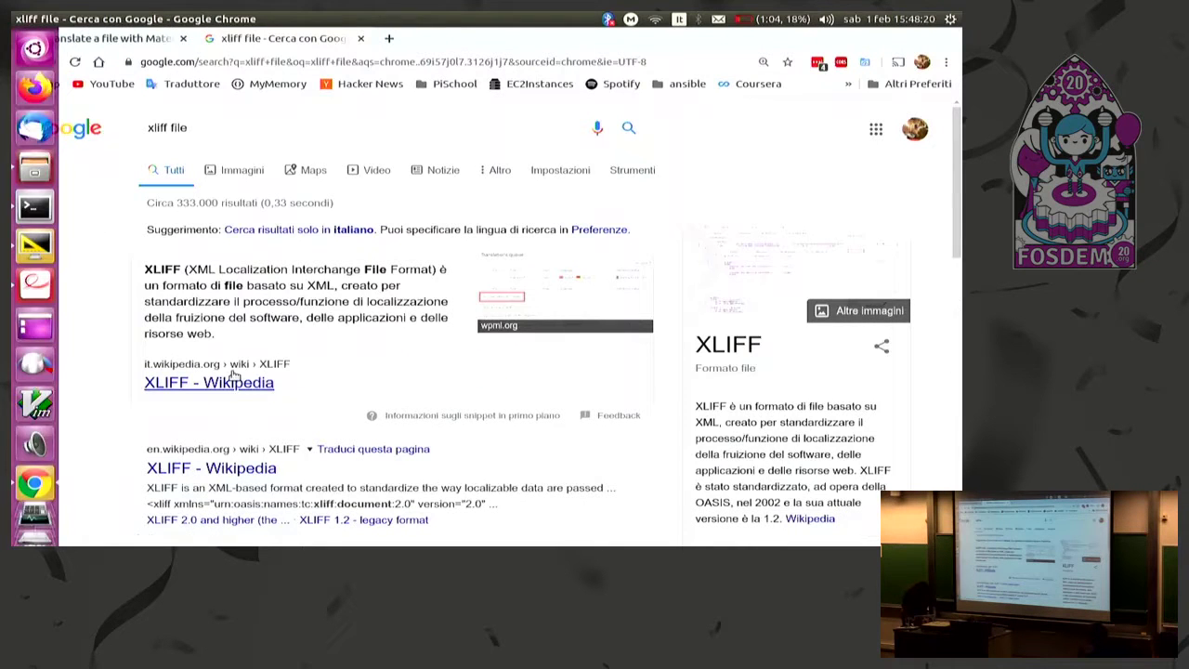
- Open the English Wikipedia XLIFF article and scroll to its XLIFF 2.0 example document
{"action": "left_click", "coordinate": [232, 379]}
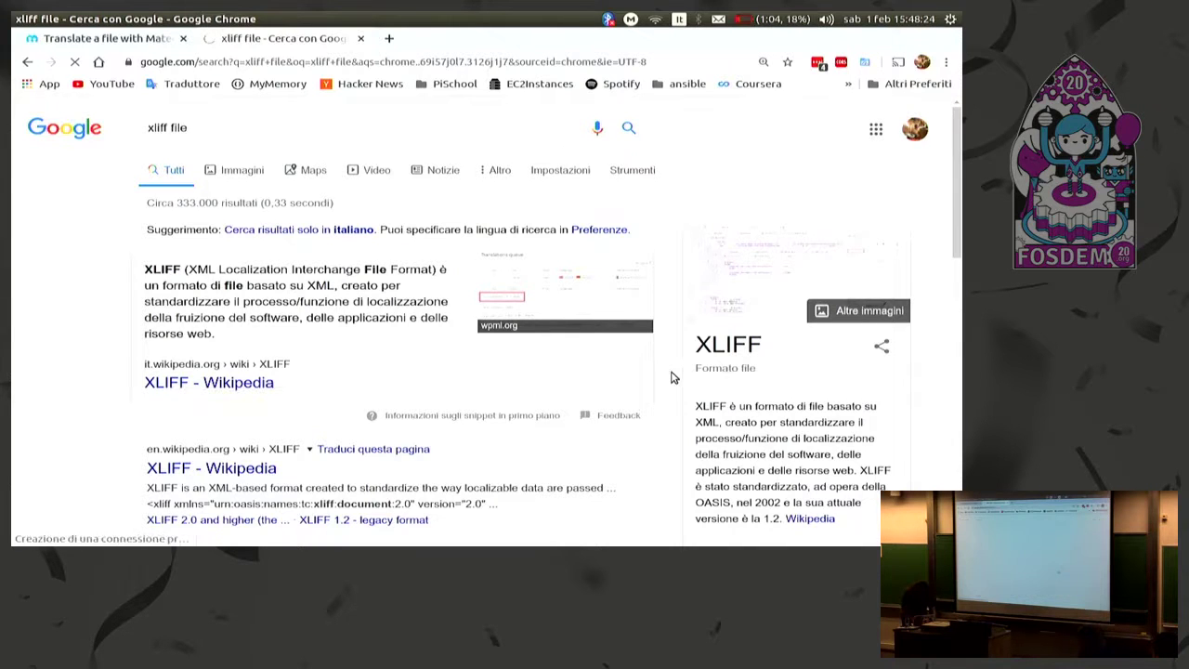
{"action": "scroll", "coordinate": [499, 374], "scroll_direction": "down", "scroll_amount": 7}
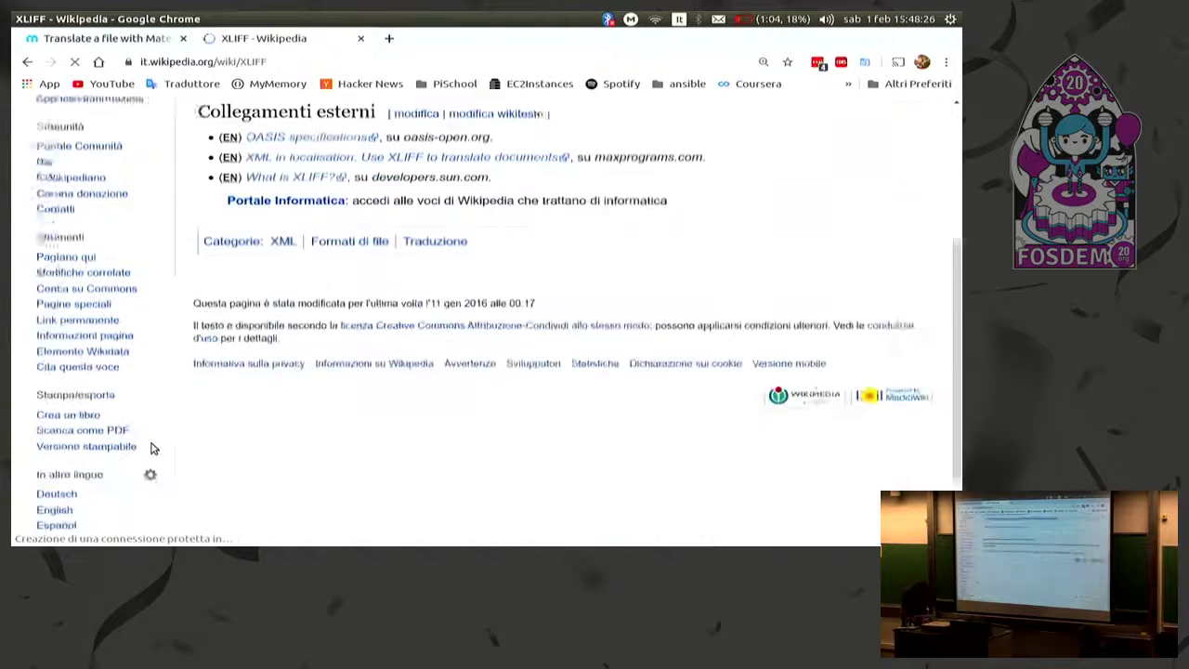
{"action": "left_click", "coordinate": [56, 429]}
{"action": "scroll", "coordinate": [276, 420], "scroll_direction": "down", "scroll_amount": 5}
{"action": "scroll", "coordinate": [274, 419], "scroll_direction": "down", "scroll_amount": 10}
{"action": "scroll", "coordinate": [274, 420], "scroll_direction": "up", "scroll_amount": 2}
{"action": "scroll", "coordinate": [274, 419], "scroll_direction": "down", "scroll_amount": 1}
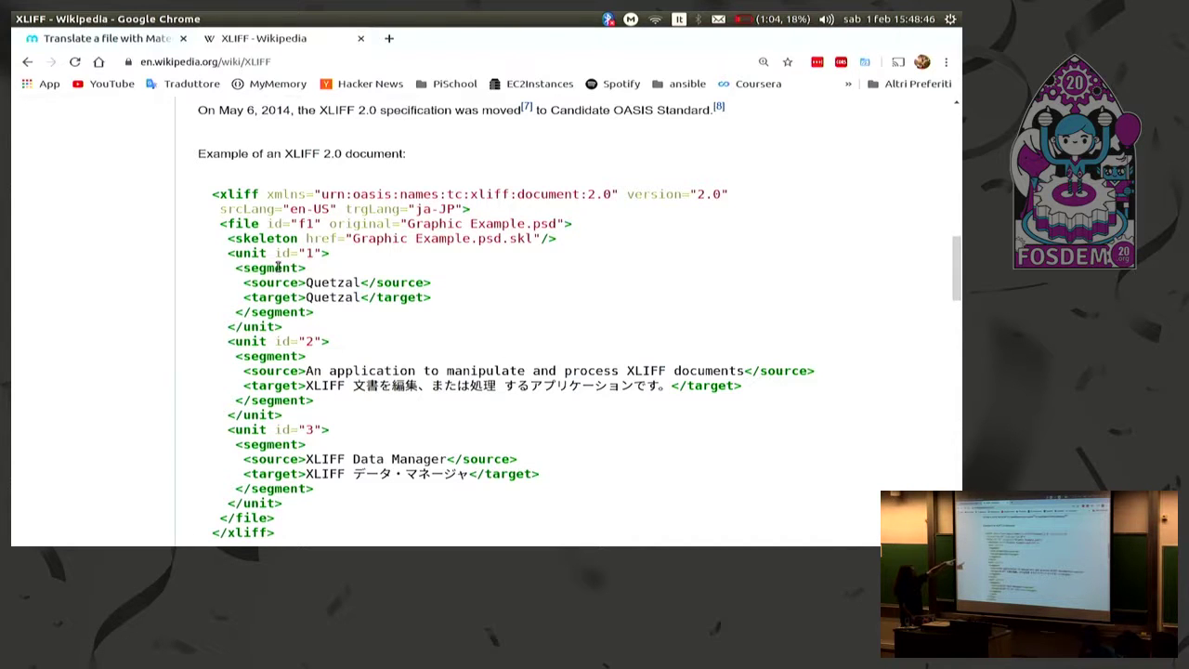
{"action": "left_click_drag", "start_coordinate": [229, 252], "coordinate": [359, 262]}
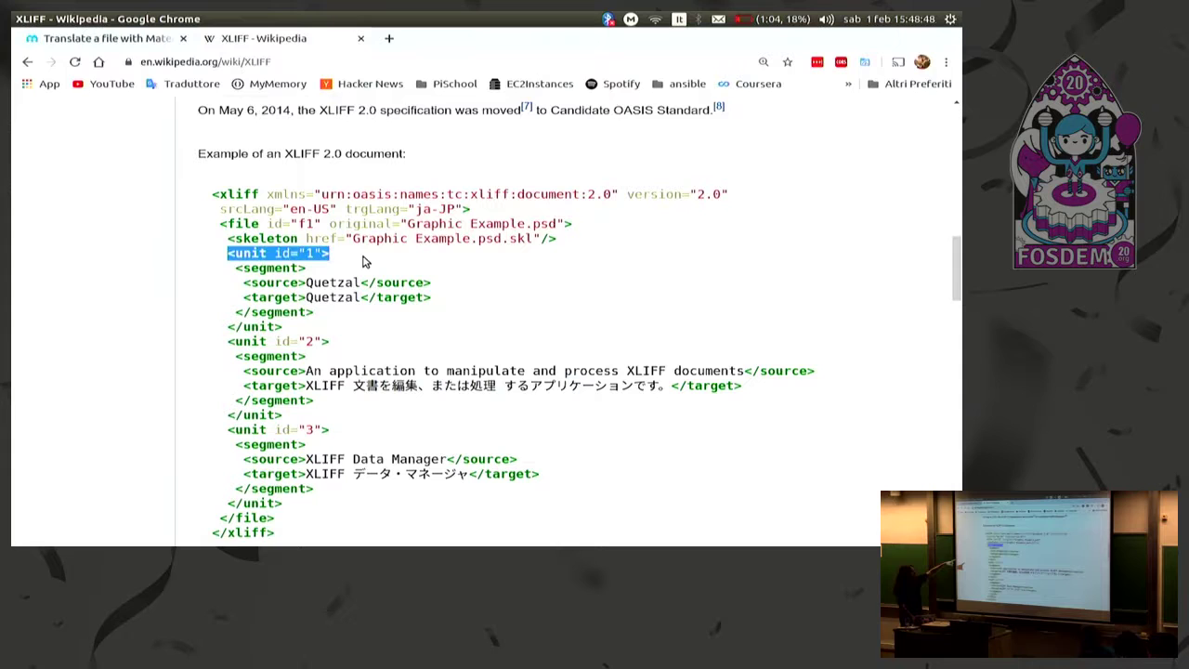
{"action": "left_click", "coordinate": [363, 262]}
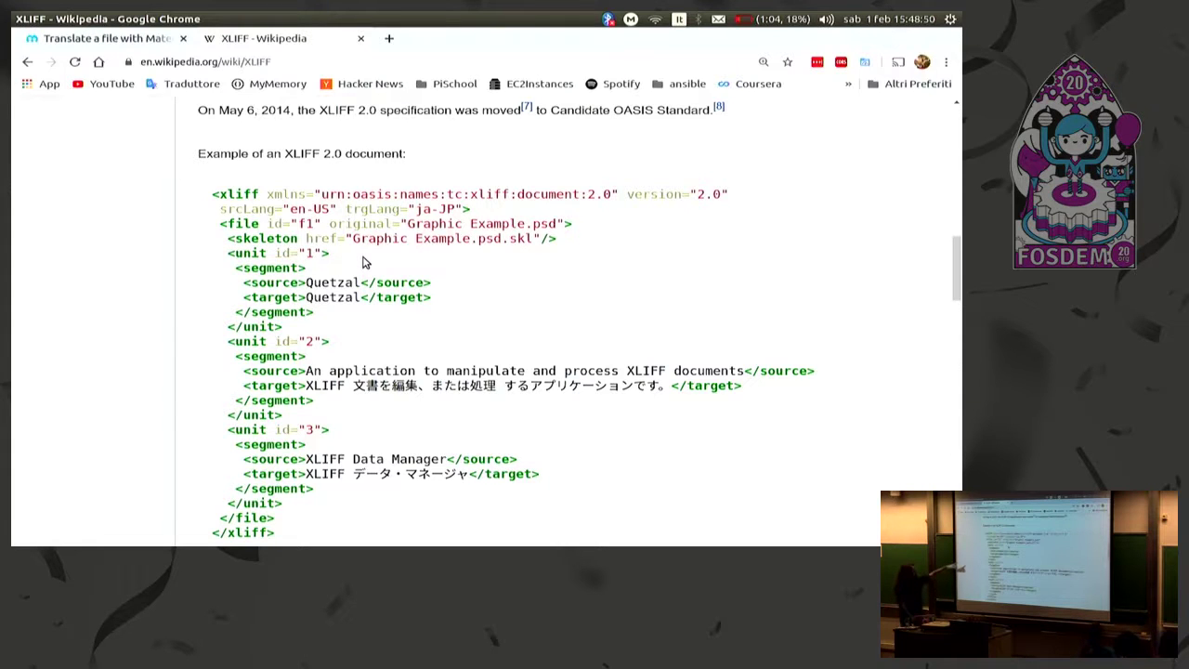
{"action": "double_click", "coordinate": [264, 269]}
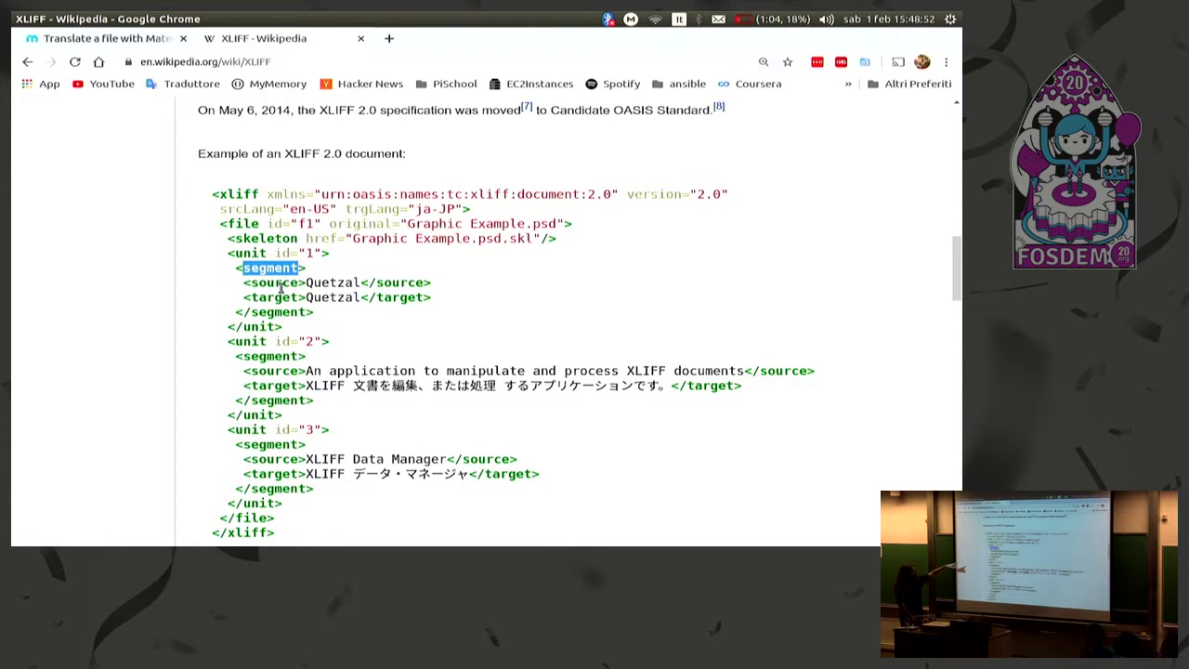
{"action": "double_click", "coordinate": [278, 282]}
{"action": "left_click", "coordinate": [282, 299]}
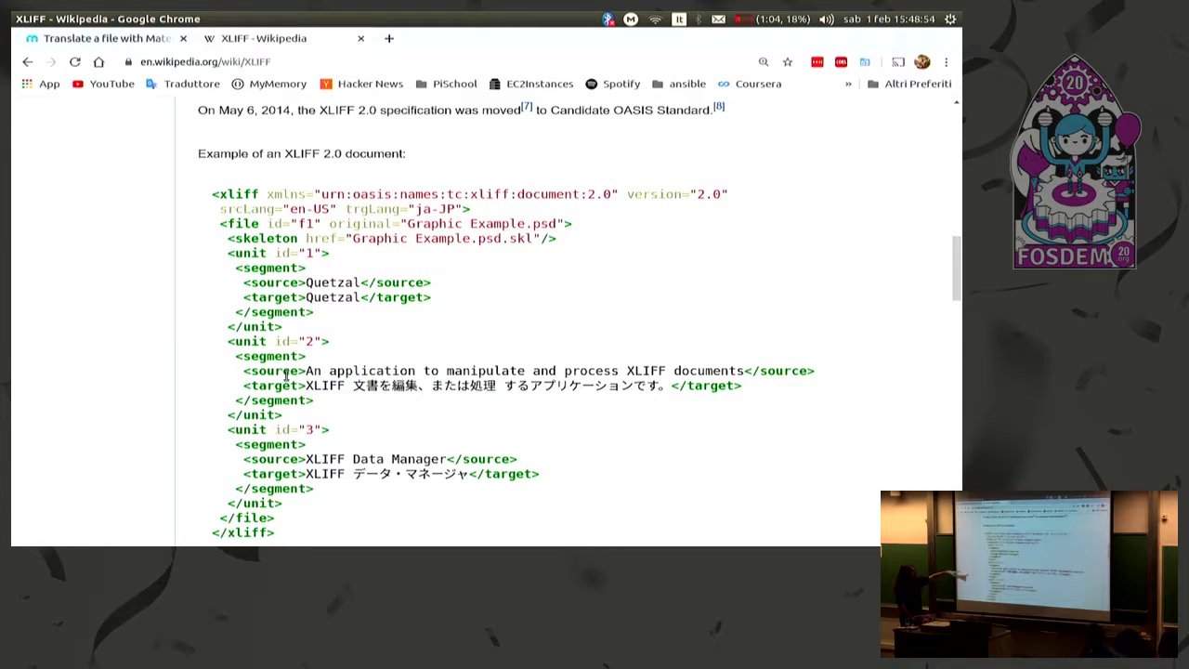
{"action": "left_click_drag", "start_coordinate": [227, 342], "coordinate": [545, 364]}
{"action": "left_click", "coordinate": [327, 342]}
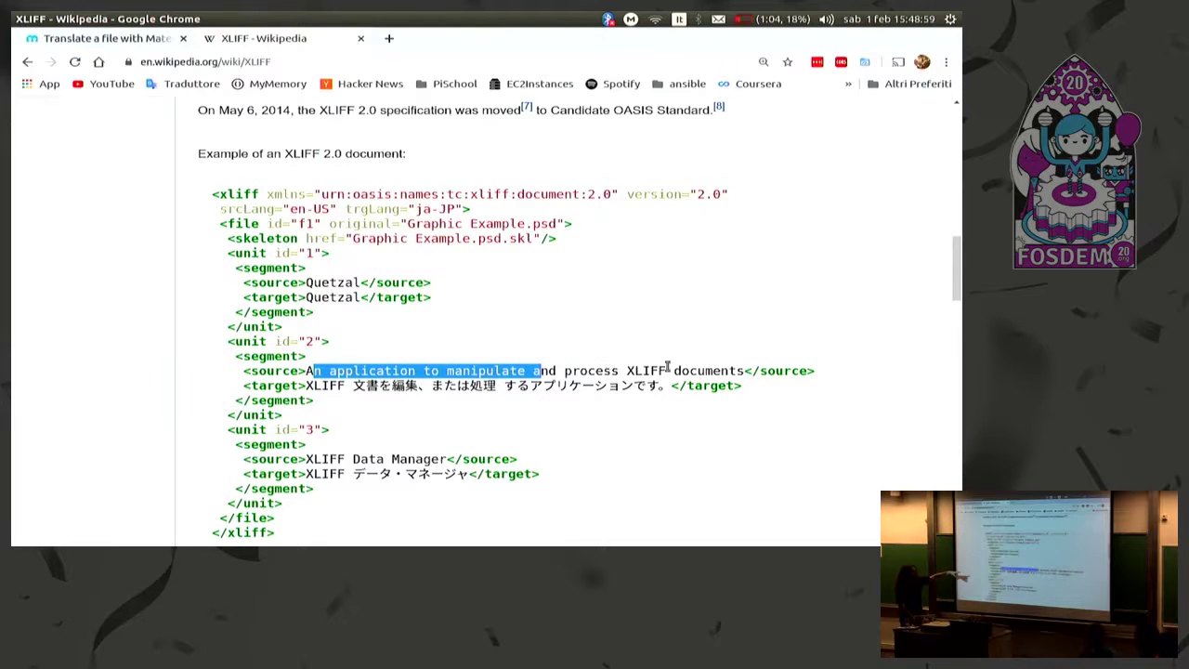
{"action": "left_click", "coordinate": [521, 407]}
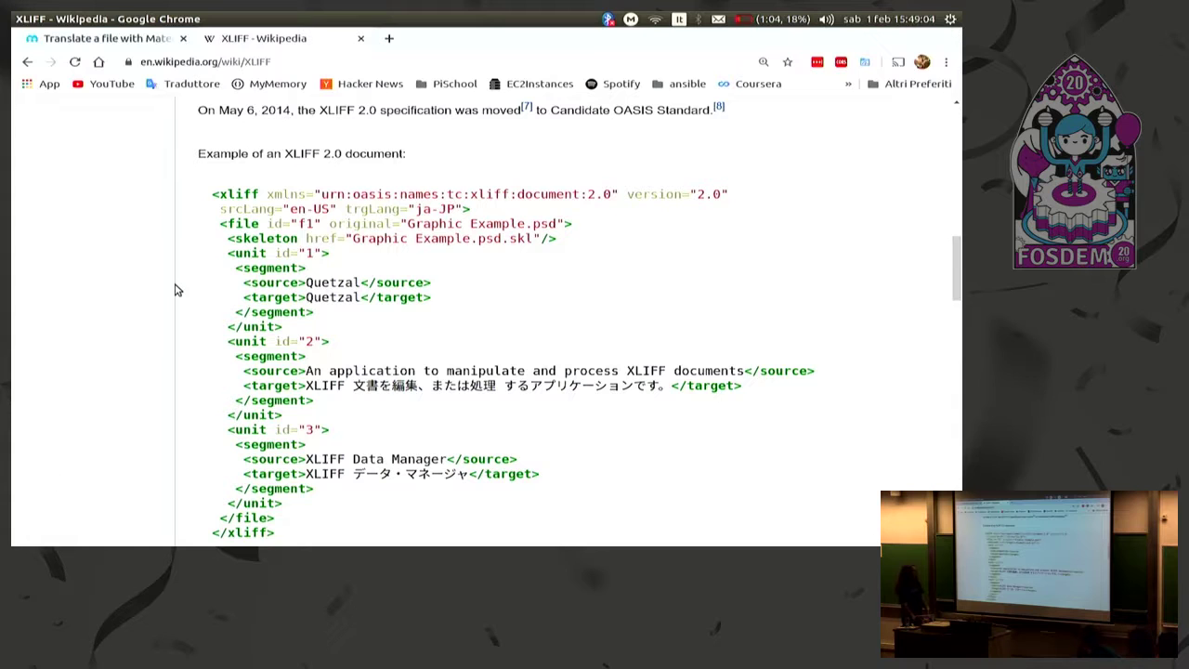
{"action": "triple_click", "coordinate": [293, 212]}
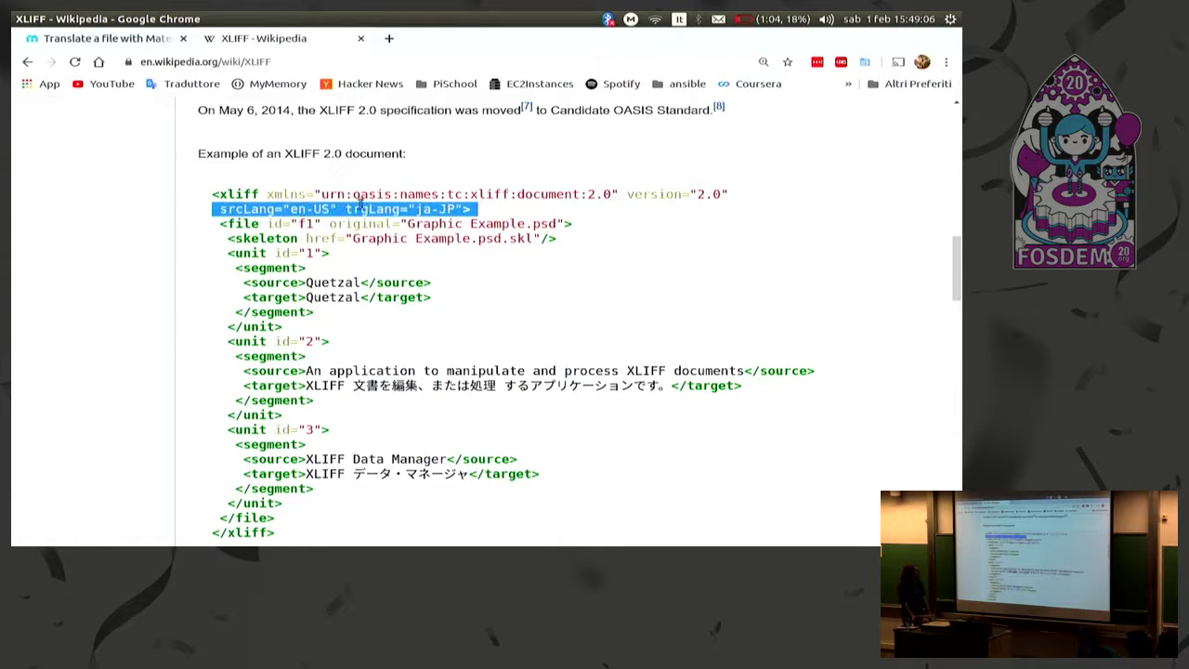
{"action": "left_click", "coordinate": [312, 212]}
{"action": "scroll", "coordinate": [346, 295], "scroll_direction": "down", "scroll_amount": 2}
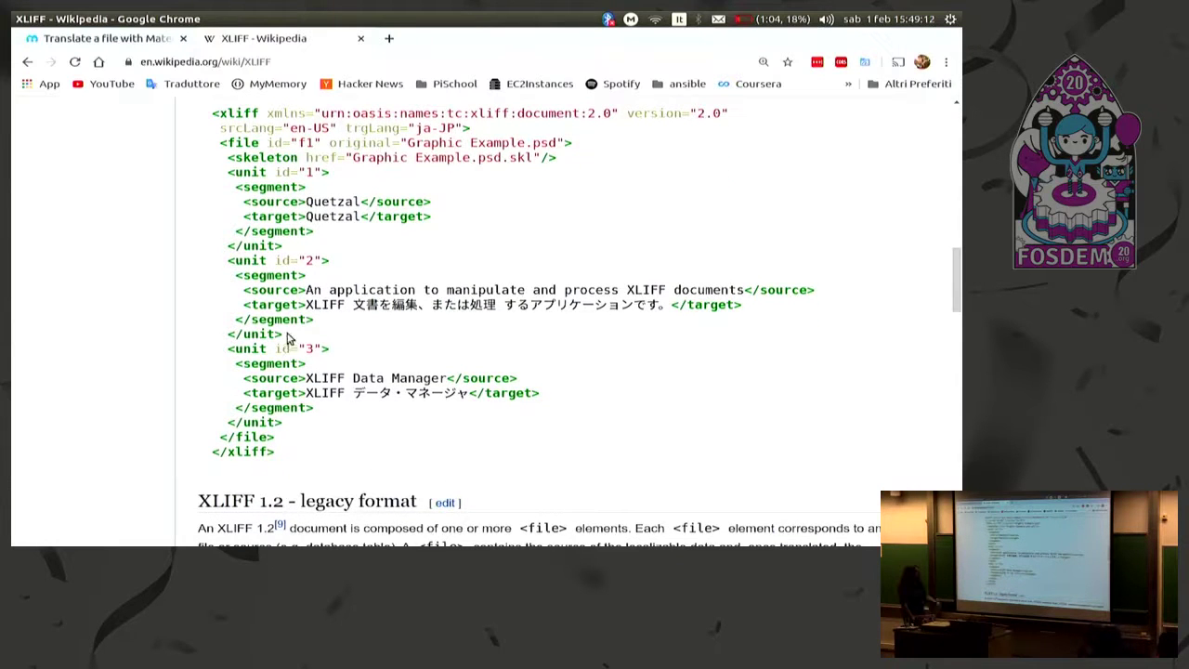
{"action": "left_click_drag", "start_coordinate": [308, 409], "coordinate": [297, 344]}
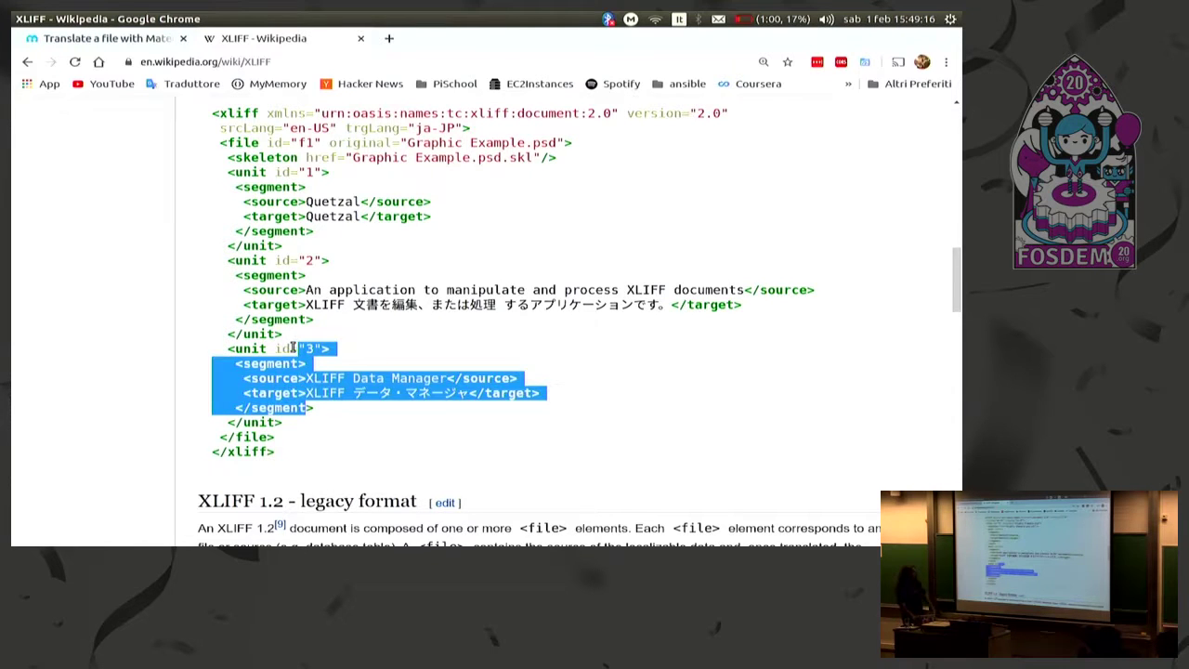
{"action": "left_click", "coordinate": [223, 348]}
{"action": "left_click_drag", "start_coordinate": [223, 349], "coordinate": [315, 426]}
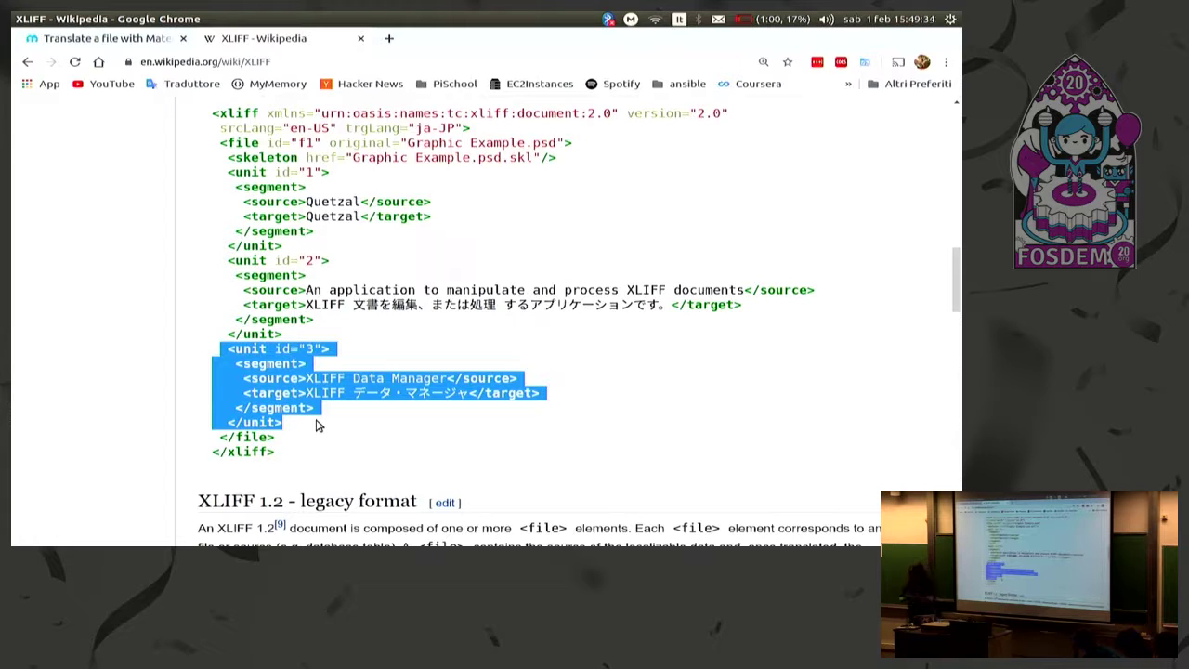
{"action": "scroll", "coordinate": [316, 425], "scroll_direction": "up", "scroll_amount": 3}
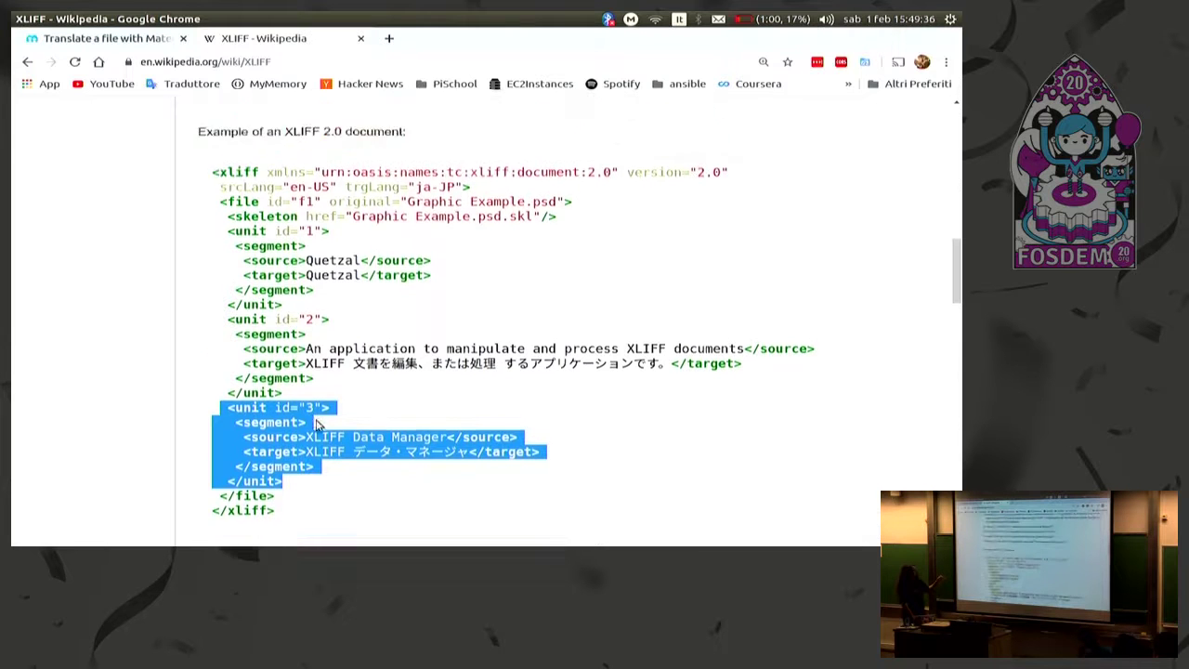
{"action": "scroll", "coordinate": [316, 426], "scroll_direction": "down", "scroll_amount": 3}
{"action": "left_click", "coordinate": [316, 426]}
{"action": "scroll", "coordinate": [315, 426], "scroll_direction": "up", "scroll_amount": 1}
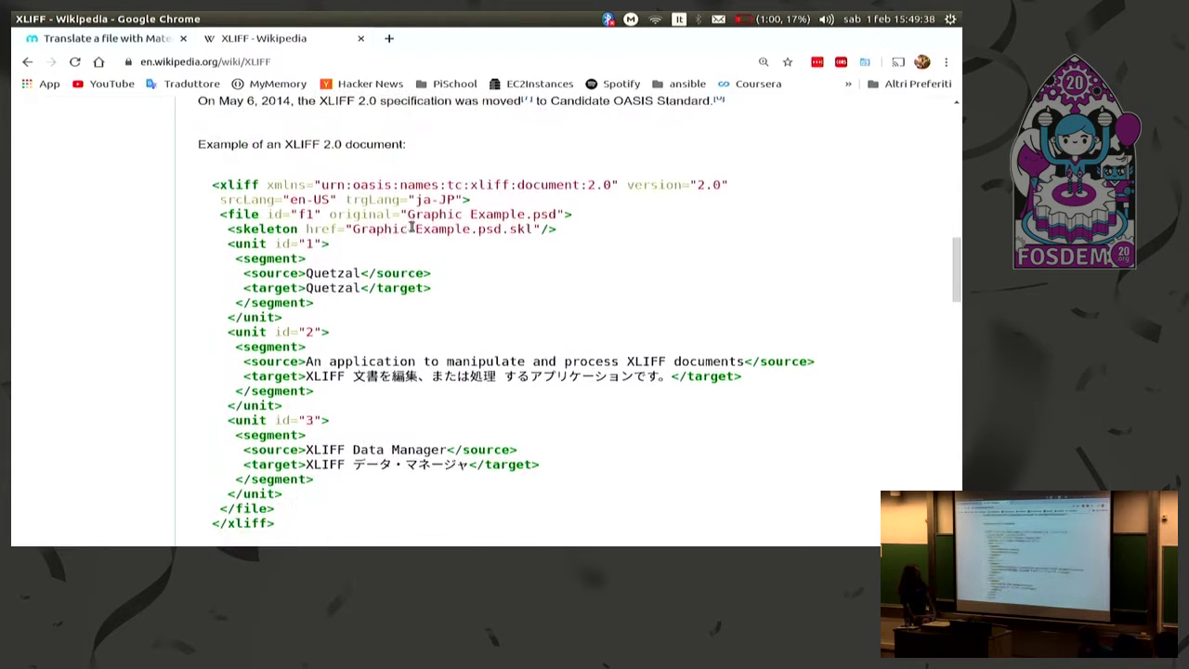
{"action": "left_click_drag", "start_coordinate": [405, 215], "coordinate": [555, 218]}
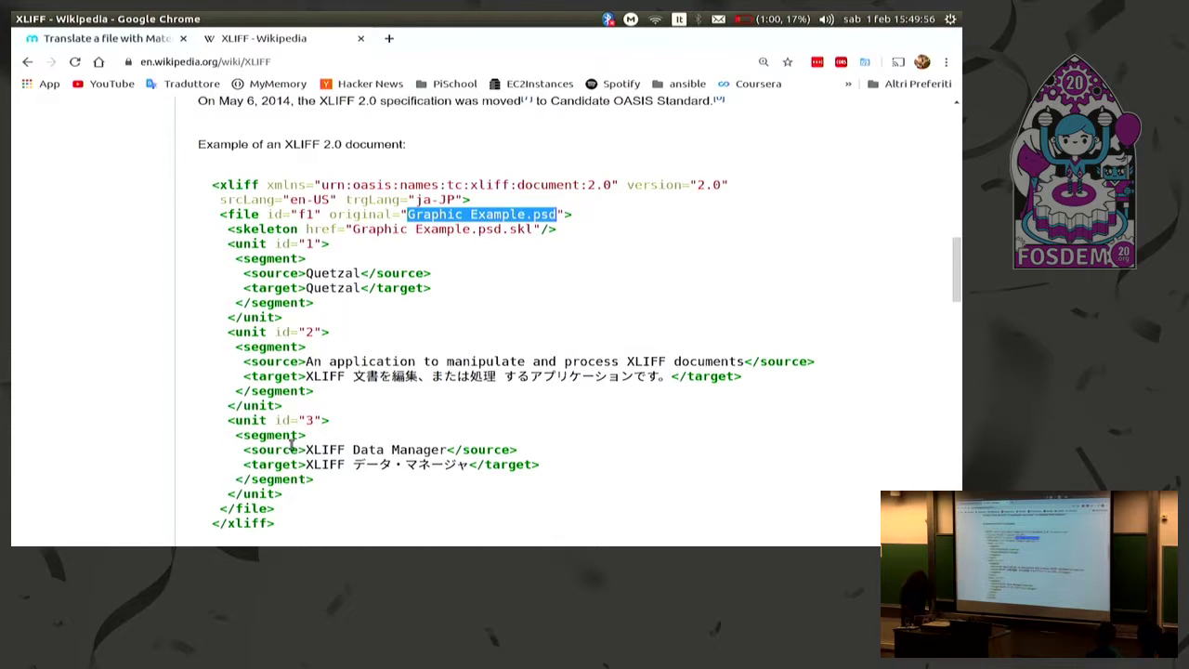
- In the terminal, enter files_storage and list its directory tree with tree
{"action": "mouse_move", "coordinate": [13, 336]}
{"action": "left_click", "coordinate": [47, 206]}
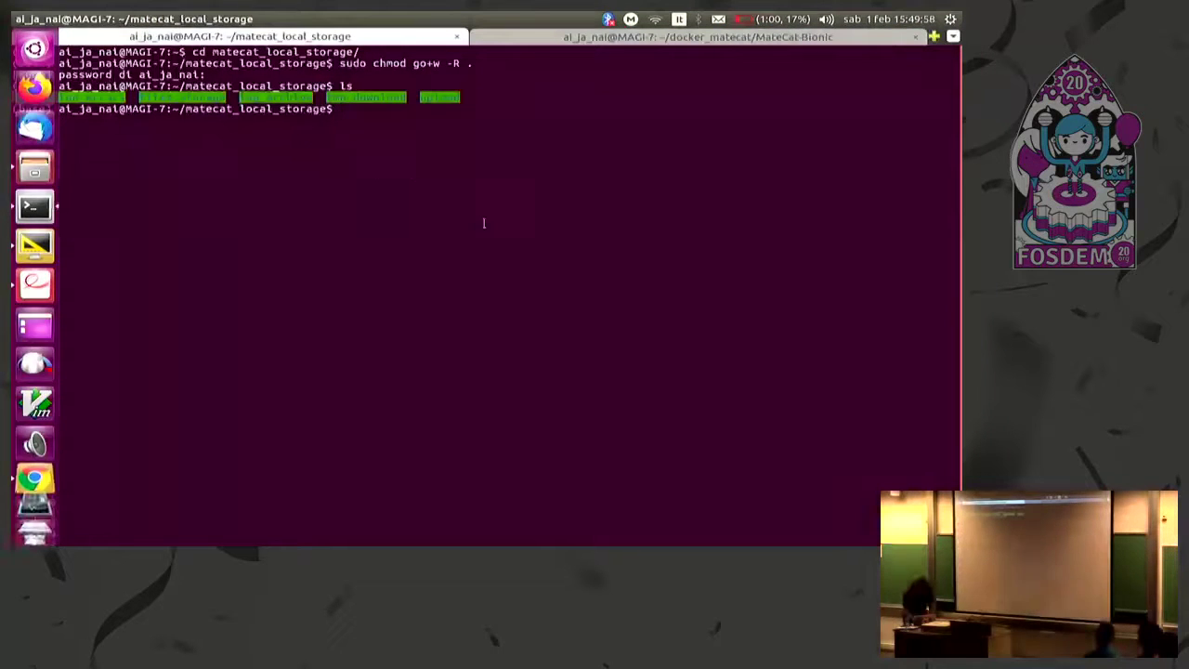
{"action": "type", "text": "cd f"}
{"action": "key", "text": "Tab"}
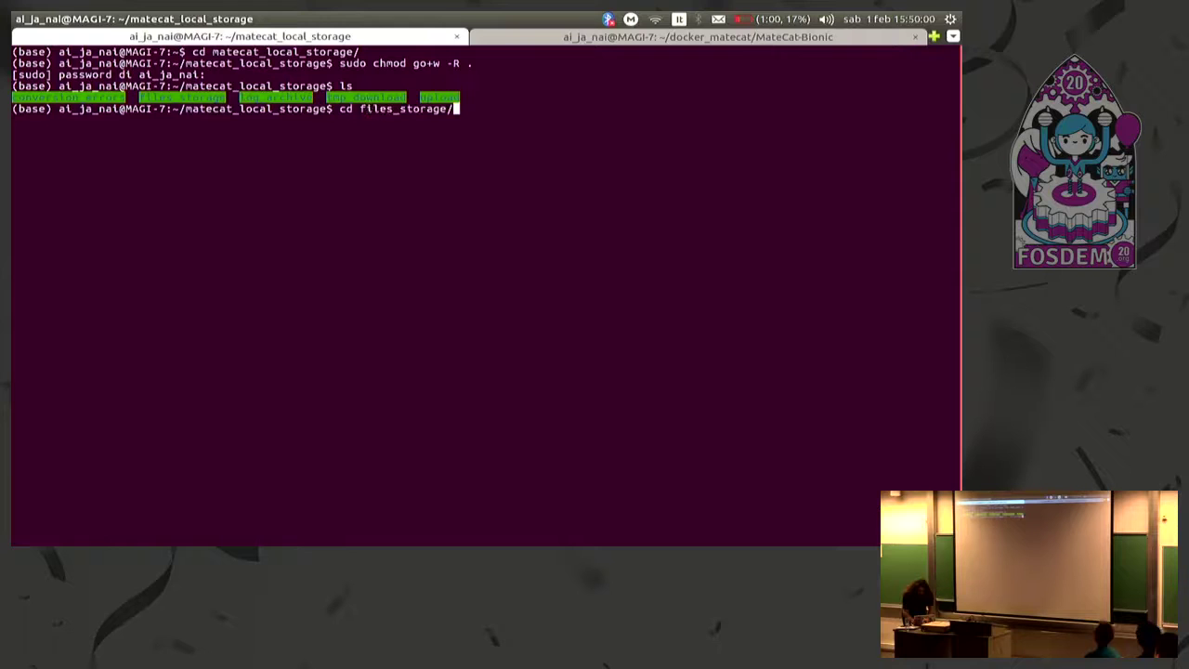
{"action": "key", "text": "Return"}
{"action": "type", "text": "tree"}
{"action": "key", "text": "Return"}
- Build a vi command pointing to the sdlxliff in the package's work folder
{"action": "type", "text": "v"}
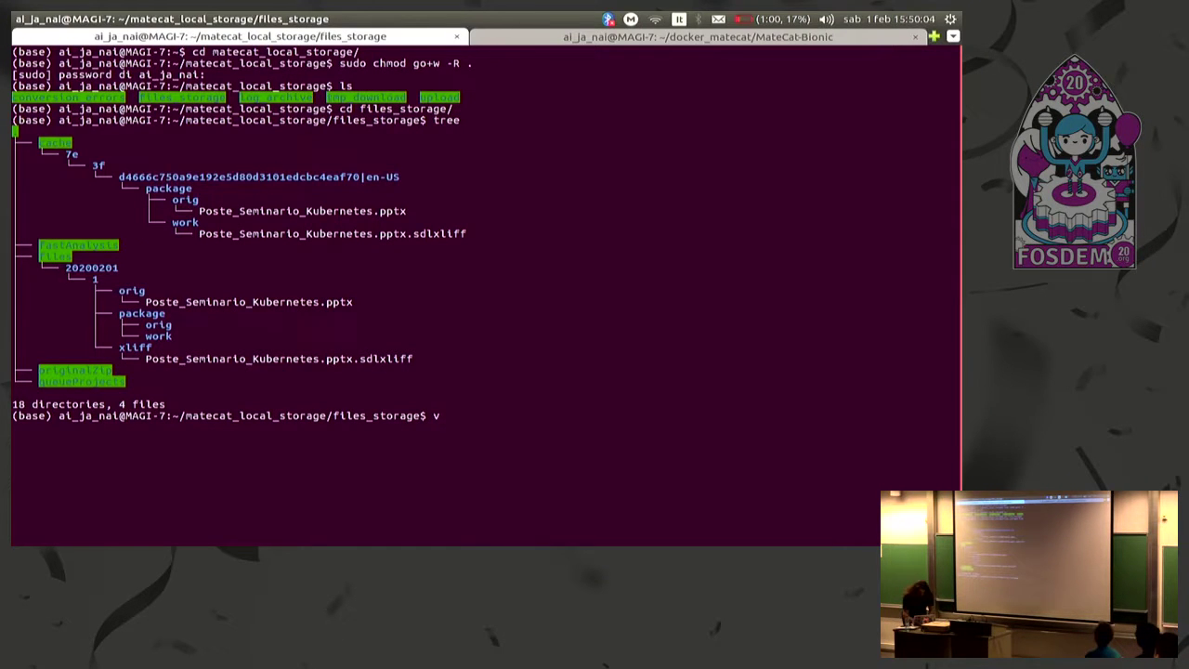
{"action": "type", "text": "i c"}
{"action": "key", "text": "Tab"}
{"action": "key", "text": "Tab"}
{"action": "key", "text": "Tab"}
{"action": "key", "text": "Tab"}
{"action": "key", "text": "Tab"}
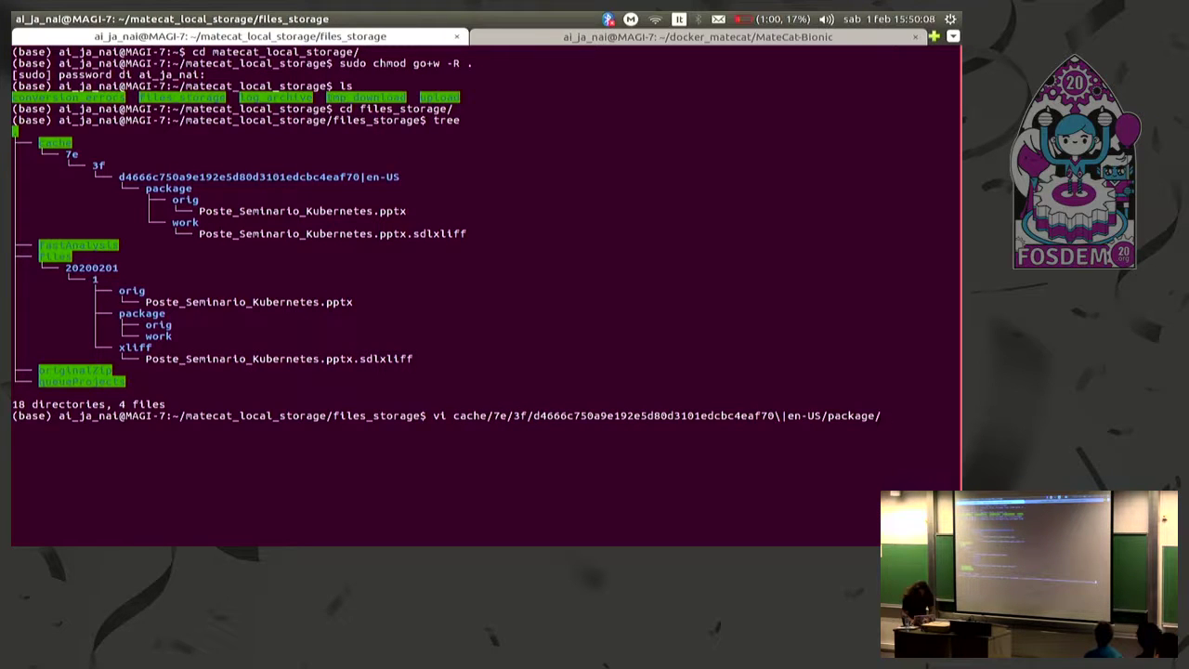
{"action": "key", "text": "Tab"}
{"action": "key", "text": "Tab"}
{"action": "type", "text": "o"}
{"action": "key", "text": "Tab"}
{"action": "key", "text": "Tab"}
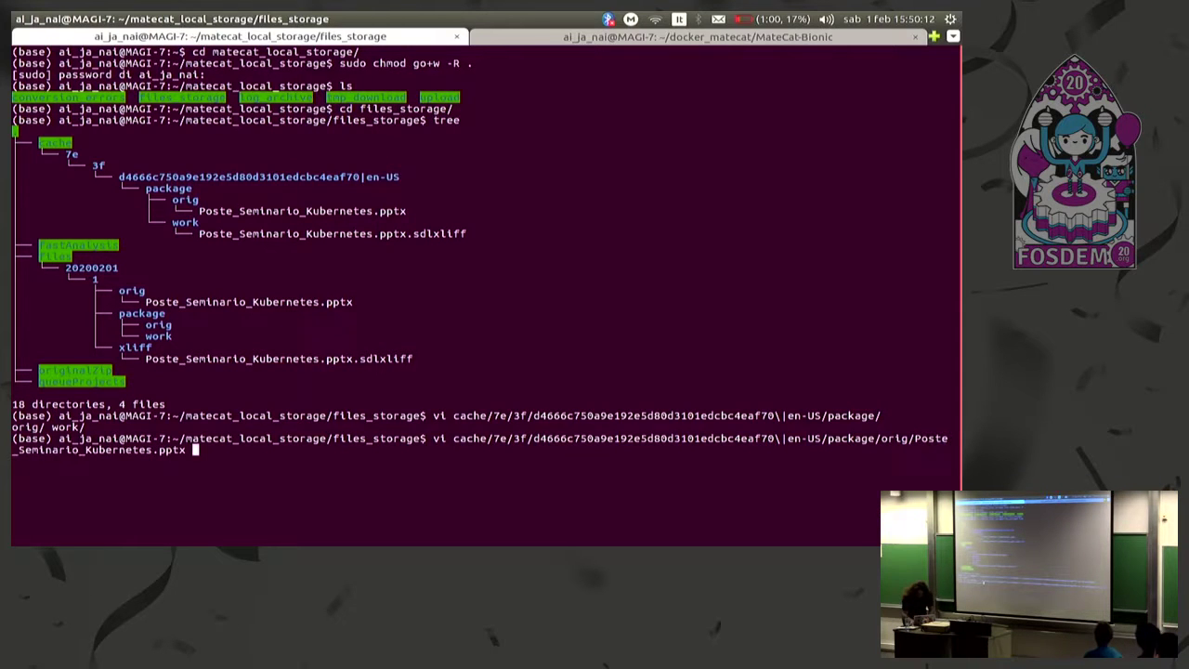
{"action": "key", "text": "BackSpace"}
{"action": "key", "text": "BackSpace"}
{"action": "key", "text": "BackSpace"}
{"action": "key", "text": "BackSpace"}
{"action": "key", "text": "BackSpace"}
{"action": "key", "text": "BackSpace"}
{"action": "key", "text": "BackSpace"}
{"action": "key", "text": "BackSpace"}
{"action": "key", "text": "BackSpace"}
{"action": "key", "text": "BackSpace"}
{"action": "key", "text": "BackSpace"}
{"action": "key", "text": "BackSpace"}
{"action": "key", "text": "ctrl+Left"}
{"action": "key", "text": "ctrl+Left"}
{"action": "key", "text": "ctrl+Left"}
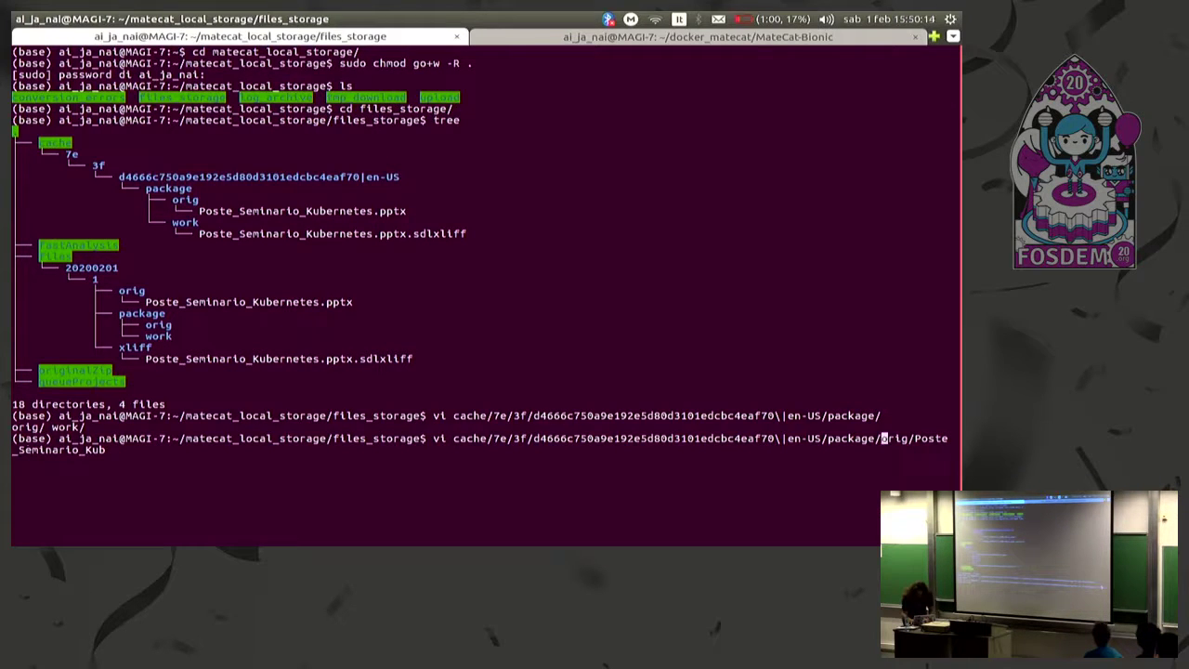
{"action": "key", "text": "ctrl+k"}
{"action": "type", "text": "wo"}
{"action": "key", "text": "Tab"}
{"action": "key", "text": "Tab"}
- Open Poste_Seminario_Kubernetes.pptx.sdlxliff in vi and quit Google Chrome from the launcher
{"action": "key", "text": "Return"}
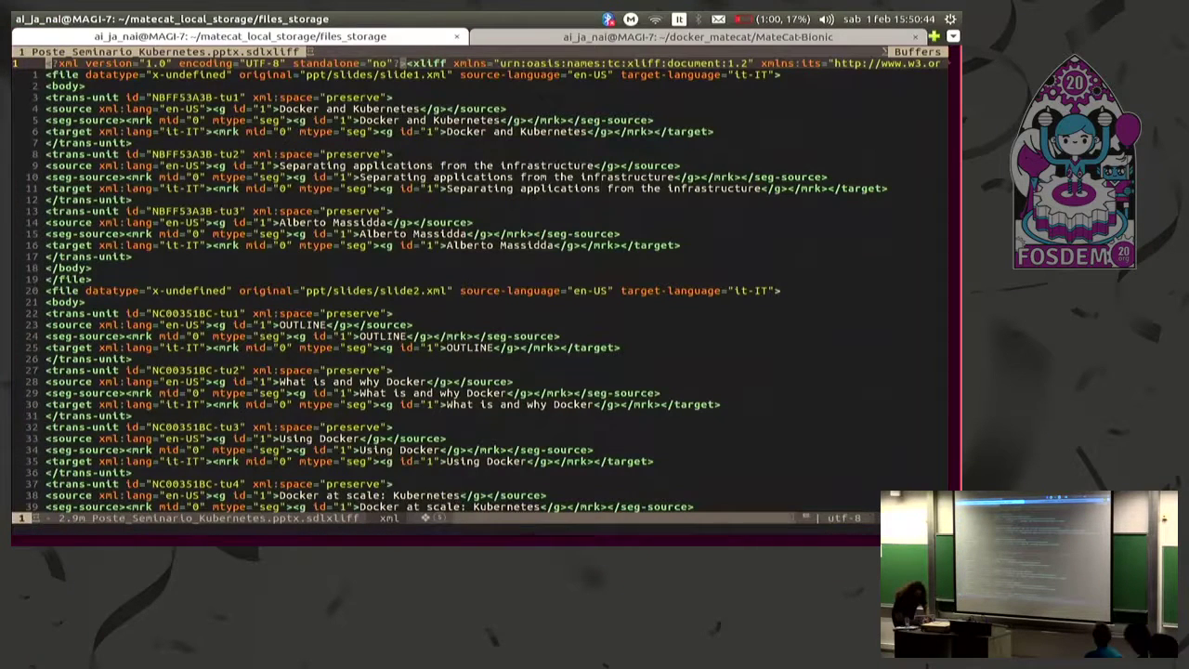
{"action": "mouse_move", "coordinate": [13, 381]}
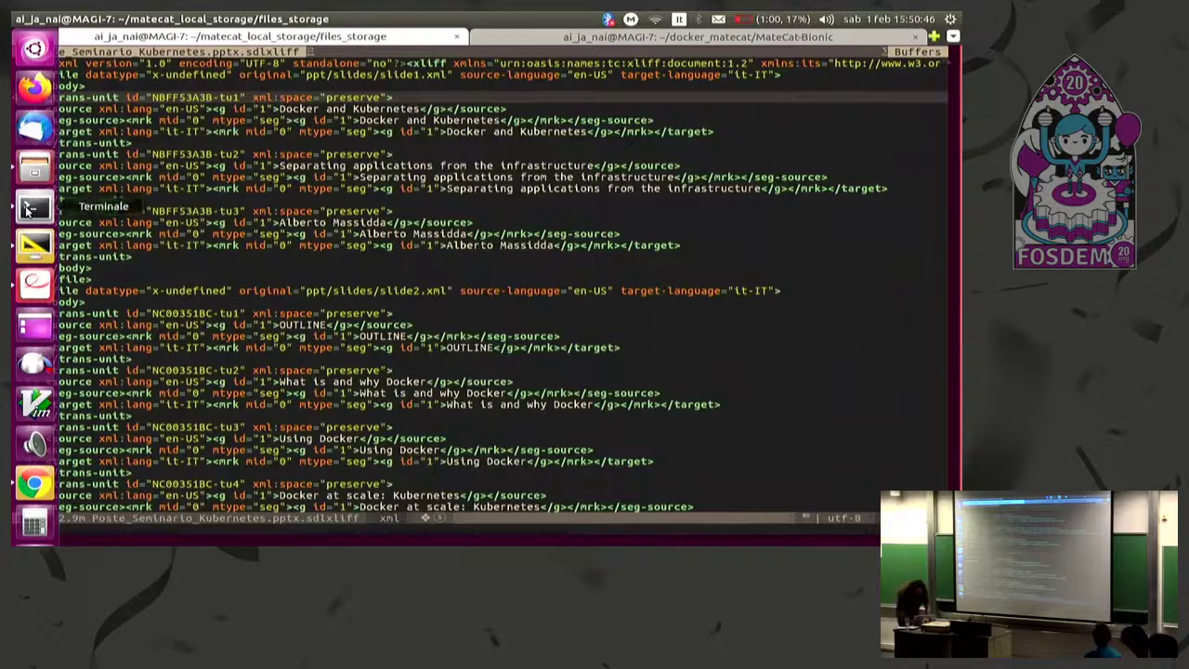
{"action": "right_click", "coordinate": [33, 482]}
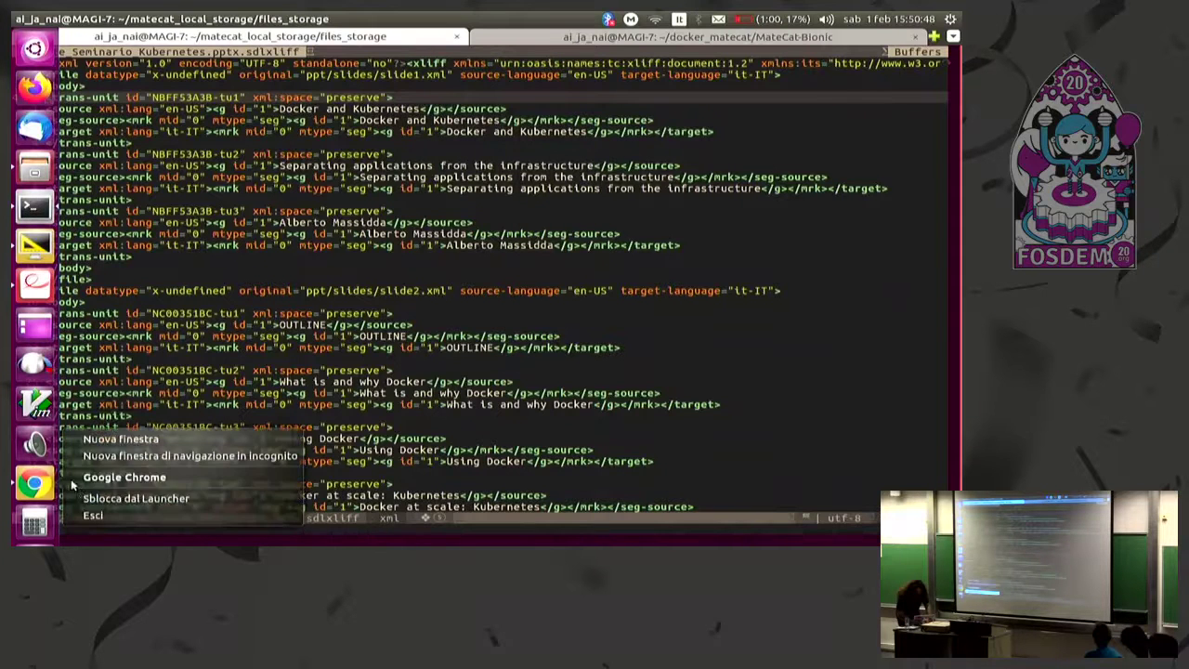
{"action": "left_click", "coordinate": [90, 514]}
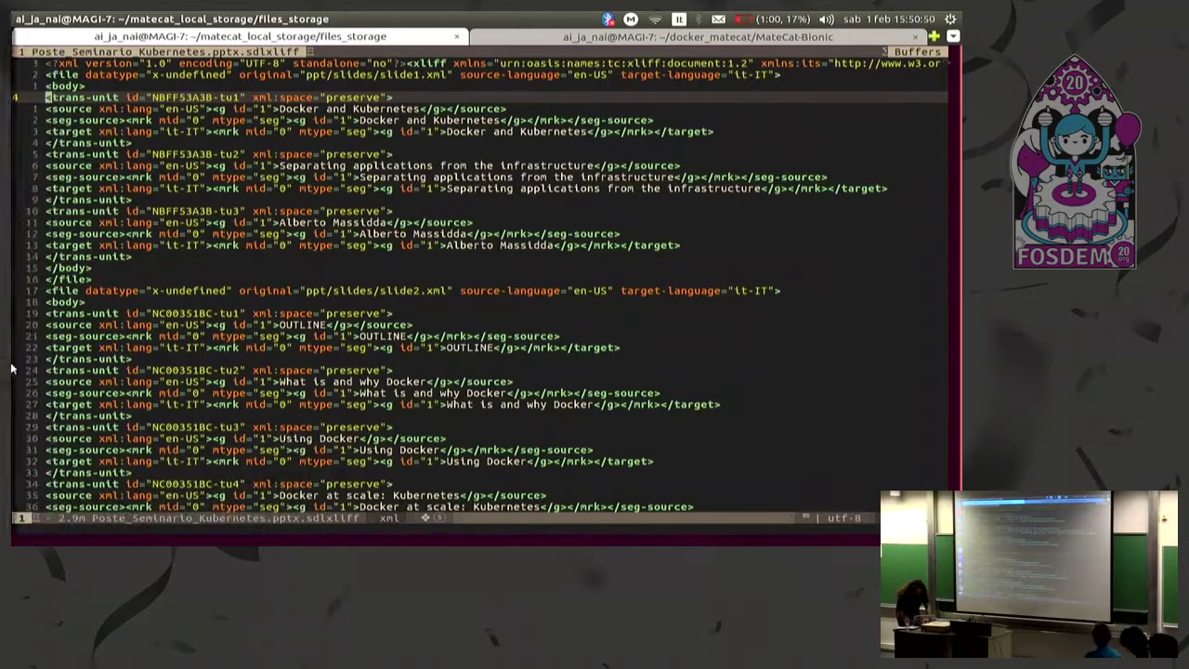
- Stop the MateCat containers with docker-compose down, then return to the vim tab
{"action": "key", "text": "ctrl+Page_Down"}
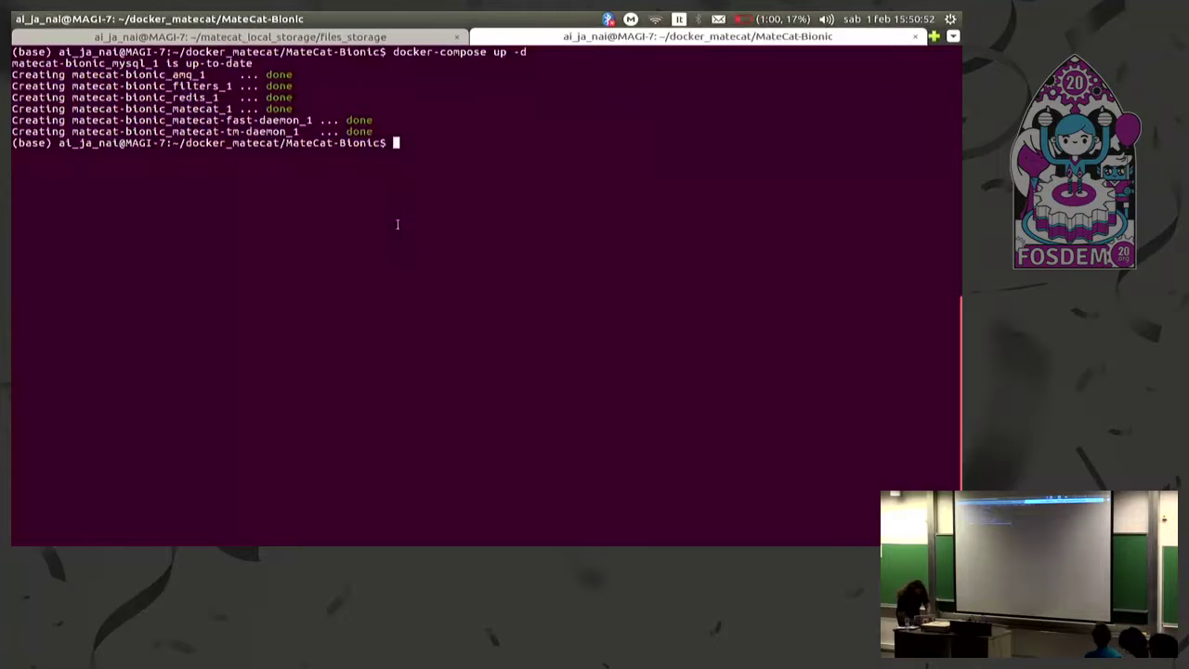
{"action": "key", "text": "BackSpace"}
{"action": "key", "text": "BackSpace"}
{"action": "type", "text": "docker-compose down"}
{"action": "key", "text": "Return"}
{"action": "key", "text": "ctrl+Page_Up"}
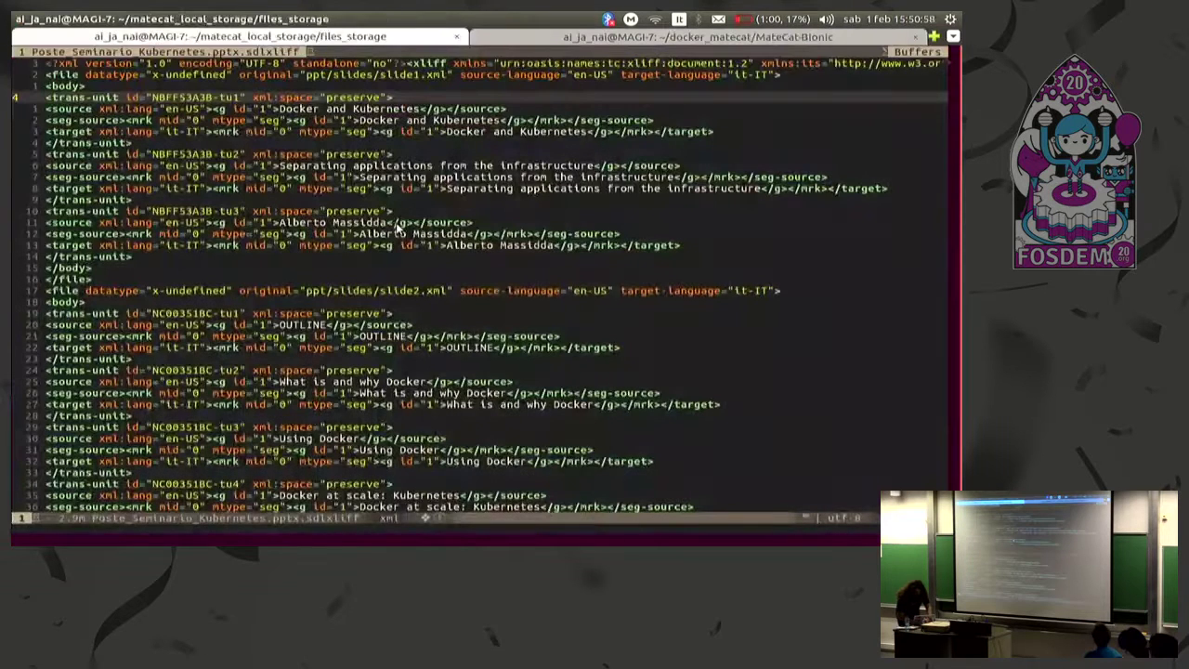
- In vim, go to line 20, enable :set wrap, and return to the file's top
{"action": "type", "text": ":20"}
{"action": "key", "text": "Return"}
{"action": "type", "text": ":s"}
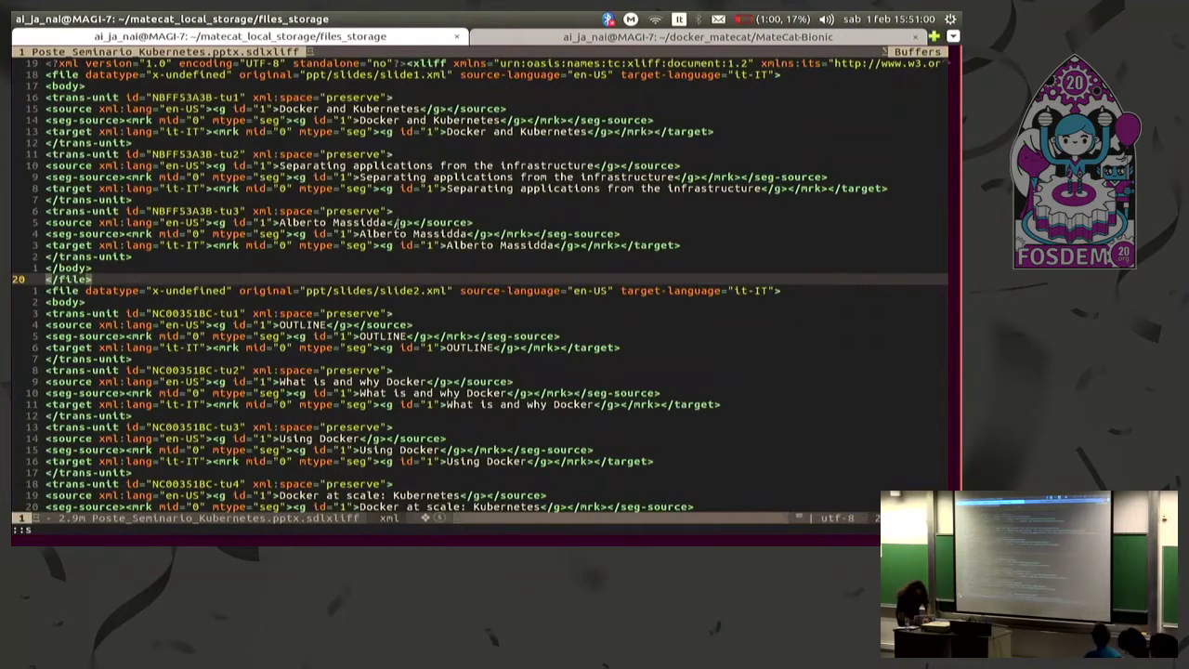
{"action": "type", "text": "et wrap"}
{"action": "key", "text": "Return"}
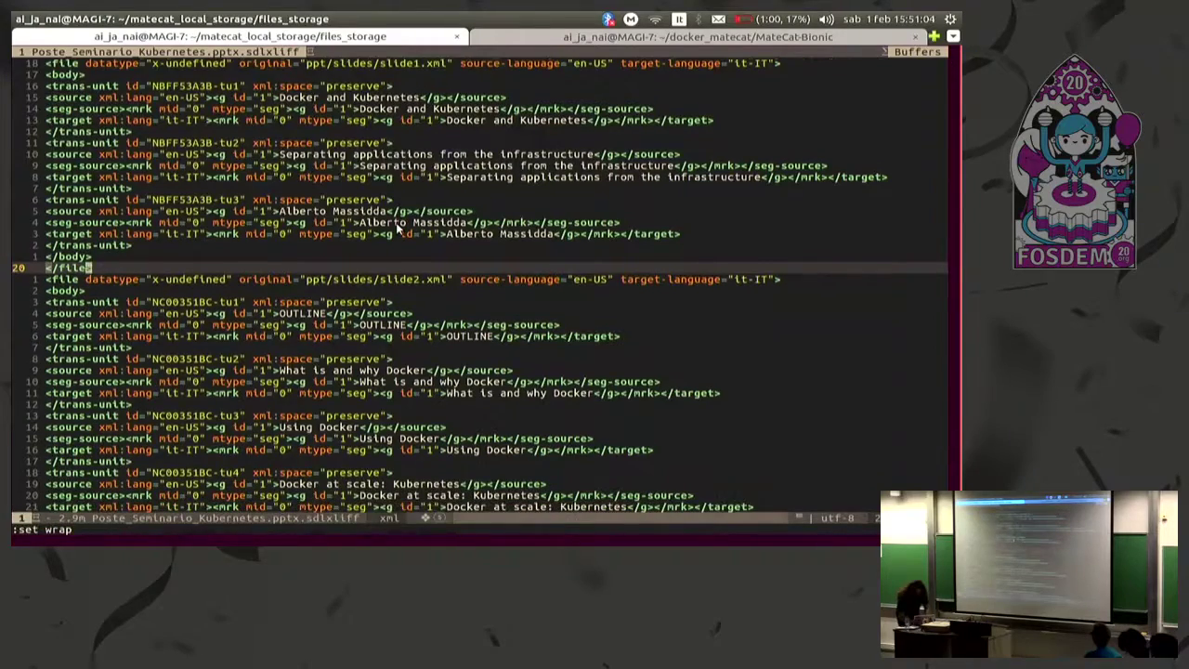
{"action": "key", "text": "g"}
{"action": "key", "text": "g"}
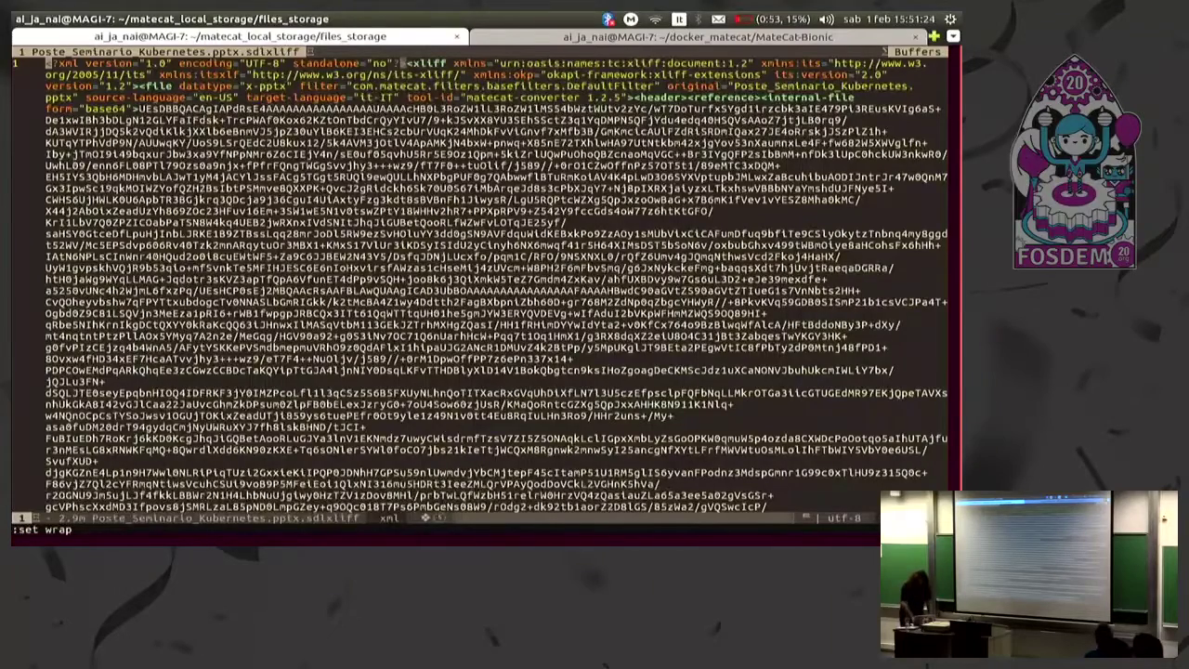
- Run top -c -d,5 in a new terminal tab, then go back to vim
{"action": "left_click", "coordinate": [507, 37]}
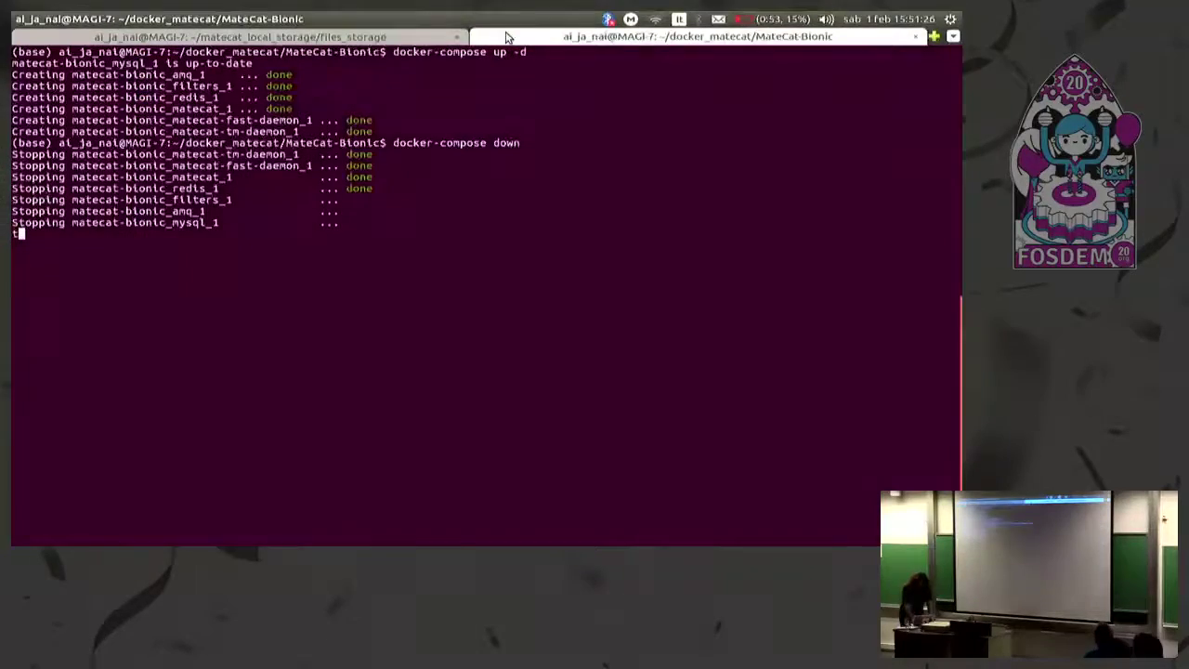
{"action": "key", "text": "ctrl+shift+t"}
{"action": "type", "text": "top -c -d,5"}
{"action": "key", "text": "Return"}
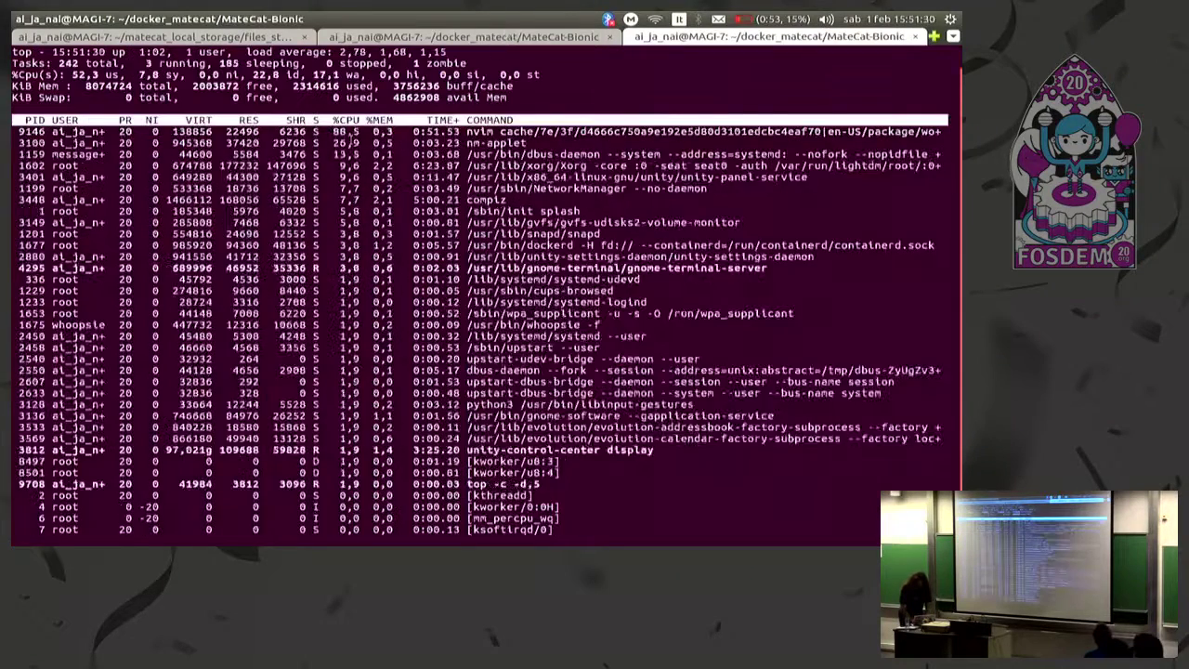
{"action": "key", "text": "alt+1"}
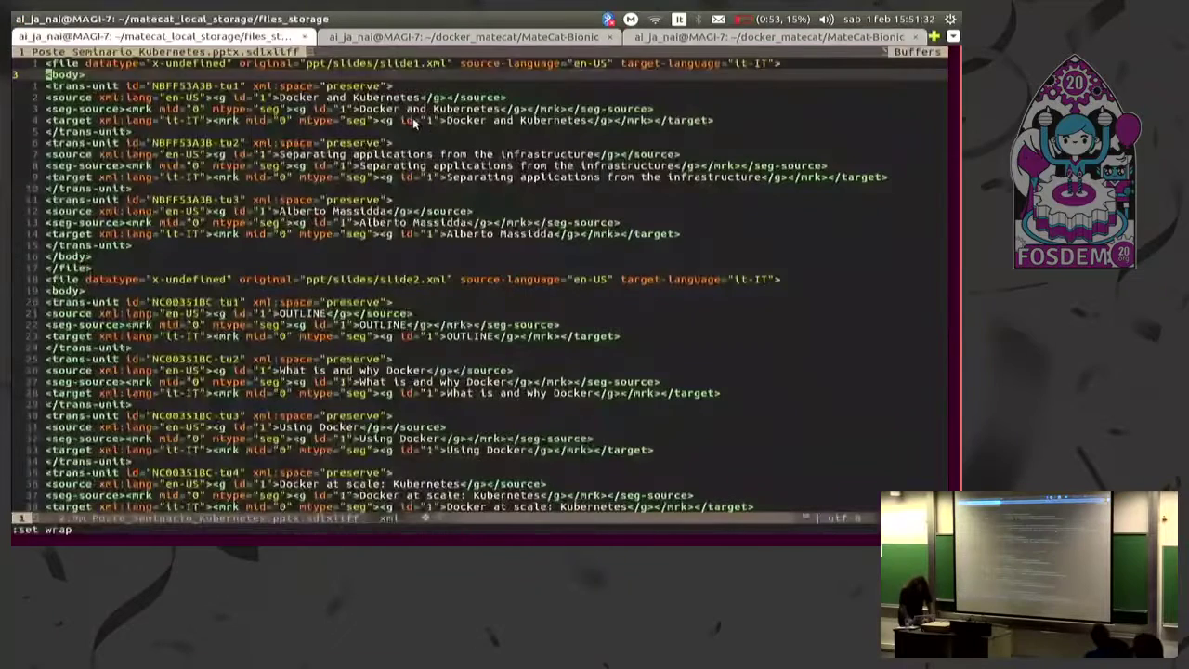
- Step through the first trans-unit's source and seg-source lines with j, k and l
{"action": "key", "text": "j"}
{"action": "key", "text": "j"}
{"action": "key", "text": "j"}
{"action": "key", "text": "j"}
{"action": "key", "text": "k"}
{"action": "key", "text": "j"}
{"action": "key", "text": "l"}
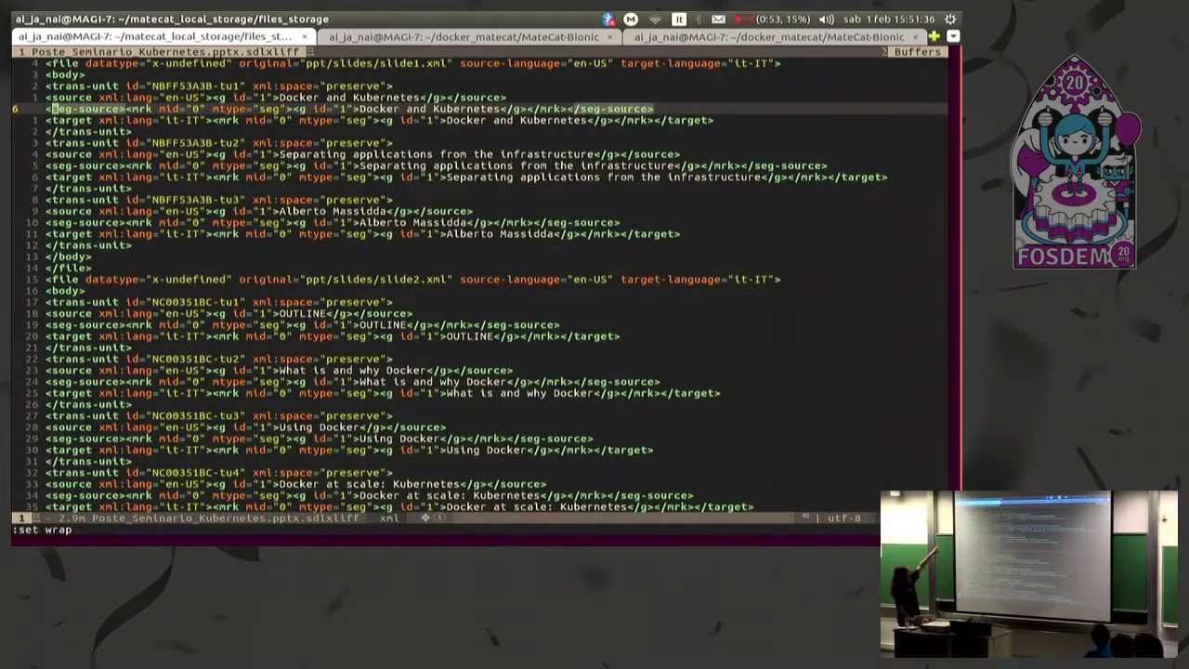
{"action": "key", "text": "l"}
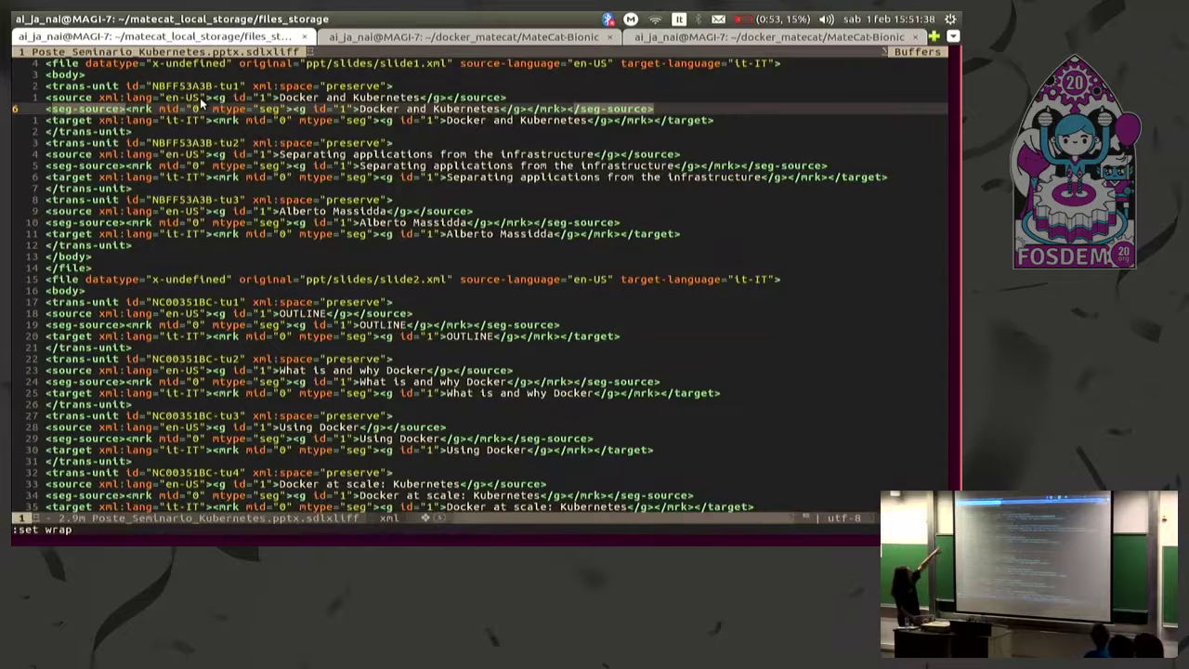
{"action": "key", "text": "k"}
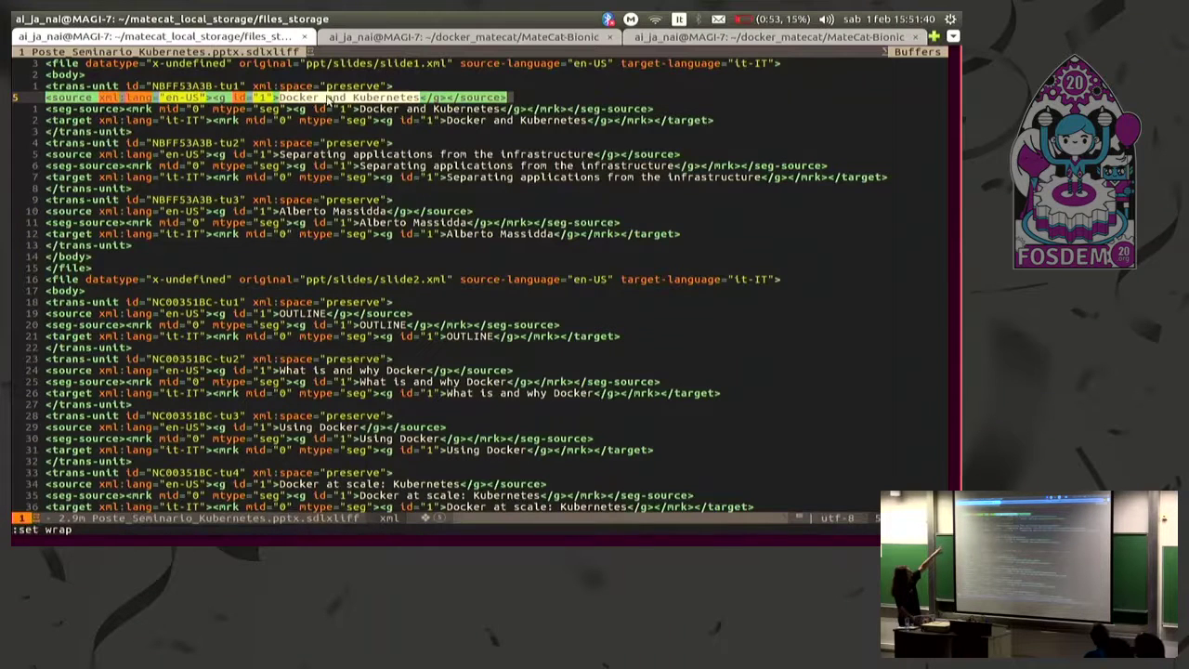
{"action": "key", "text": "j"}
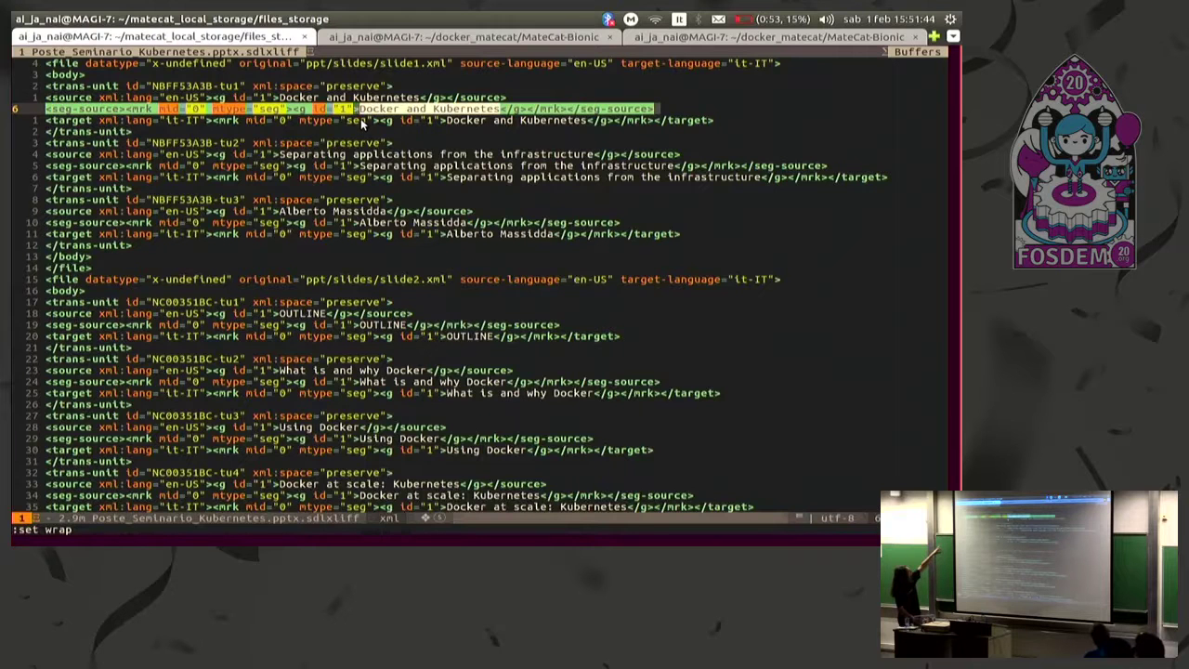
- Select the target texts 'Docker and Kubernetes' and the second unit's tagged target
{"action": "left_click", "coordinate": [451, 121]}
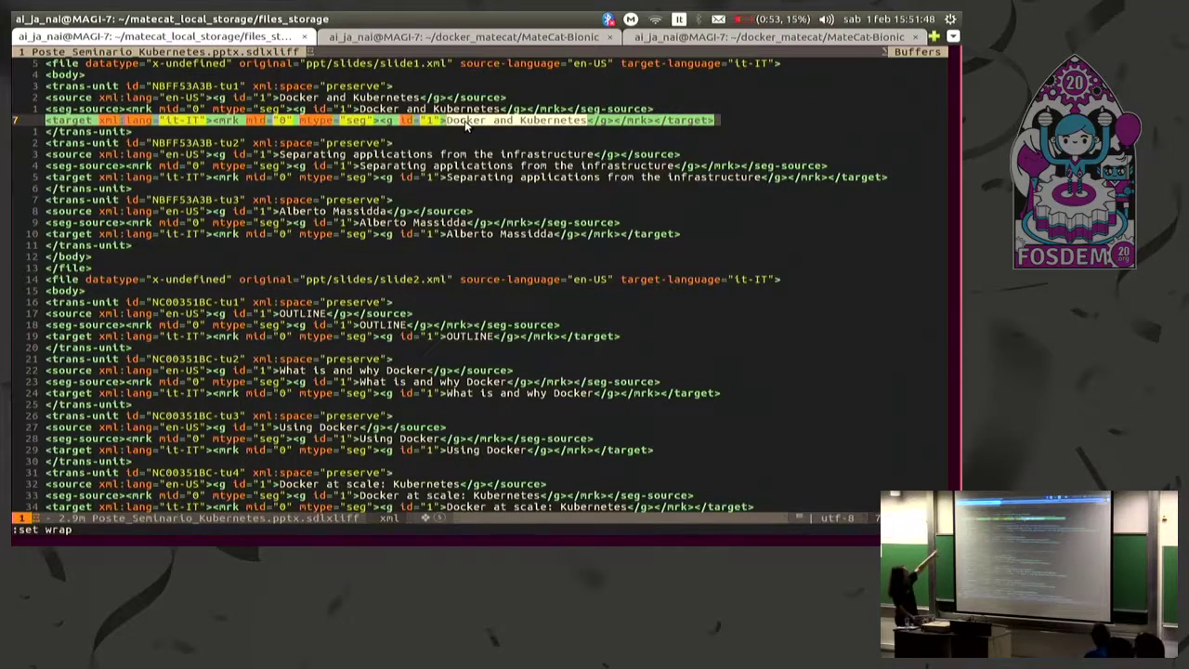
{"action": "left_click", "coordinate": [471, 121]}
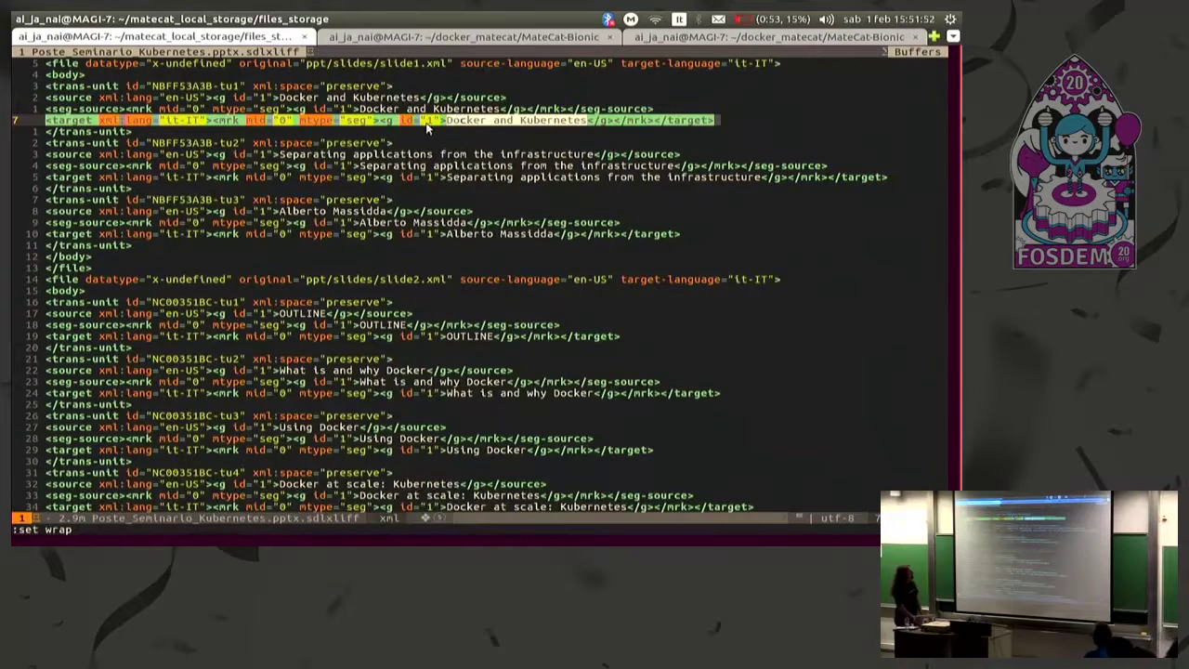
{"action": "left_click_drag", "start_coordinate": [450, 120], "coordinate": [579, 119]}
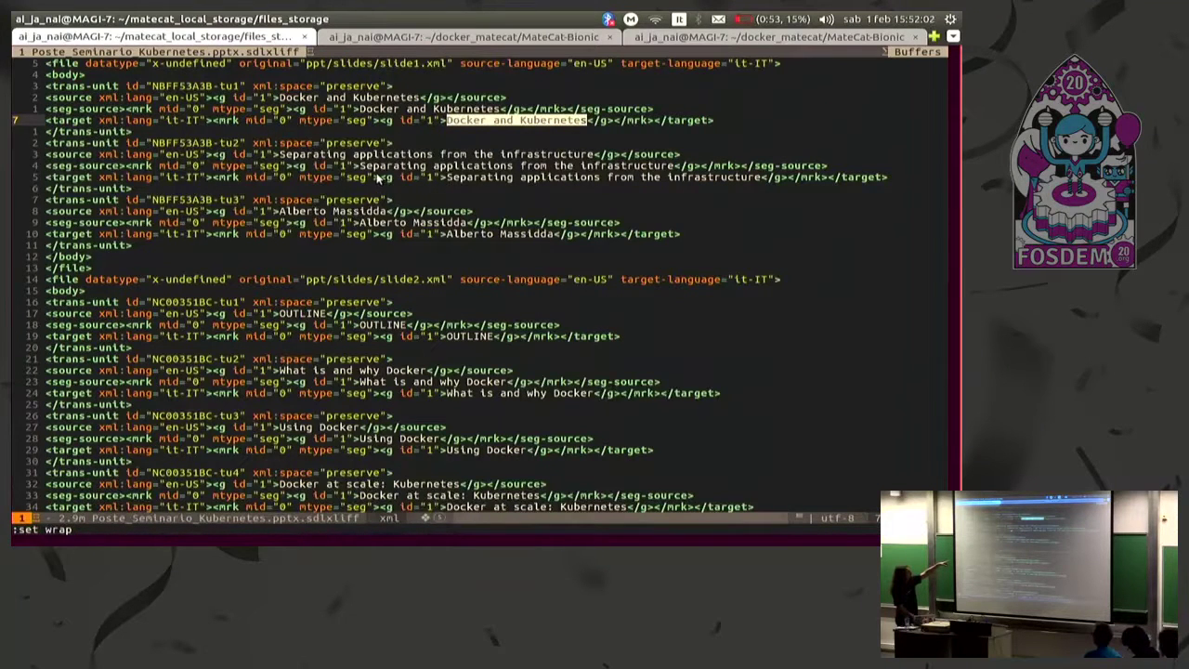
{"action": "left_click_drag", "start_coordinate": [379, 178], "coordinate": [785, 182]}
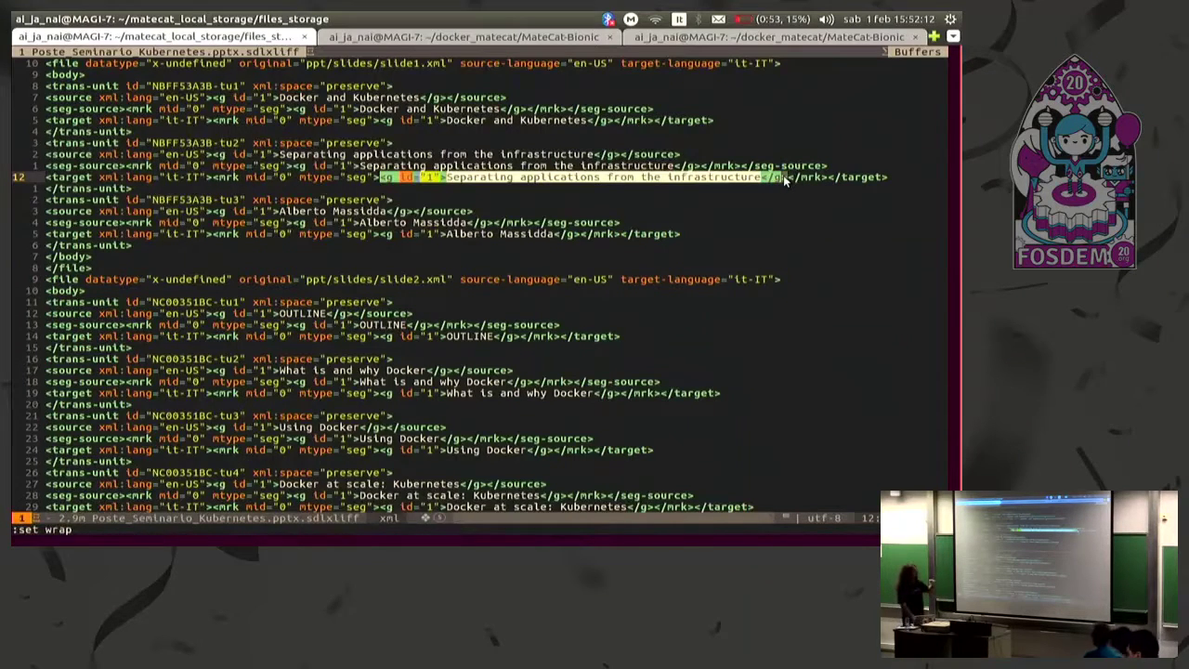
{"action": "left_click", "coordinate": [682, 187]}
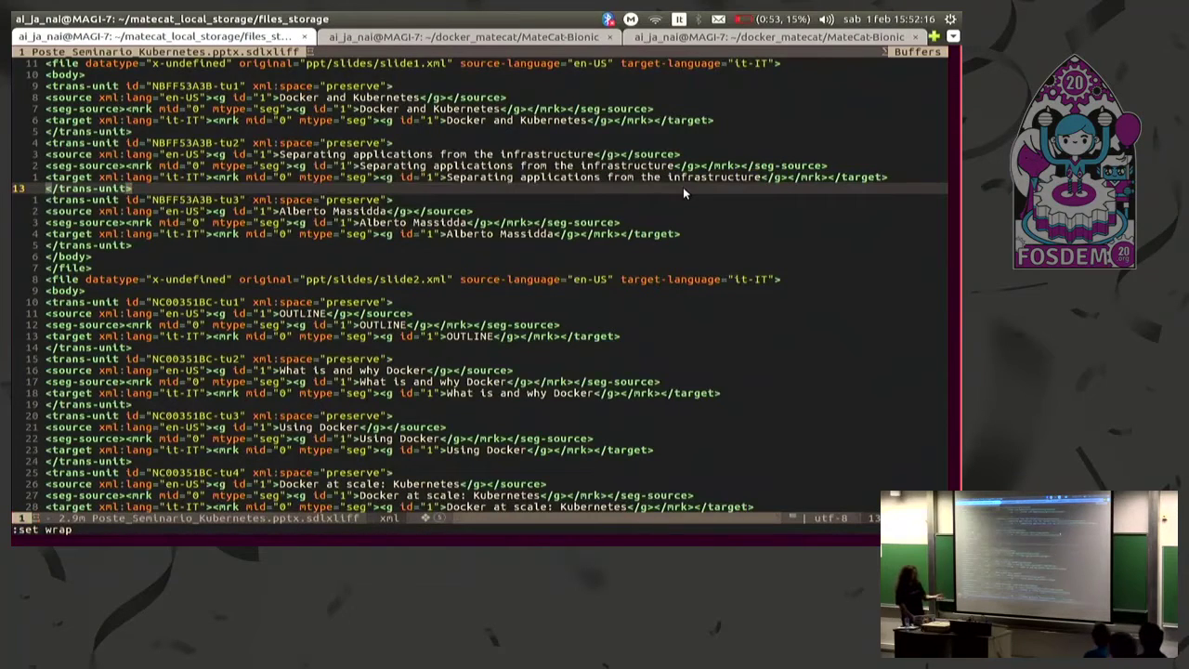
- Scroll through the slide units, then jump back to the base64 header at the top
{"action": "scroll", "coordinate": [683, 187], "scroll_direction": "down", "scroll_amount": 3}
{"action": "scroll", "coordinate": [682, 192], "scroll_direction": "down", "scroll_amount": 20}
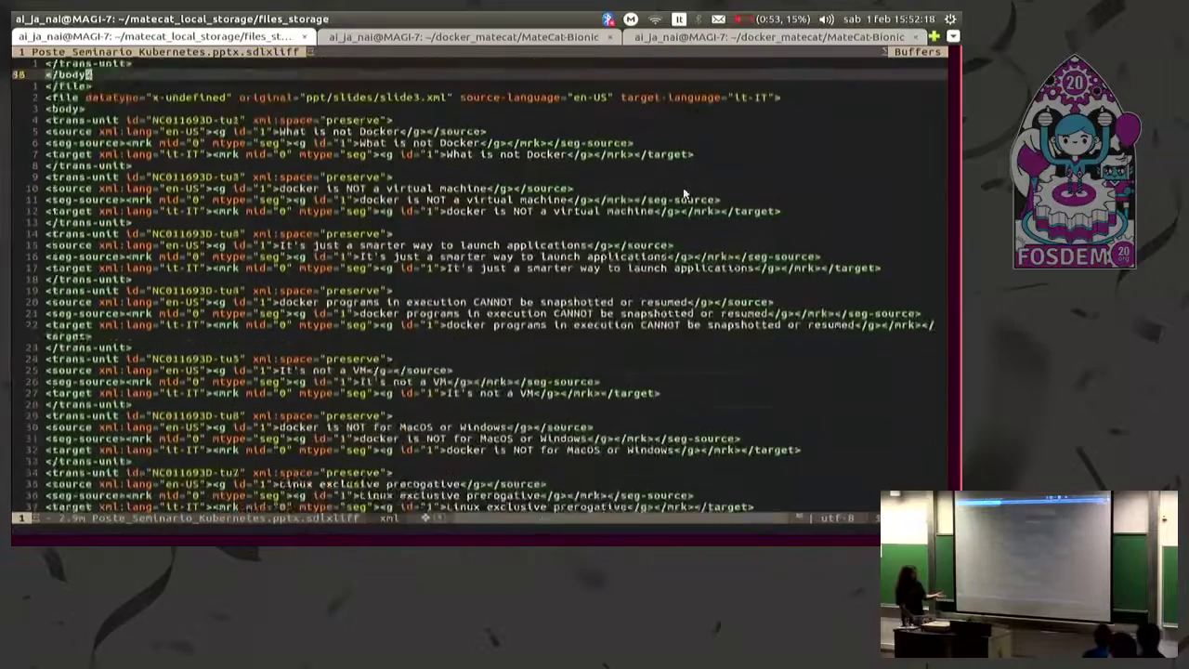
{"action": "scroll", "coordinate": [683, 193], "scroll_direction": "down", "scroll_amount": 10}
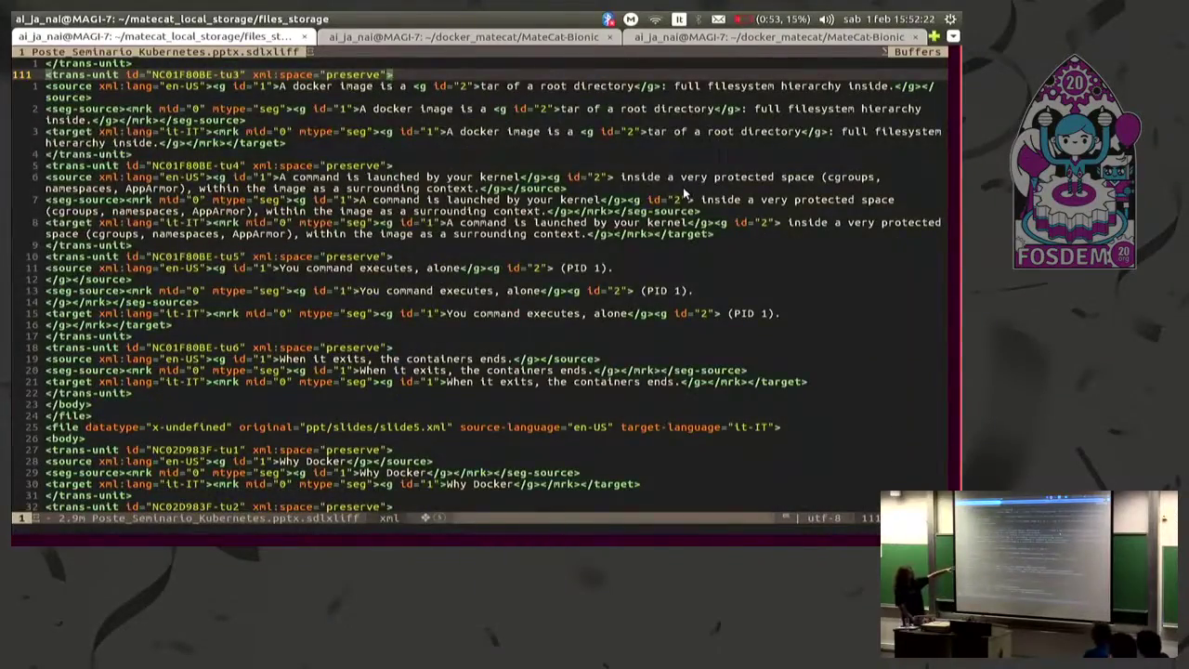
{"action": "scroll", "coordinate": [683, 187], "scroll_direction": "up", "scroll_amount": 10}
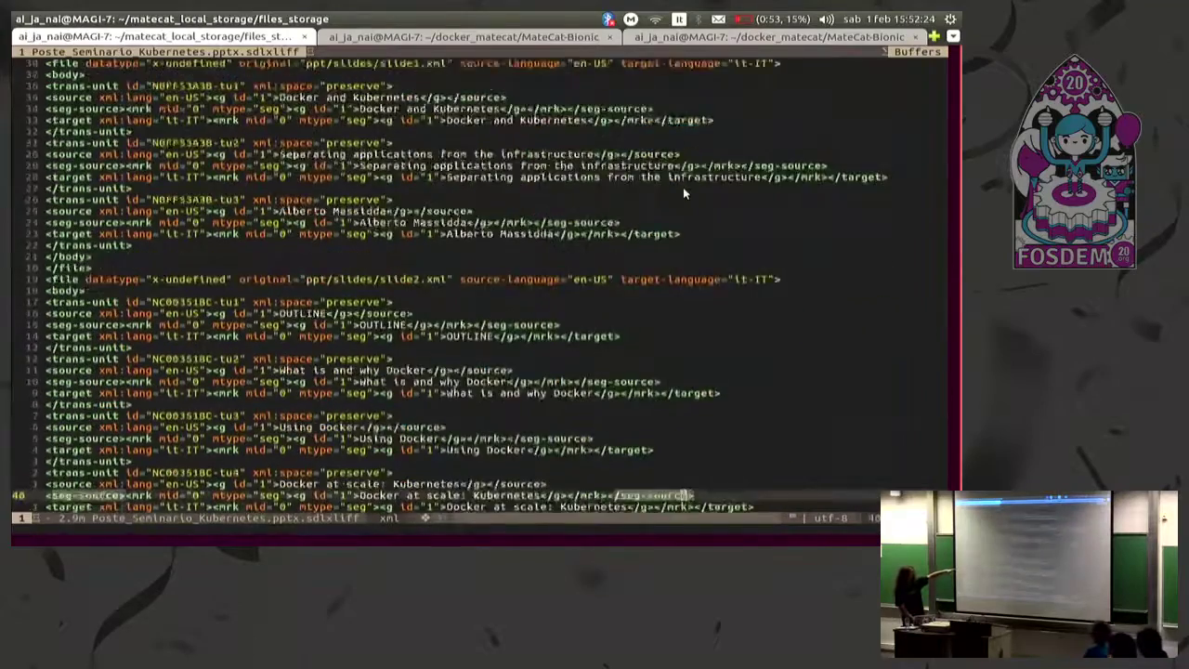
{"action": "key", "text": "g"}
{"action": "key", "text": "g"}
{"action": "key", "text": "w"}
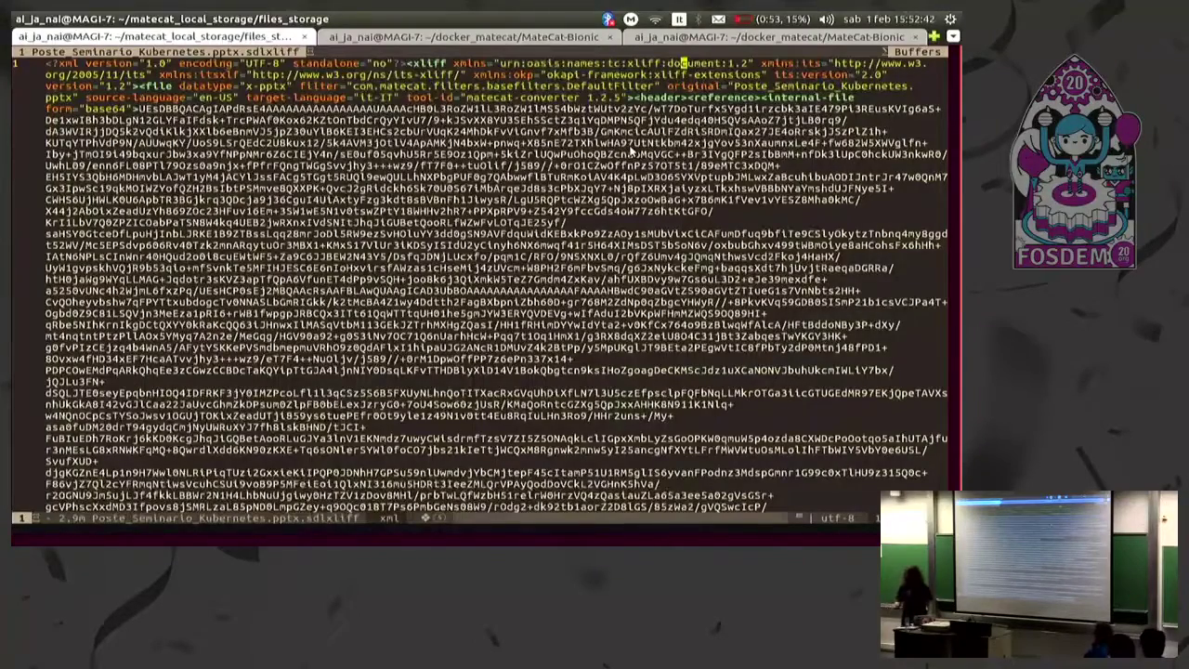
{"action": "type", "text": ":q"}
- Exit vim with :q and switch to the docker_matecat tab showing docker-compose output
{"action": "key", "text": "Return"}
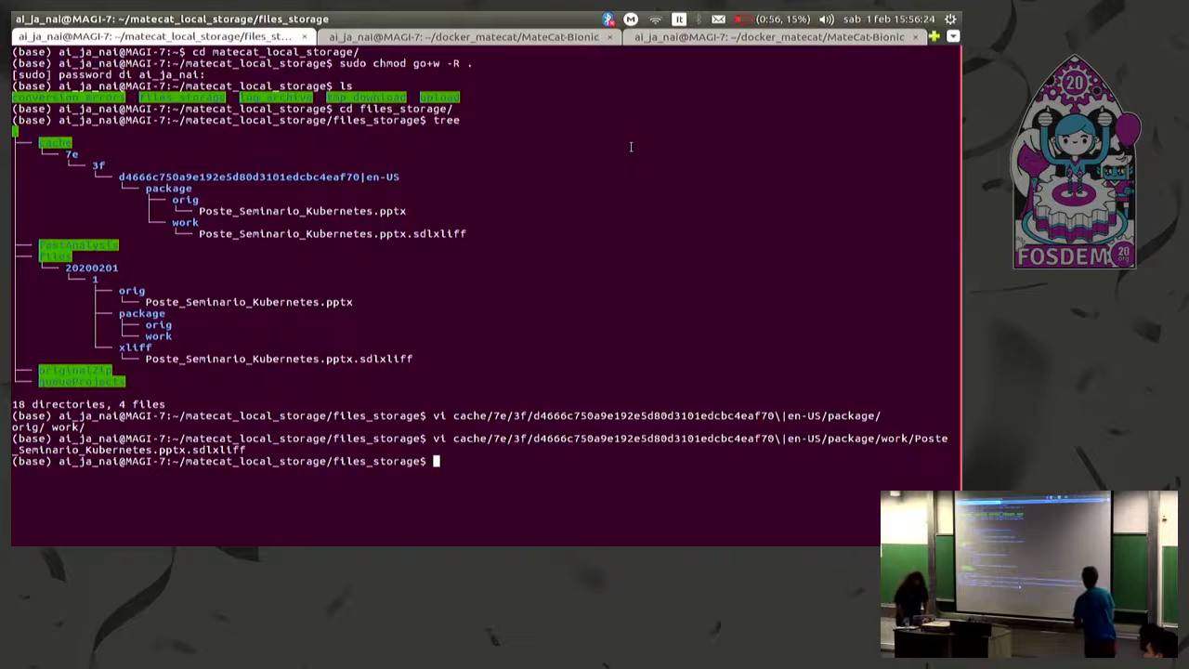
{"action": "key", "text": "ctrl+Page_Down"}
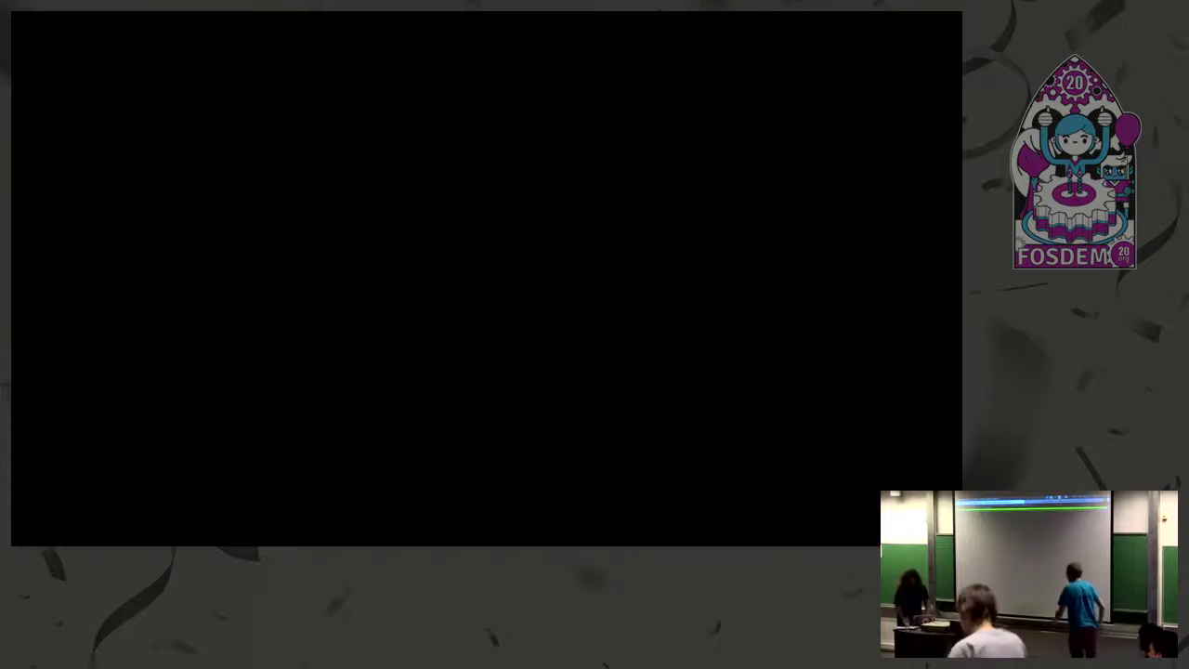